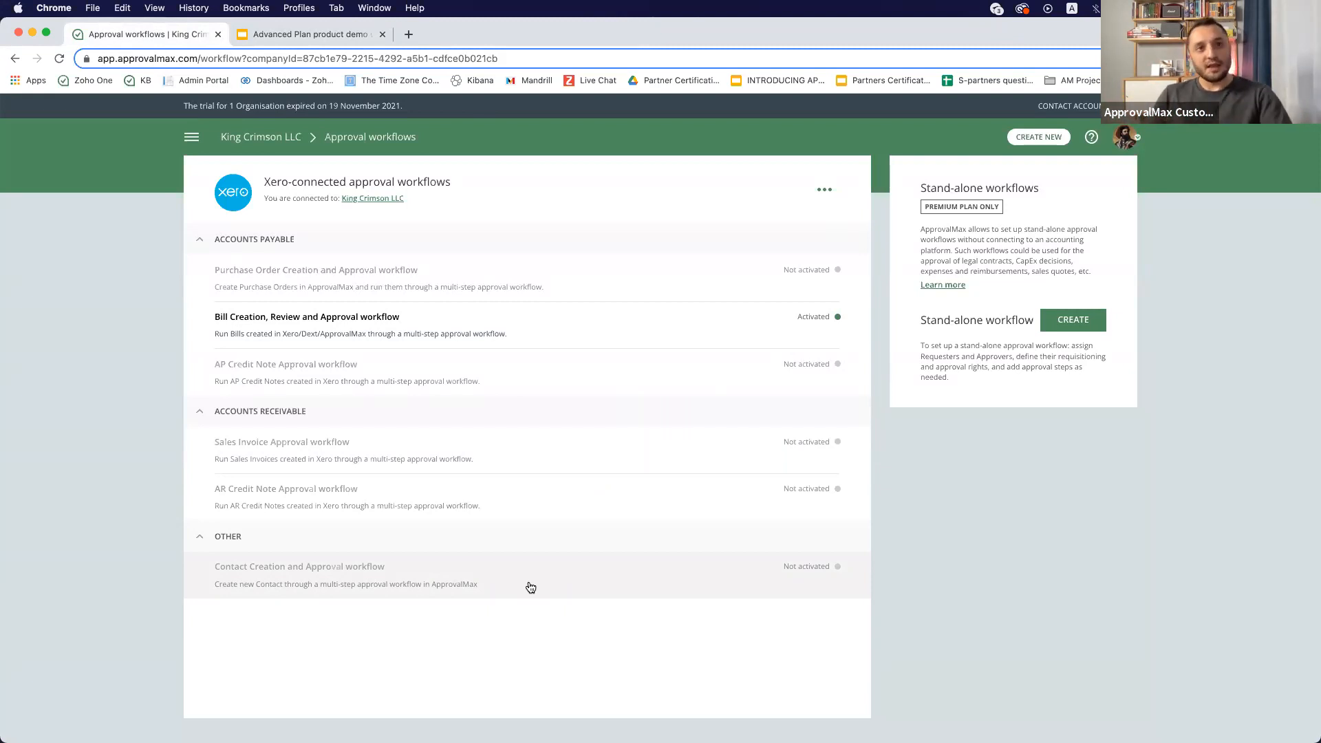
- Open the Contact Creation and Approval workflow and add five more users as requesters of the Create Contact step
left_click(531, 587)
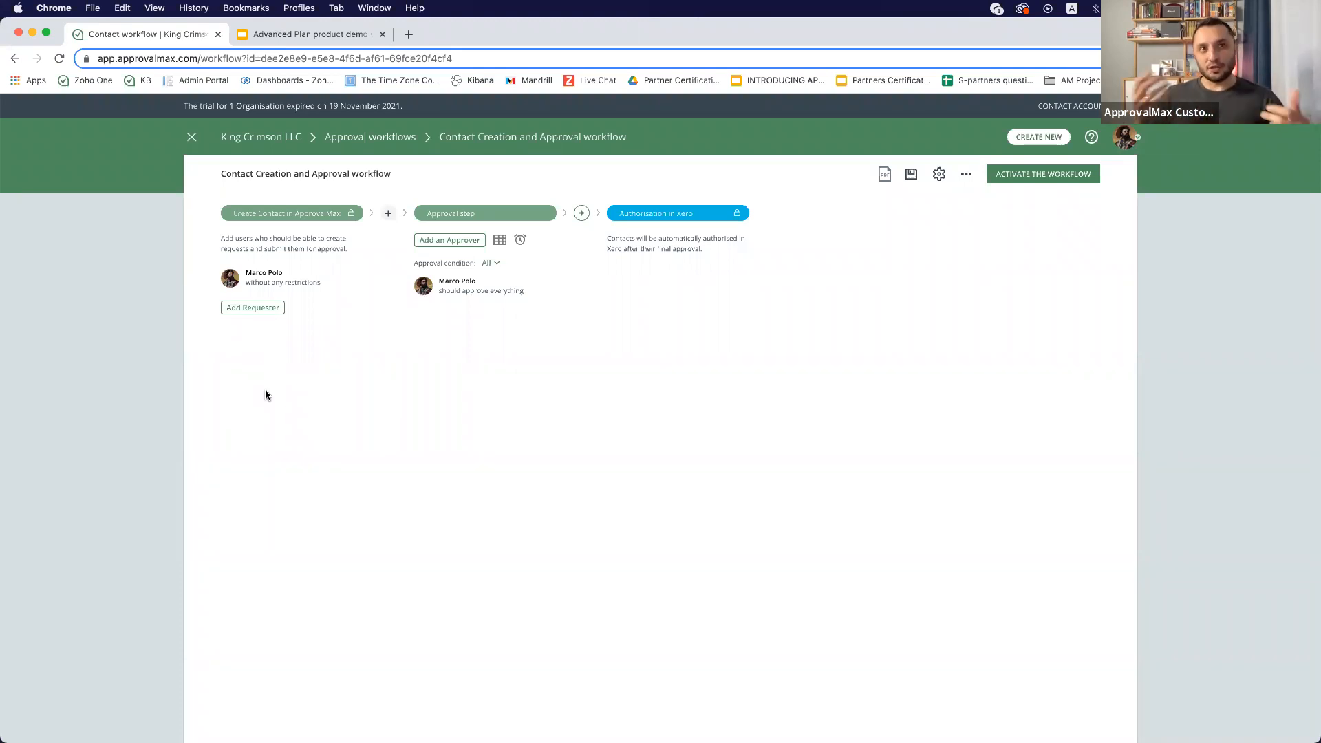
left_click(245, 313)
left_click(256, 325)
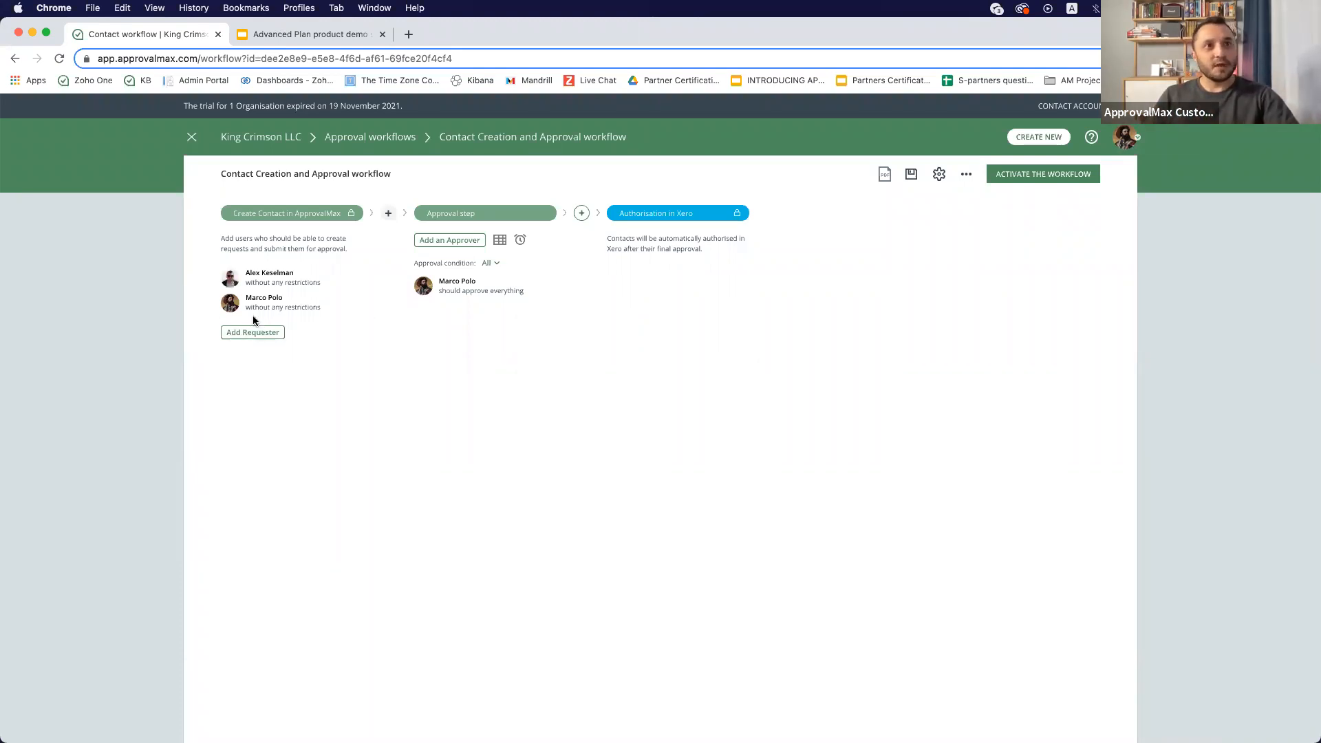
left_click(253, 333)
left_click(259, 351)
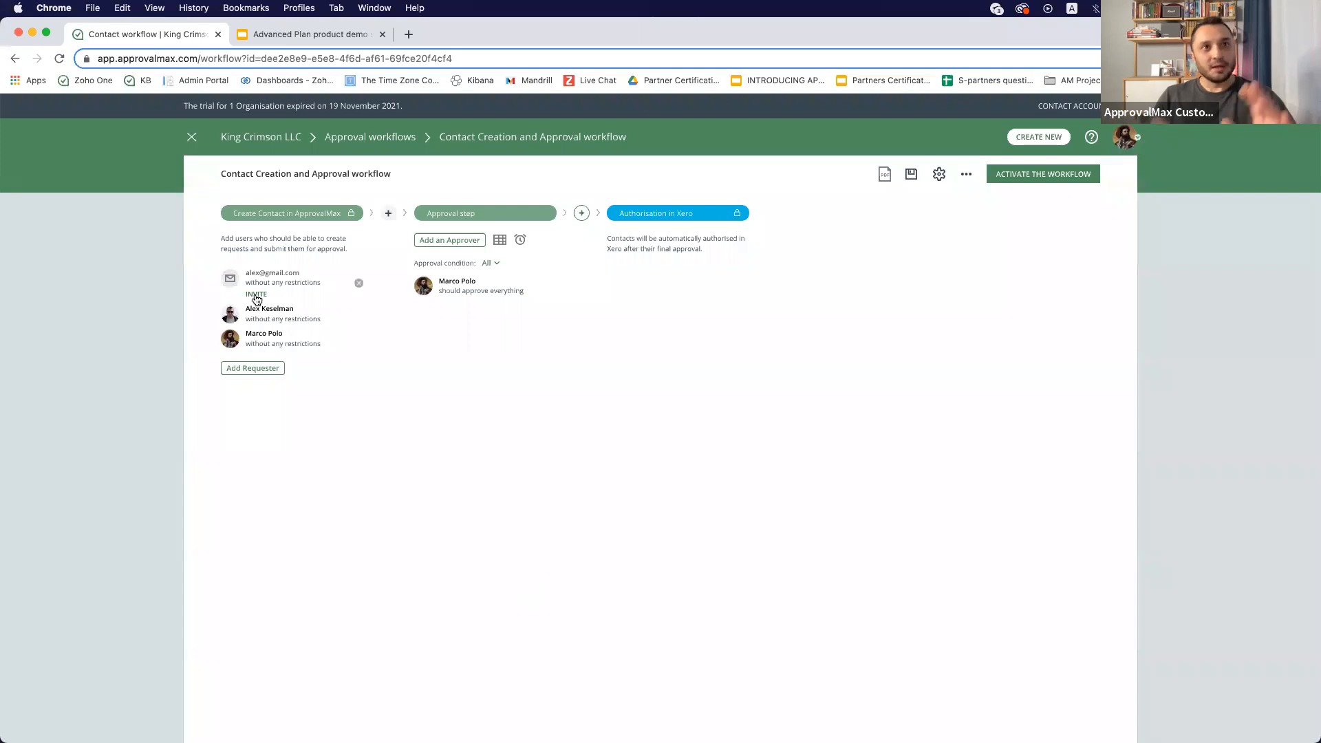
left_click(256, 368)
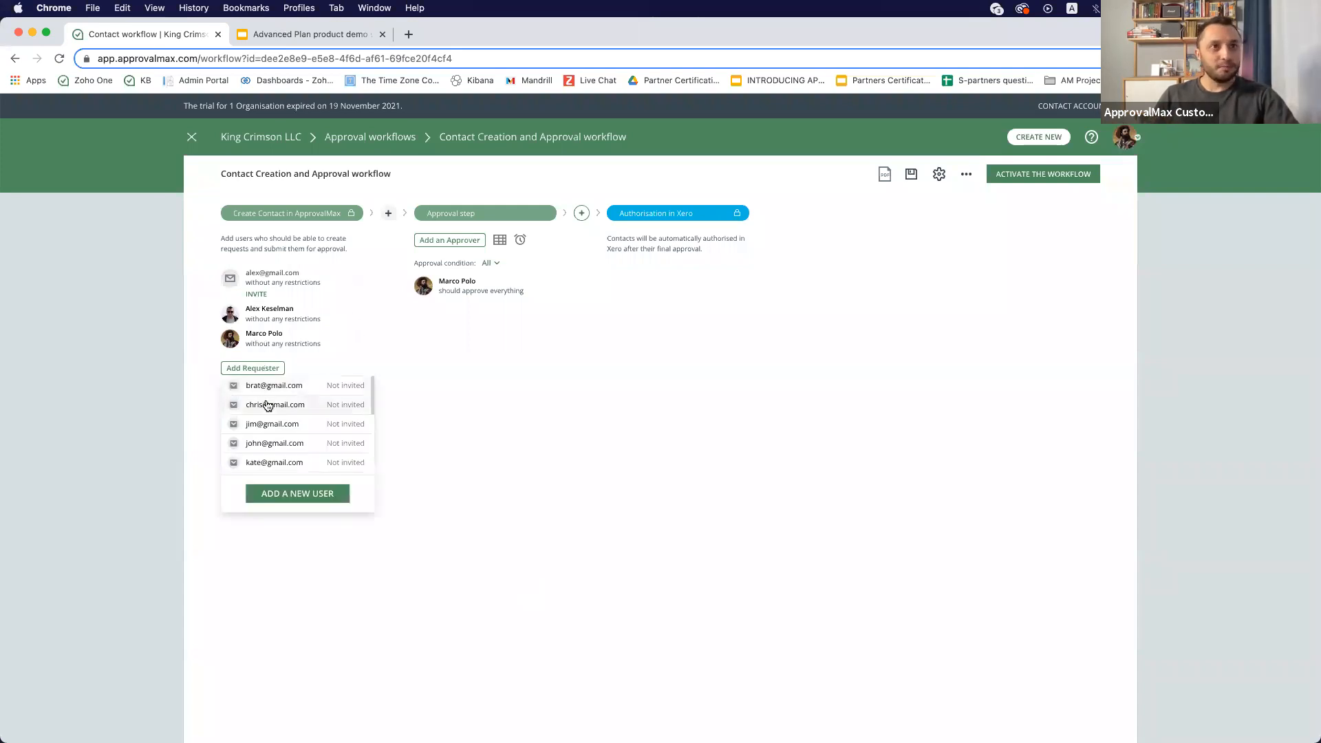
left_click(263, 404)
left_click(255, 402)
left_click(260, 441)
left_click(259, 438)
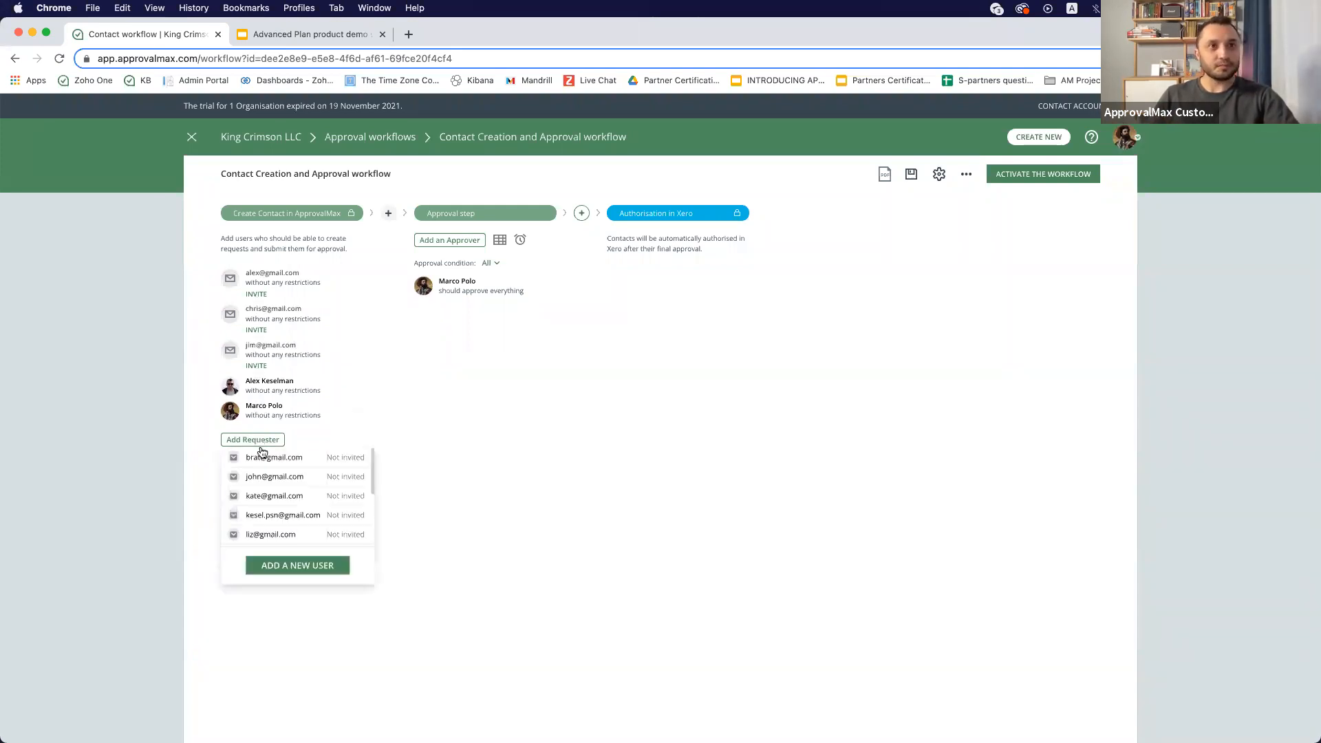
left_click(264, 478)
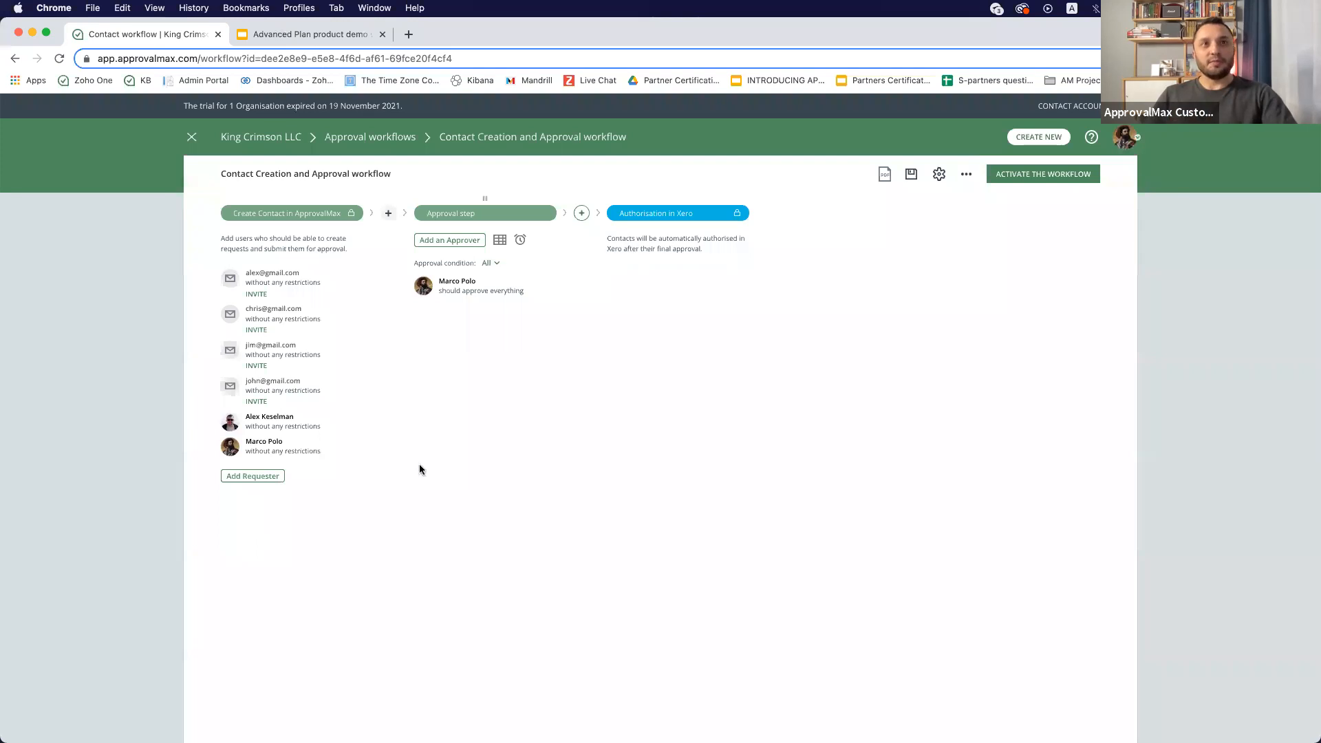
- Rename the approval step to Trusted Team
left_click(461, 214)
type("Trtusted")
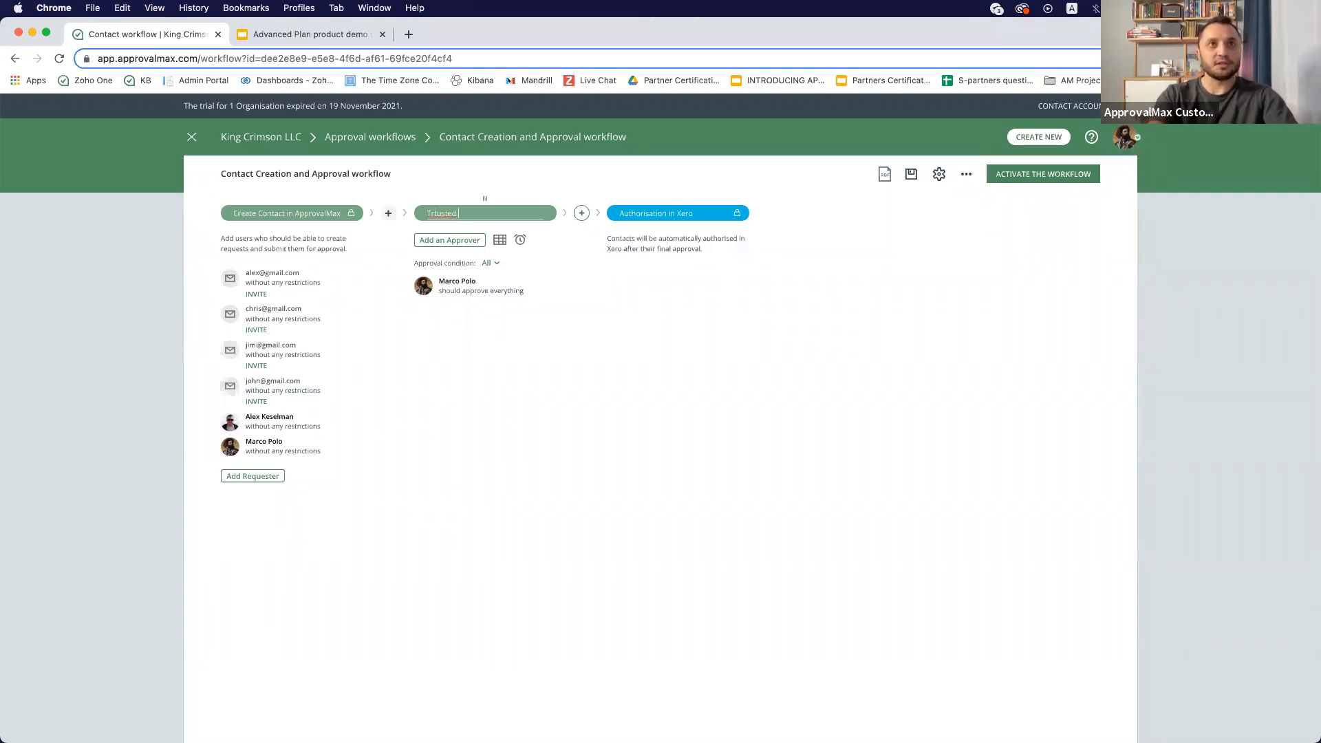
type(" Team")
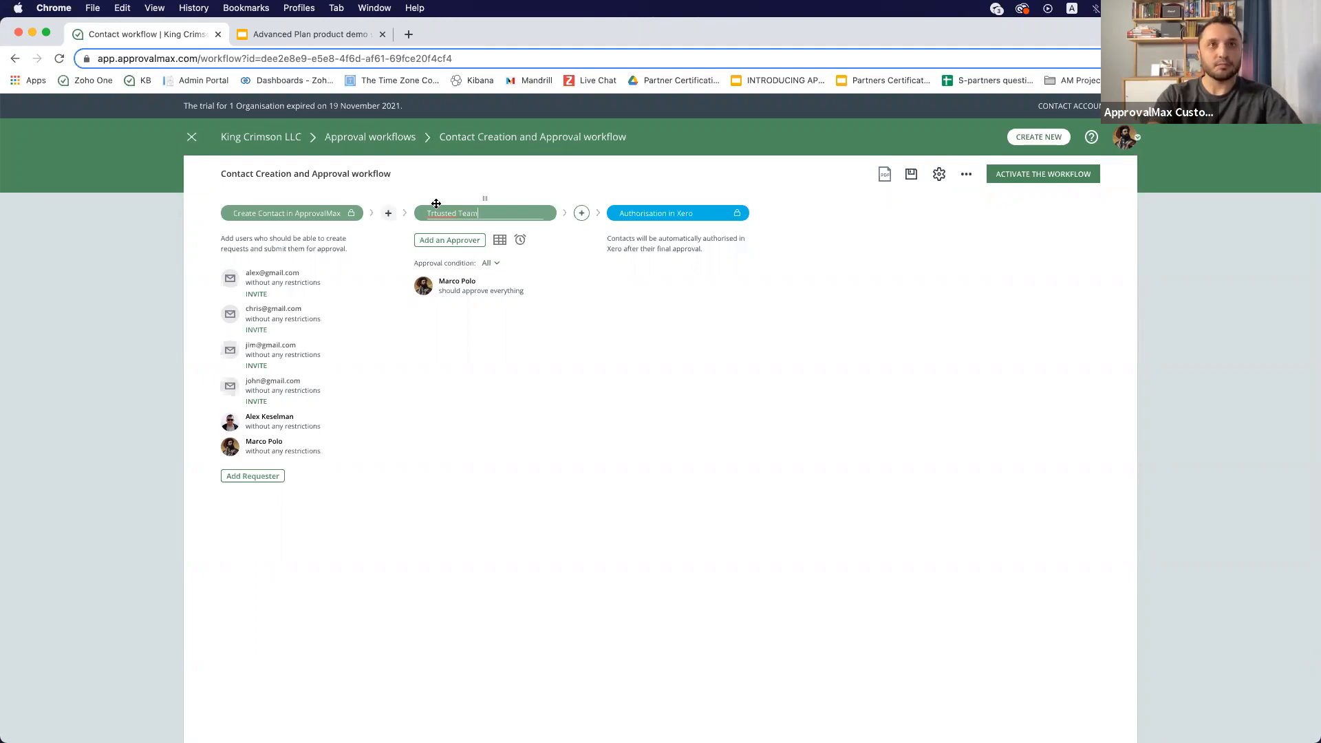
key("BackSpace")
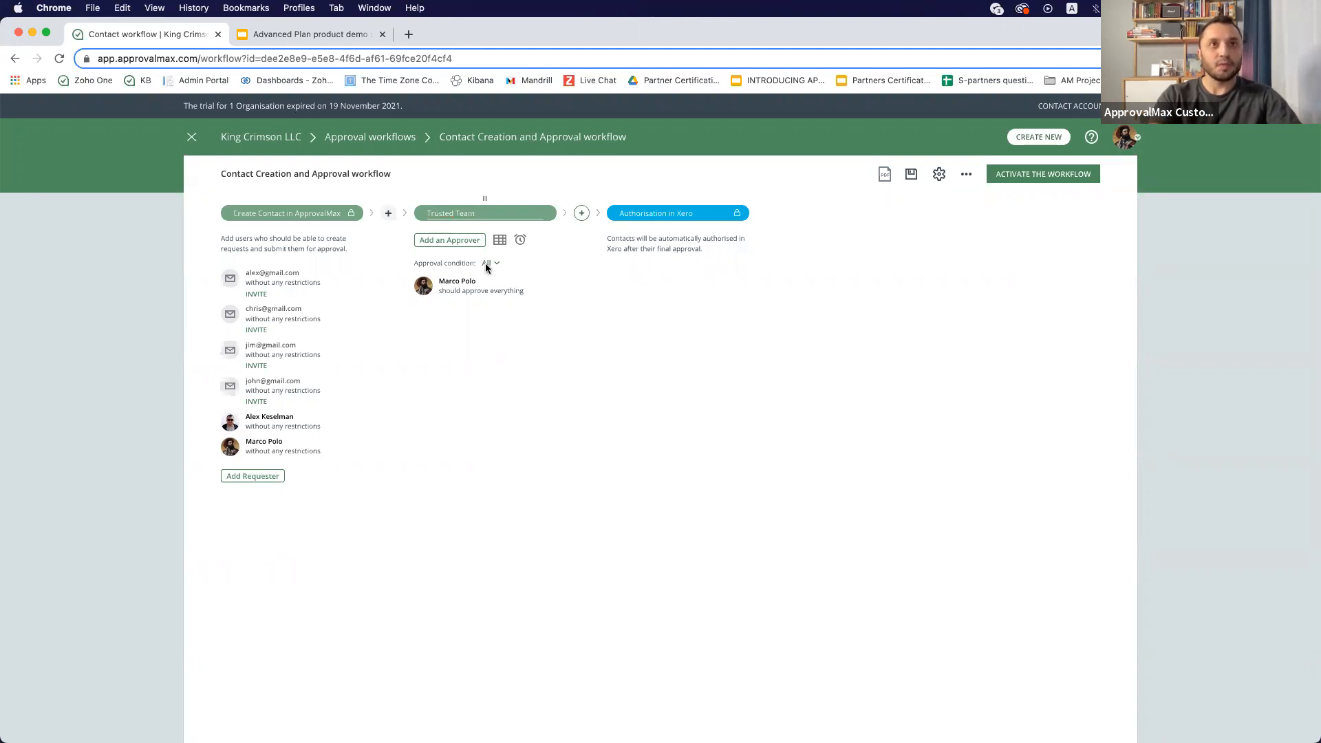
left_click(454, 240)
left_click(471, 314)
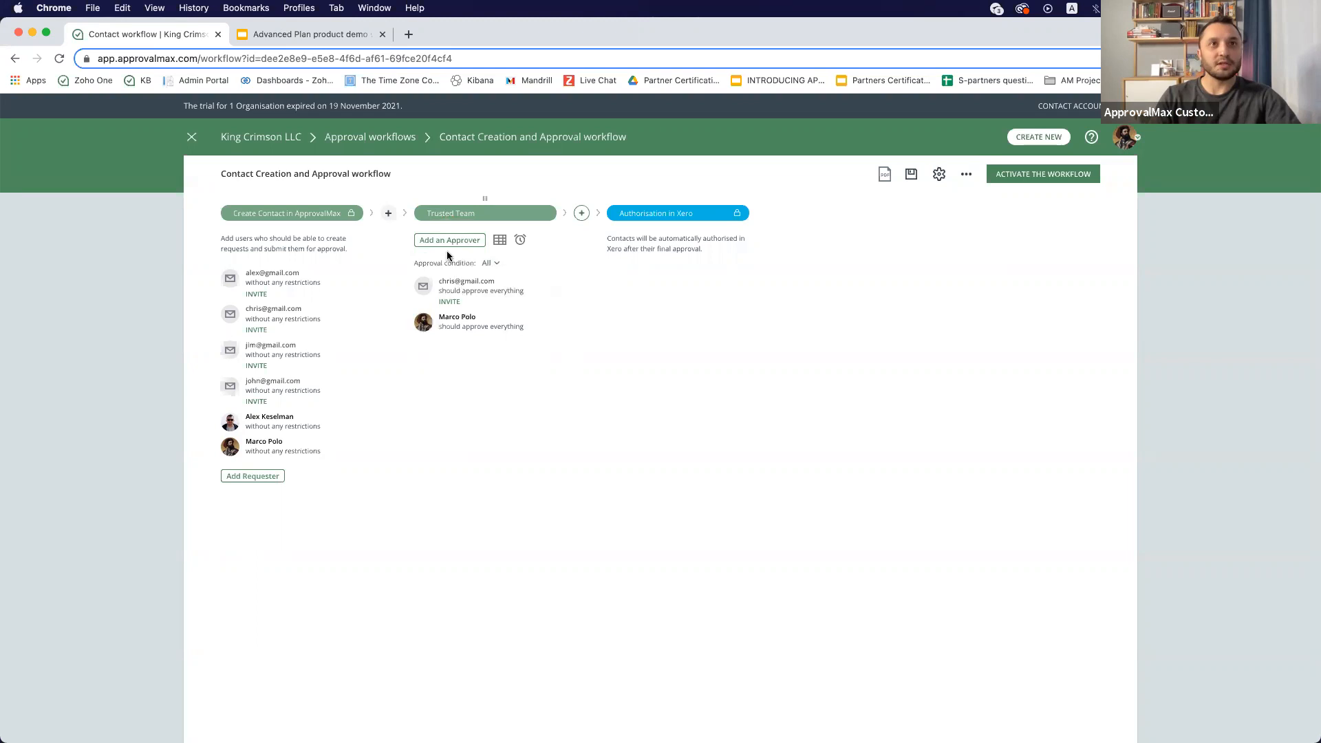
left_click(552, 291)
- Add two approvers to the Trusted Team step from the user list
left_click(451, 242)
scroll(465, 315, "down", 2)
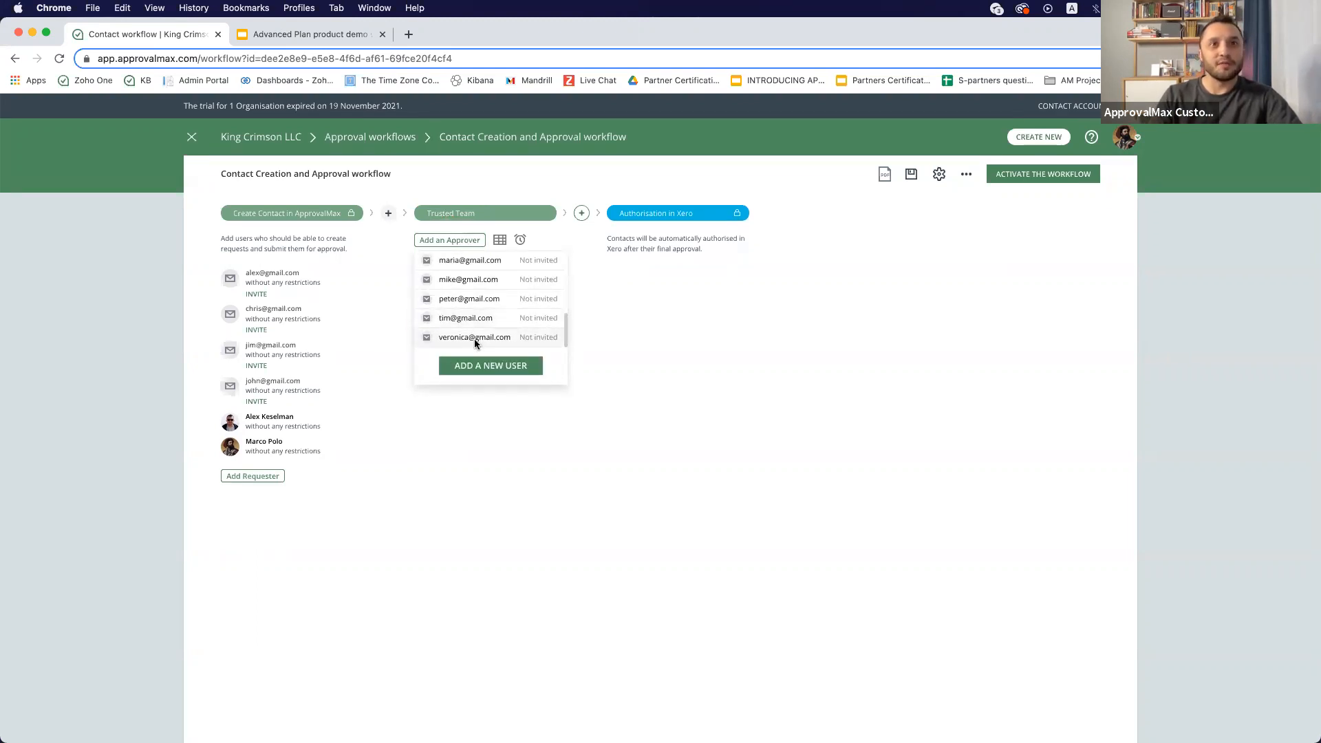
left_click(475, 338)
left_click(446, 241)
scroll(454, 320, "down", 1)
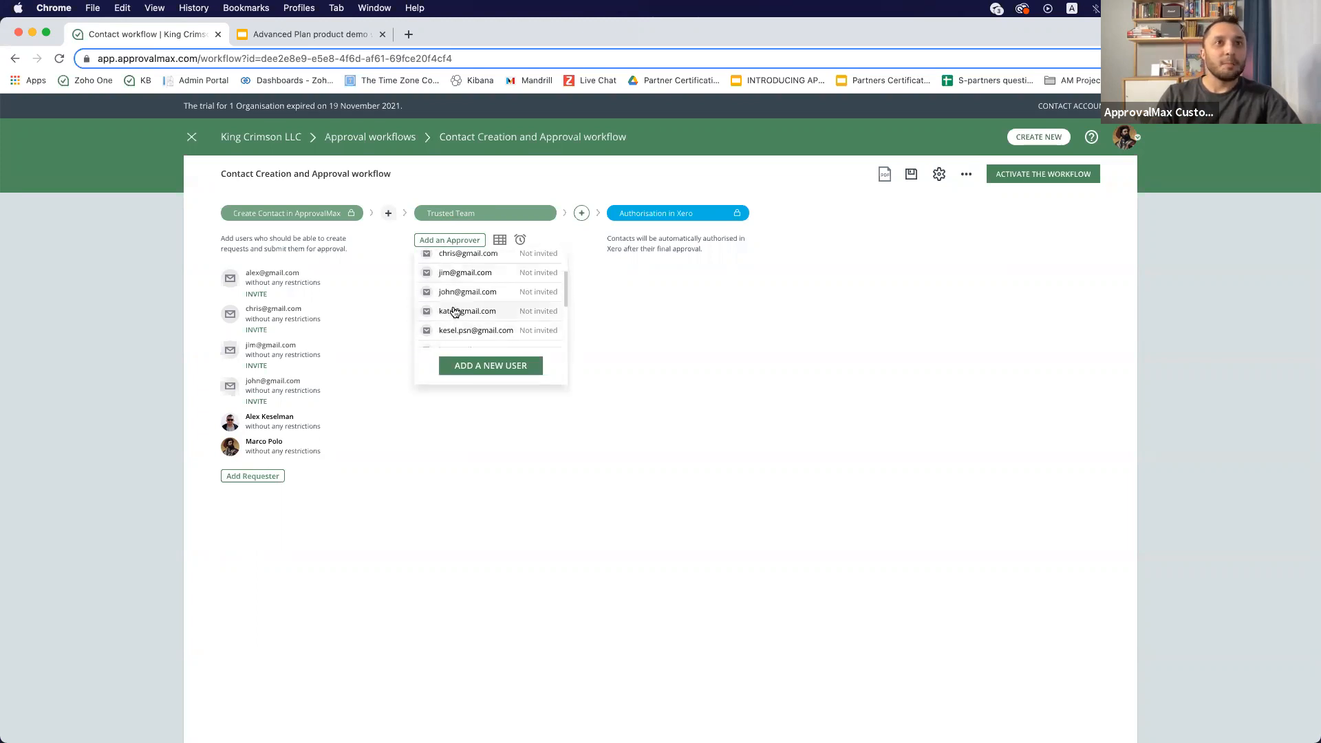
left_click(454, 309)
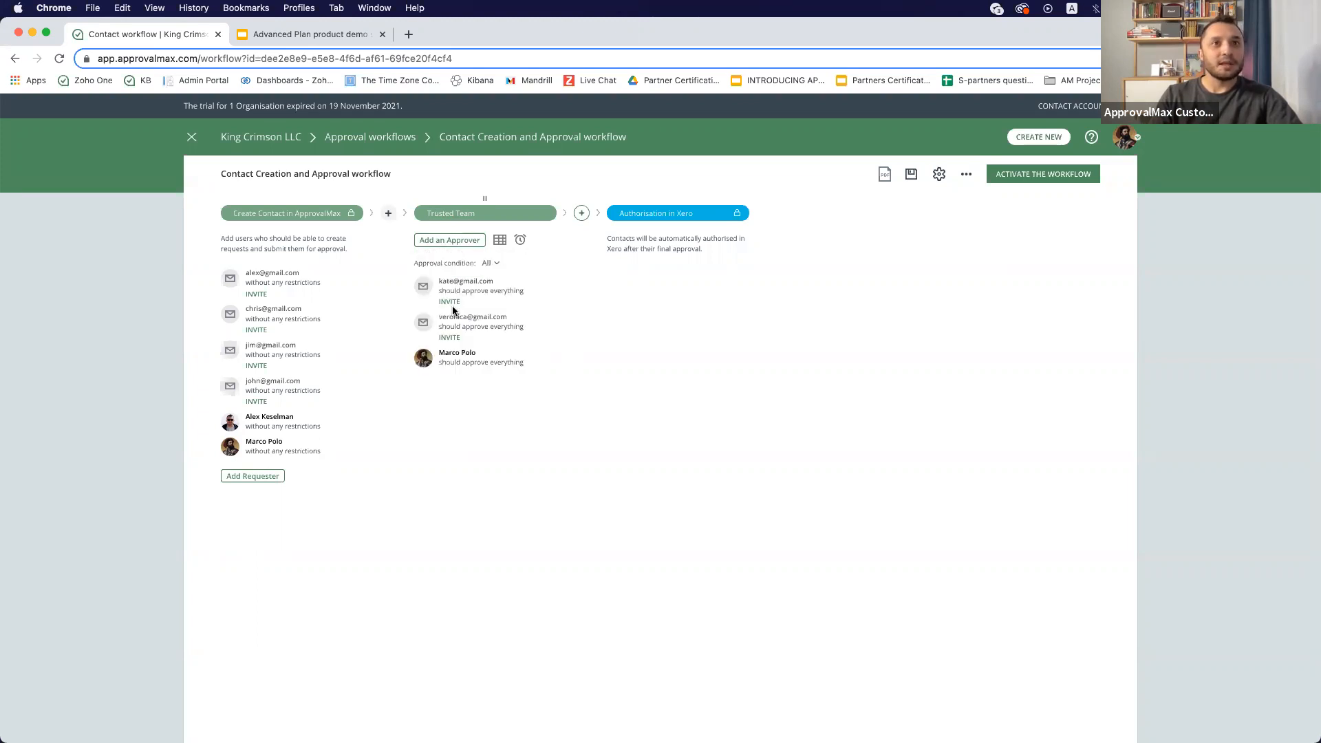
- Add a third approver to the Trusted Team step and remove the original approver
left_click(451, 240)
scroll(461, 289, "down", 2)
scroll(463, 306, "down", 1)
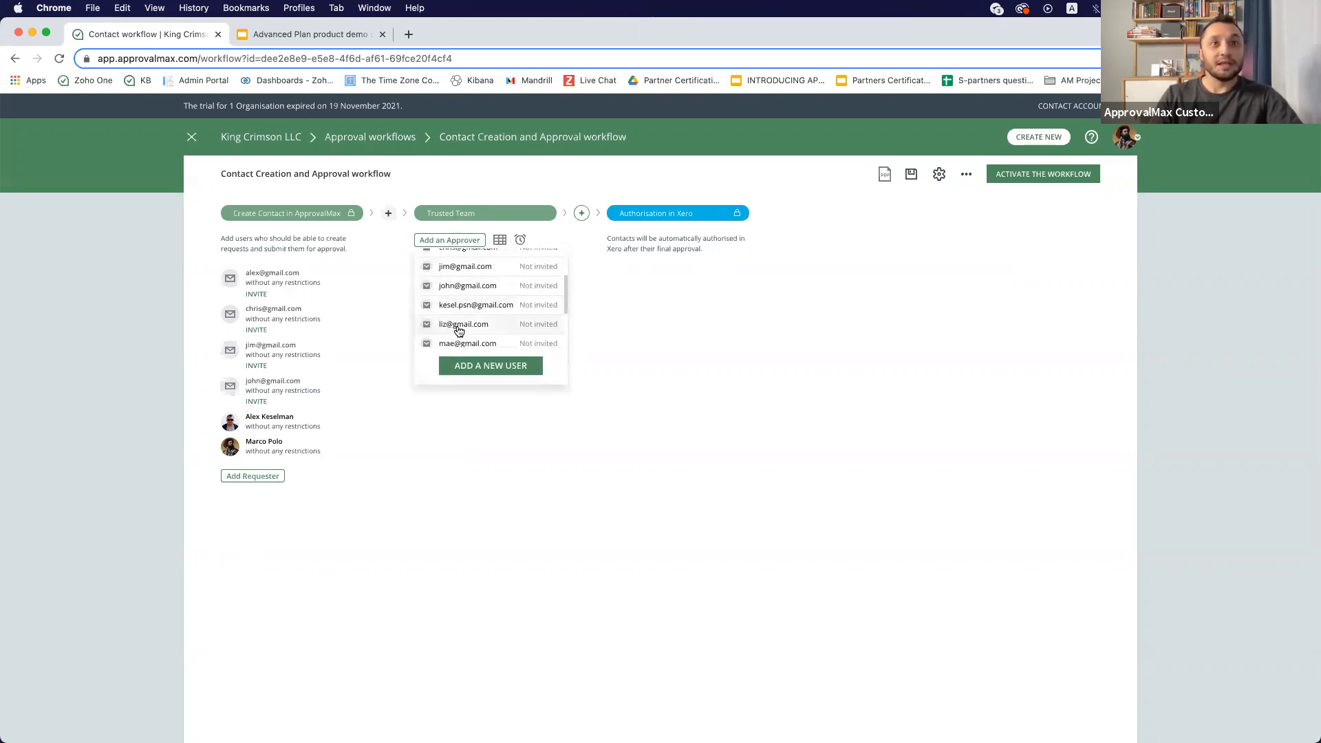
left_click(459, 330)
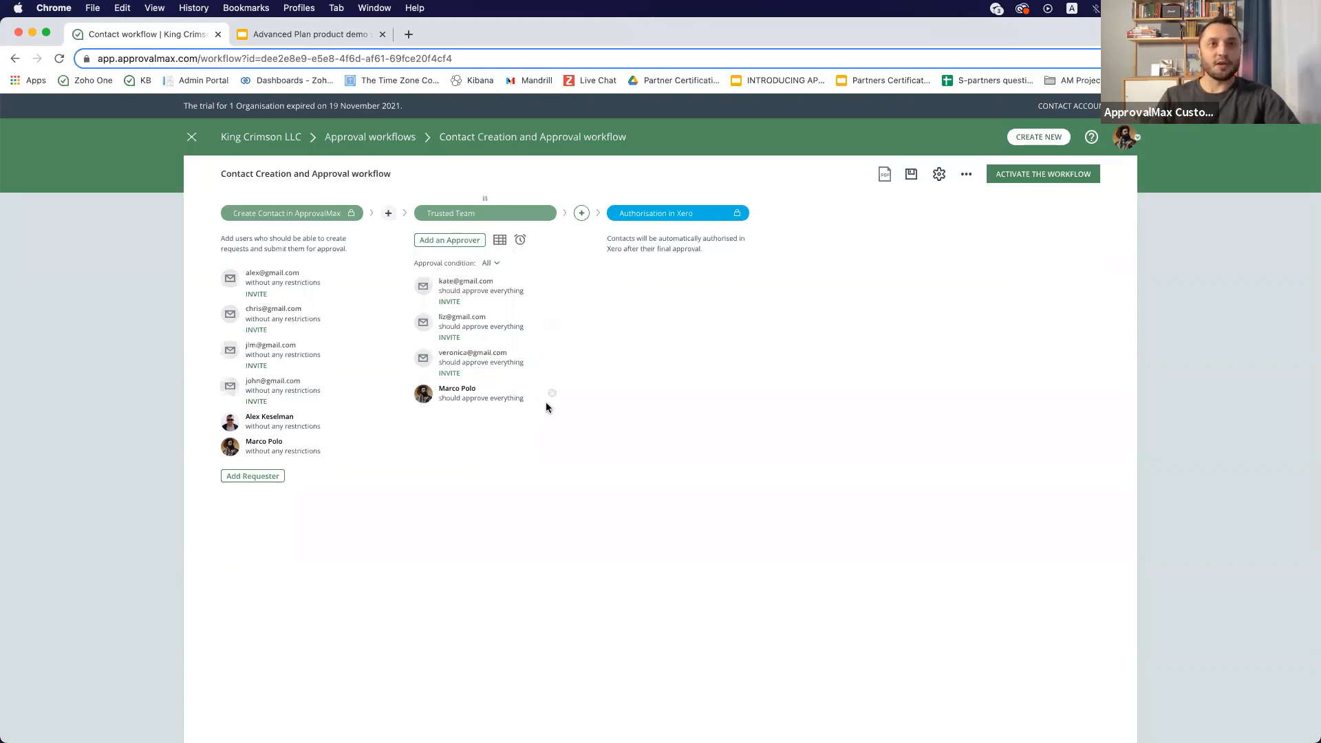
left_click(552, 397)
- Add a second approval step after Trusted Team and name it CEO
left_click(582, 213)
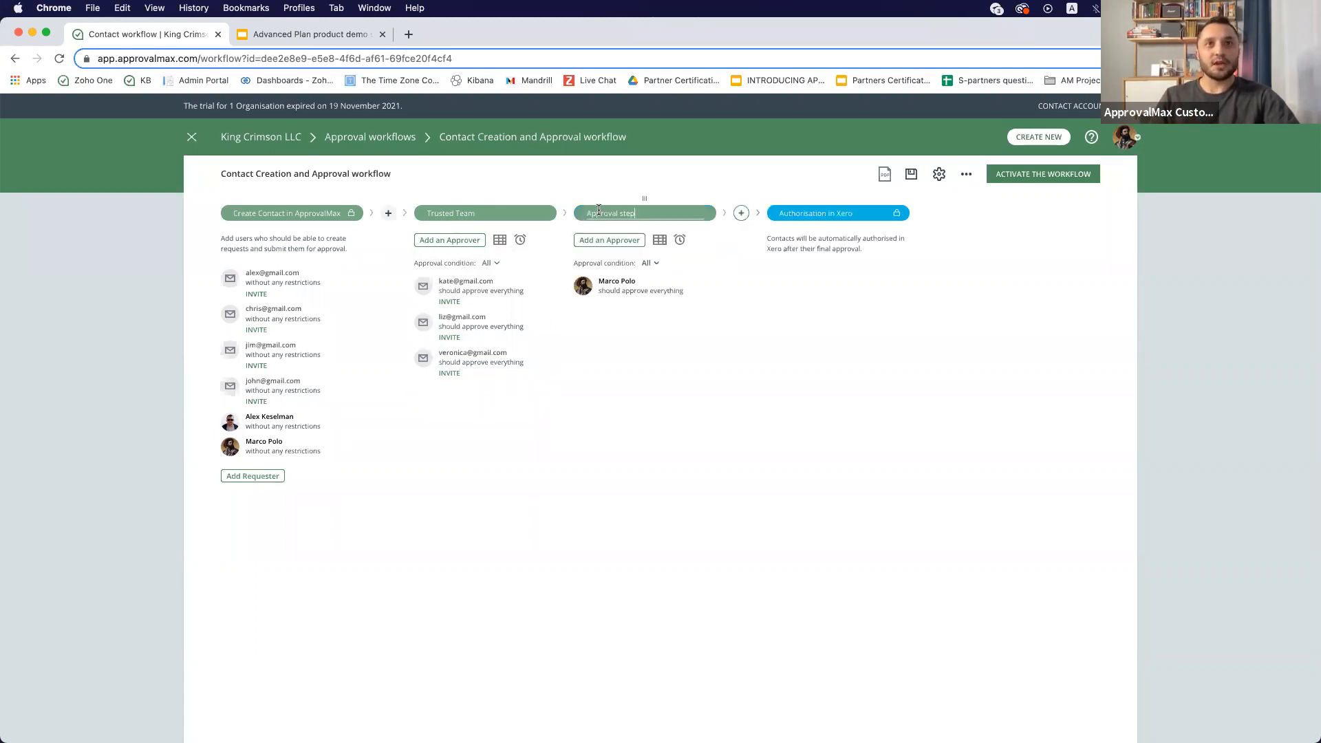
type("CEO")
left_click(695, 378)
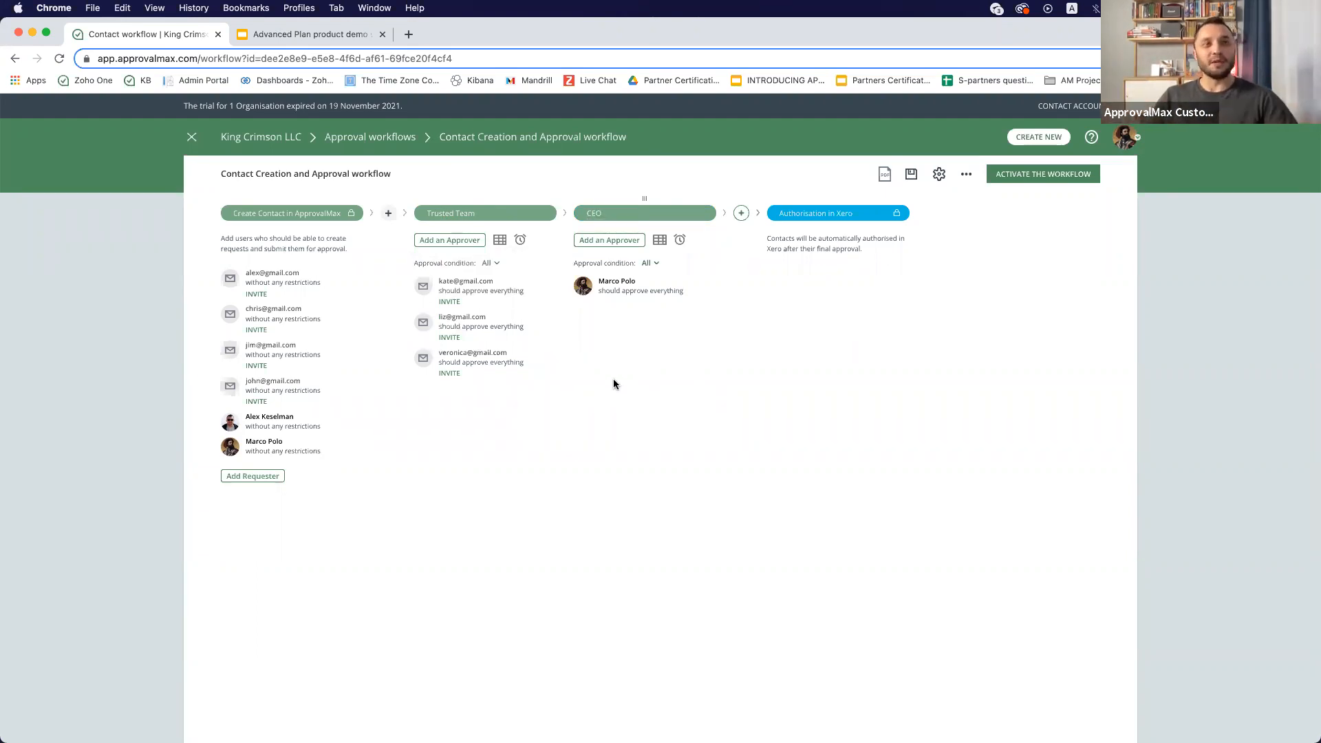
- Open the Trusted Team approval matrix and set the first approver's requester condition to two requesters
left_click(500, 241)
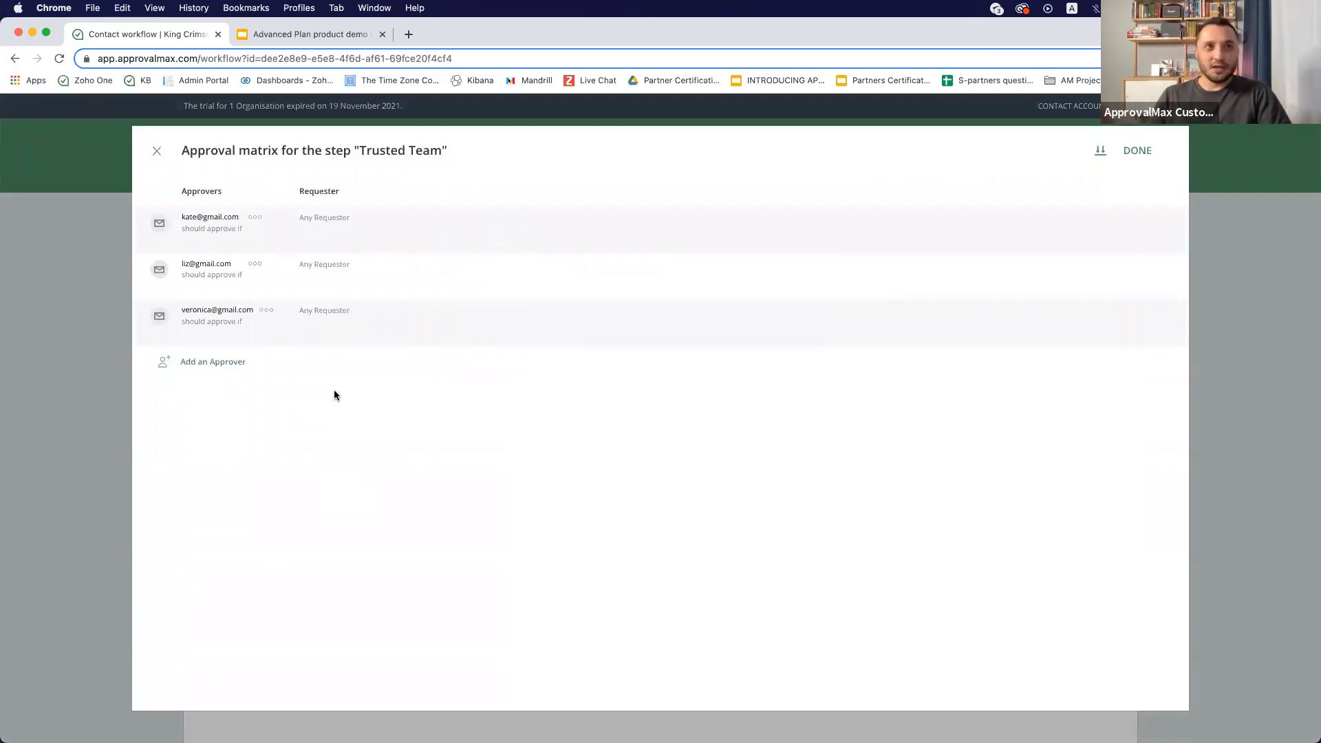
left_click(328, 225)
left_click(347, 252)
left_click(344, 234)
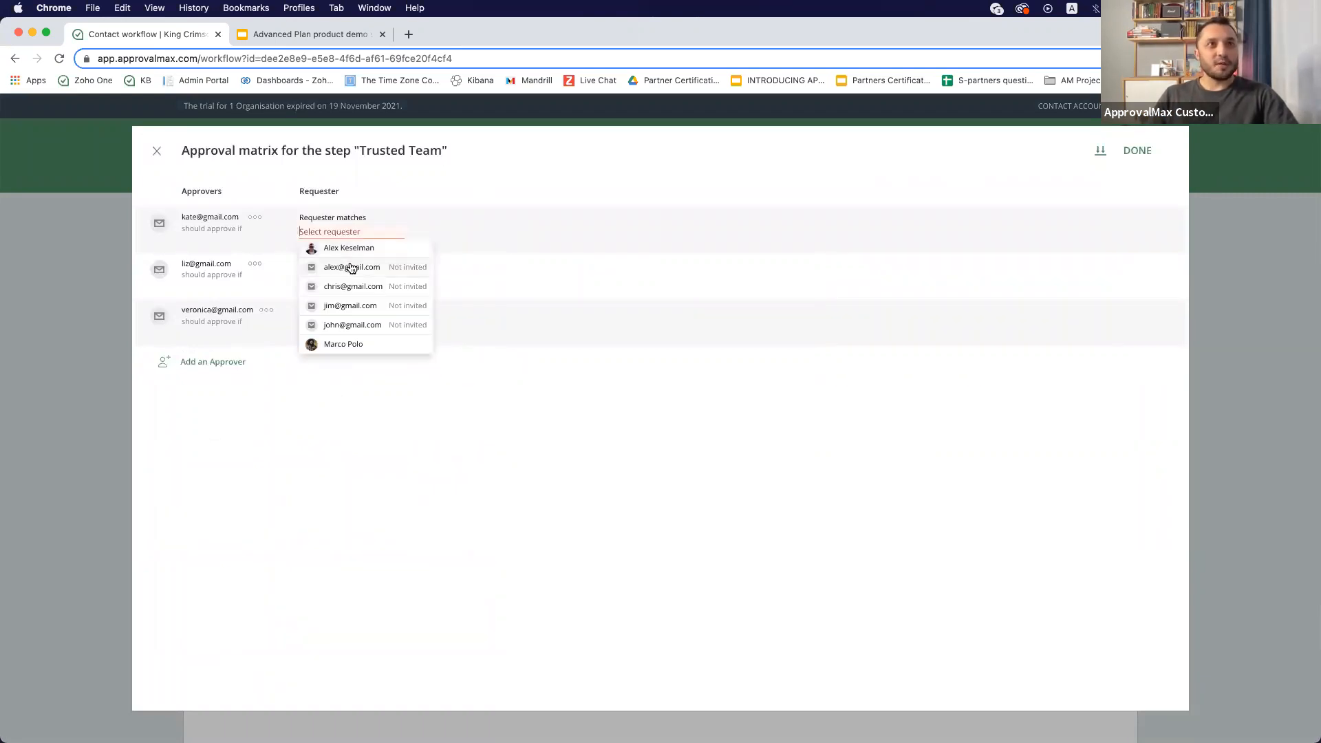
left_click(347, 267)
left_click(351, 280)
left_click(331, 418)
- In the approval matrix, set the second approver's requester condition to one requester
left_click(313, 270)
left_click(333, 317)
left_click(324, 273)
left_click(333, 298)
left_click(328, 285)
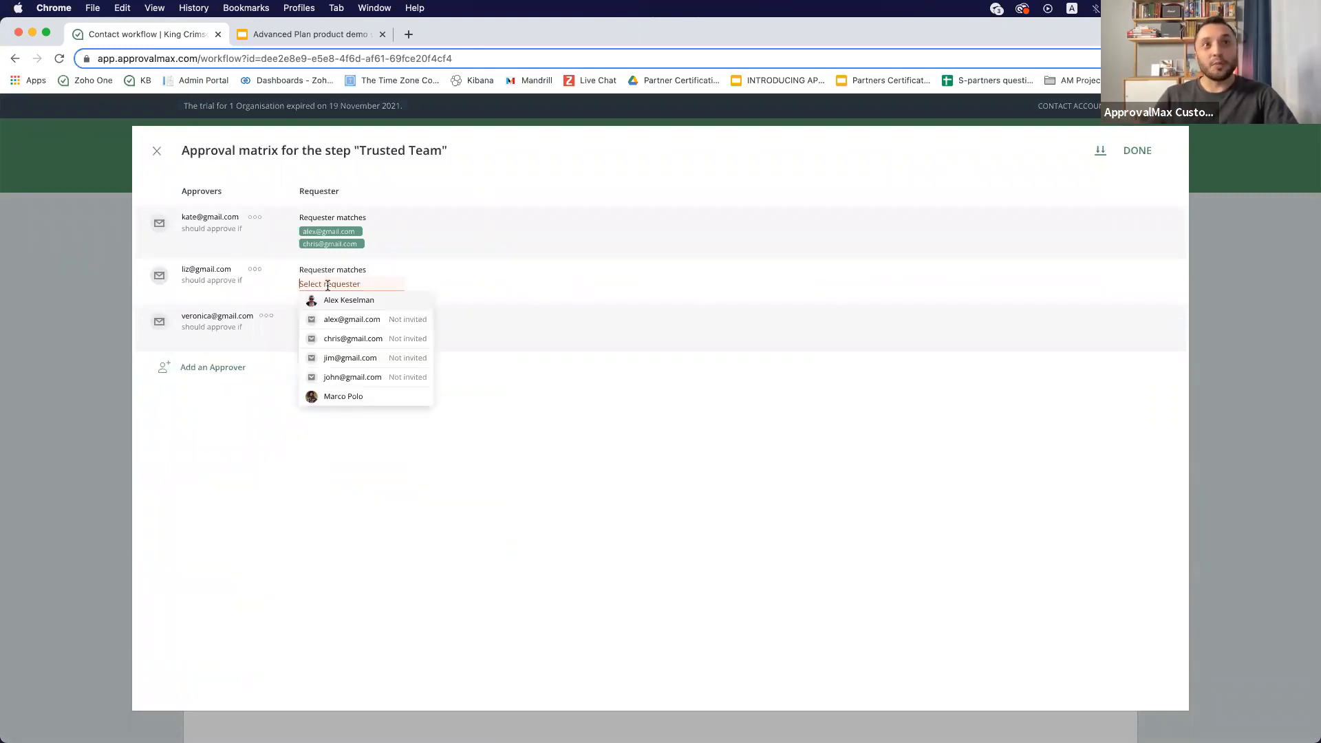
left_click(343, 358)
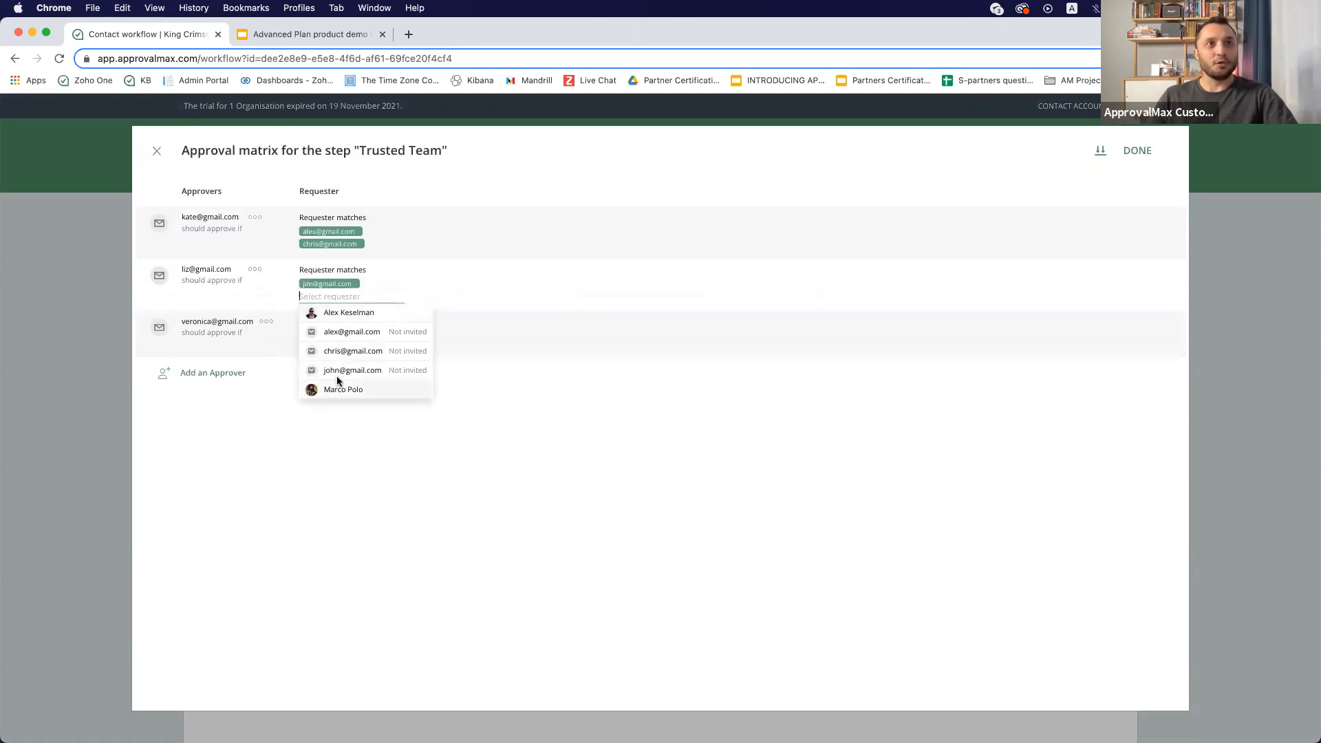
- Set the third approver's requester condition to one requester and close the approval matrix
left_click(291, 444)
left_click(328, 329)
left_click(342, 349)
left_click(334, 328)
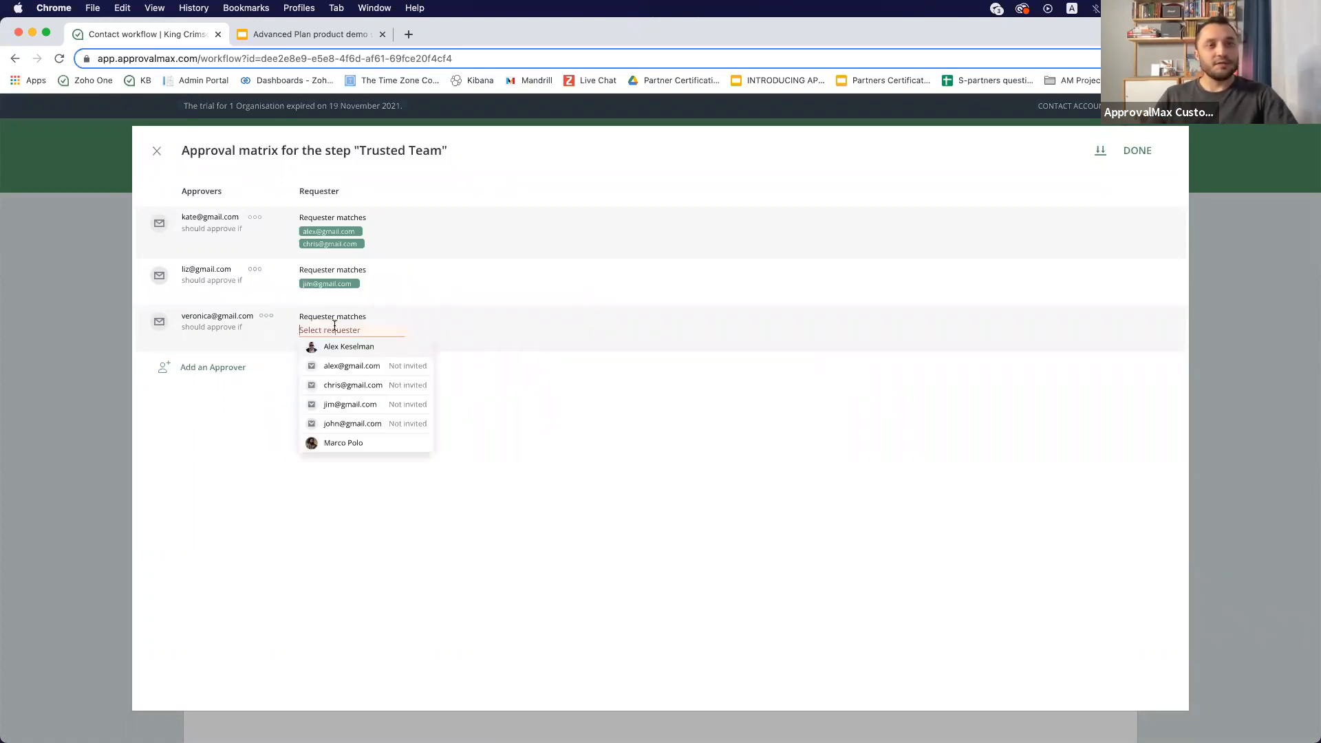
left_click(348, 430)
left_click(482, 523)
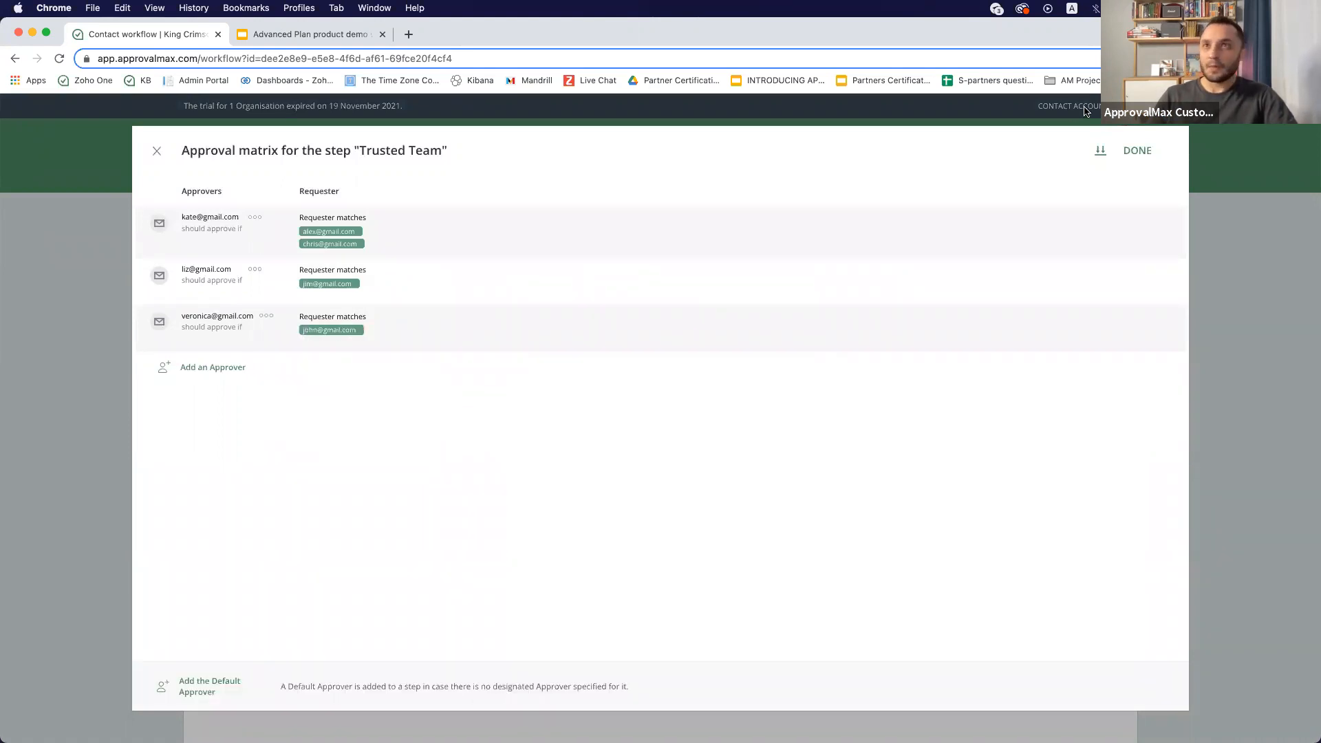
left_click(1135, 150)
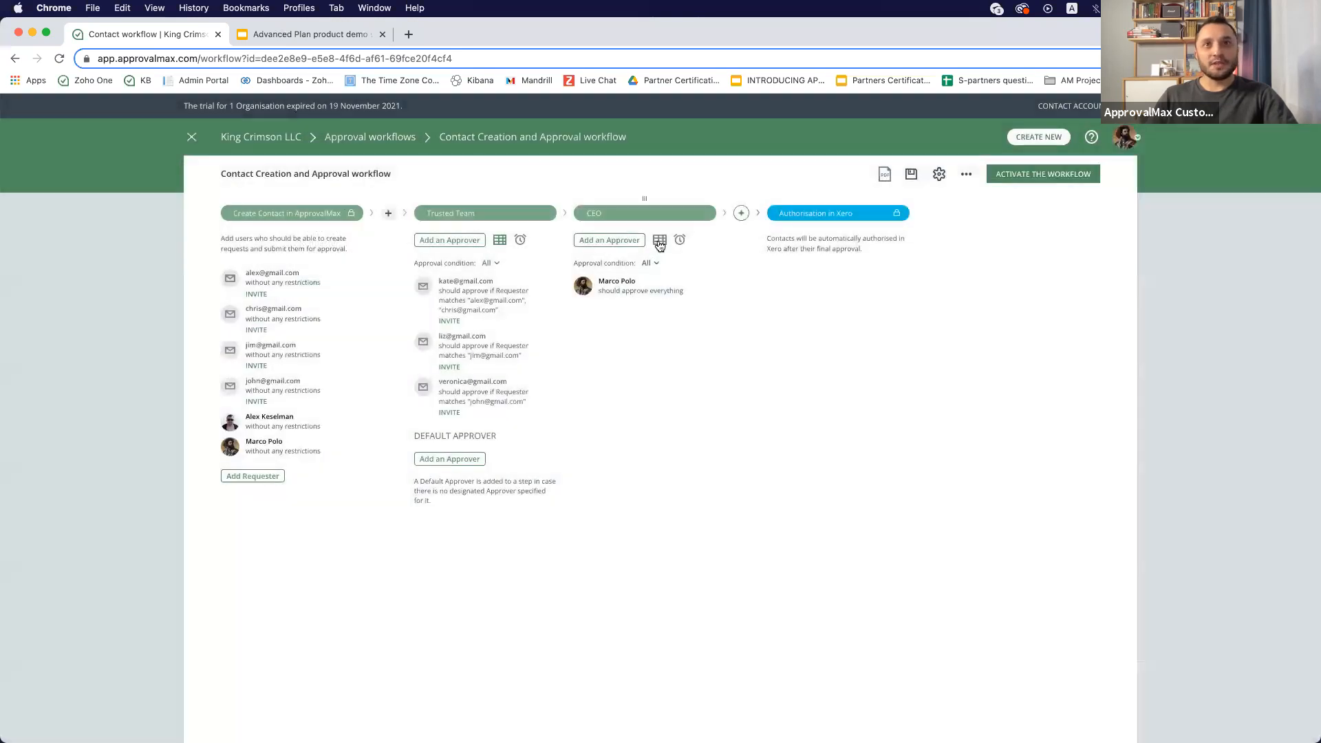
- Check the CEO step's approval matrix, then activate the workflow and dismiss the confirmation
left_click(660, 241)
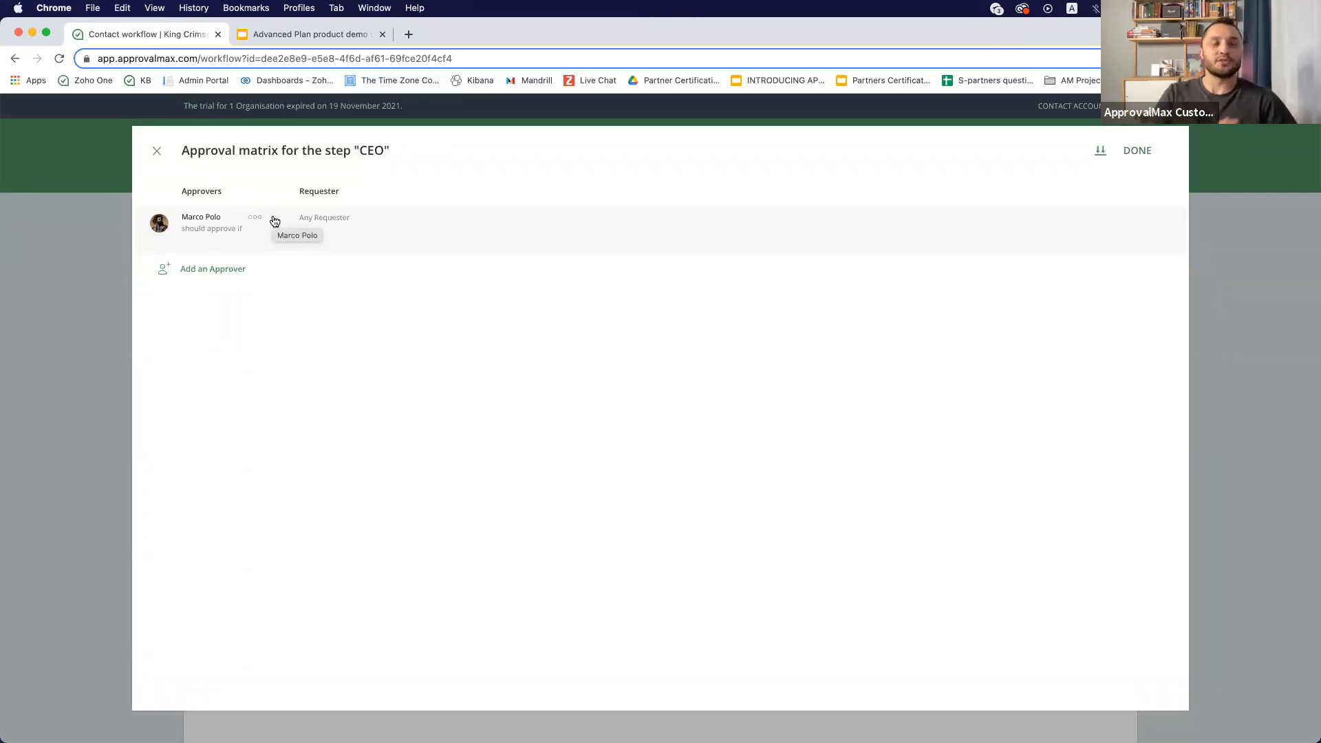
left_click(1137, 151)
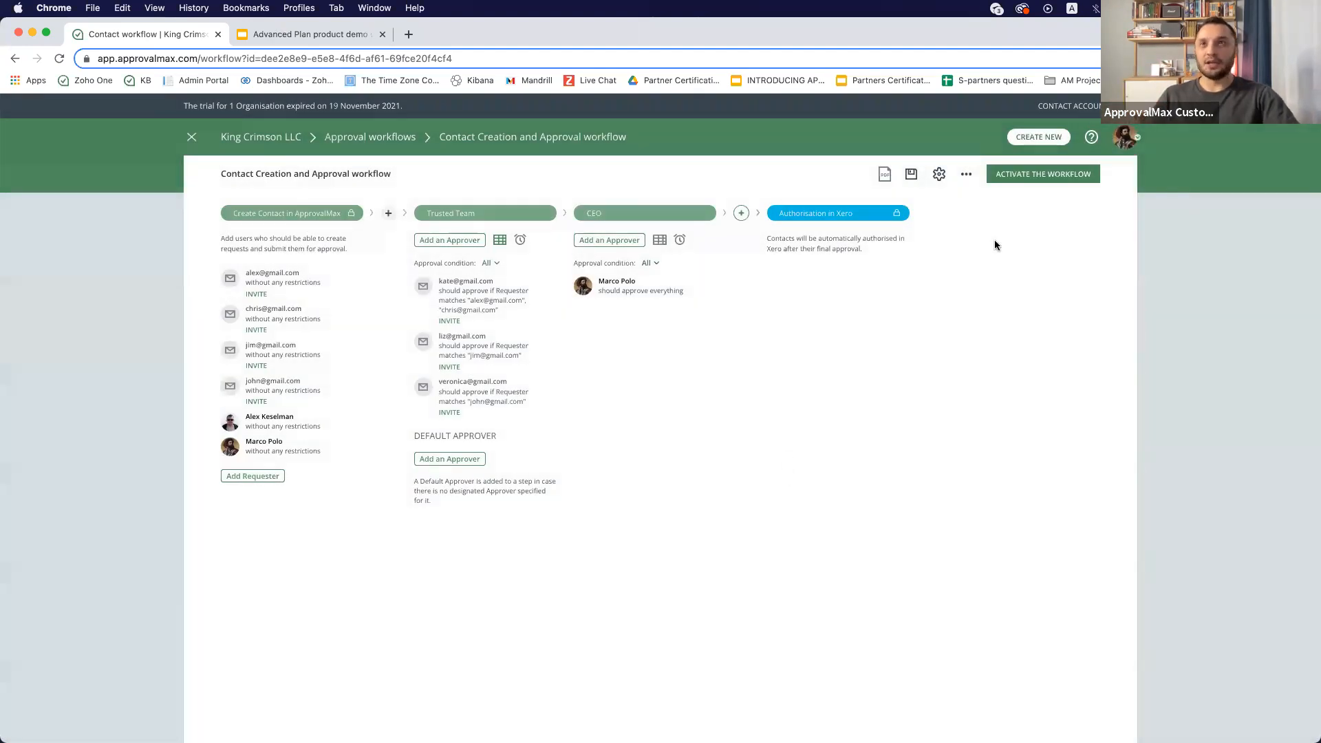
left_click(1043, 174)
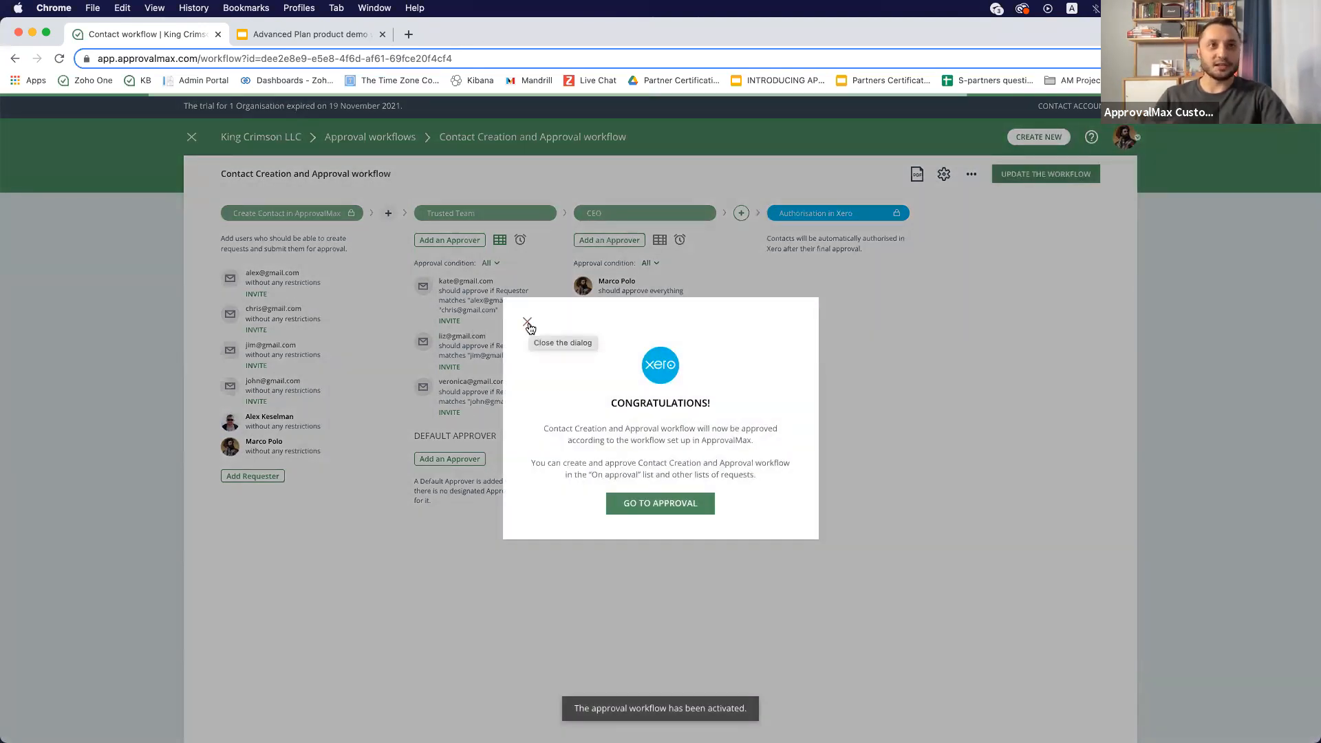
left_click(528, 325)
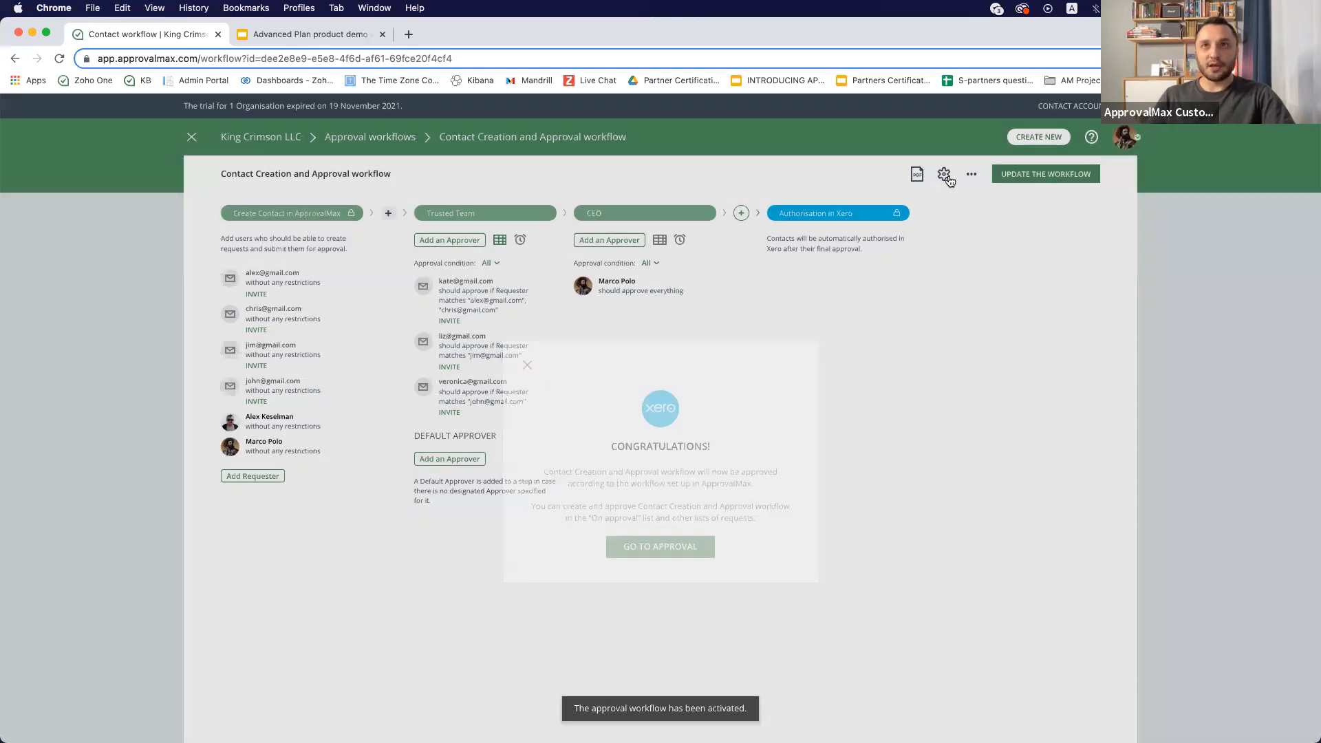
- In workflow settings, set the requester instruction to 'please provide email address / account number / purchase settings', save, and update the workflow
left_click(944, 175)
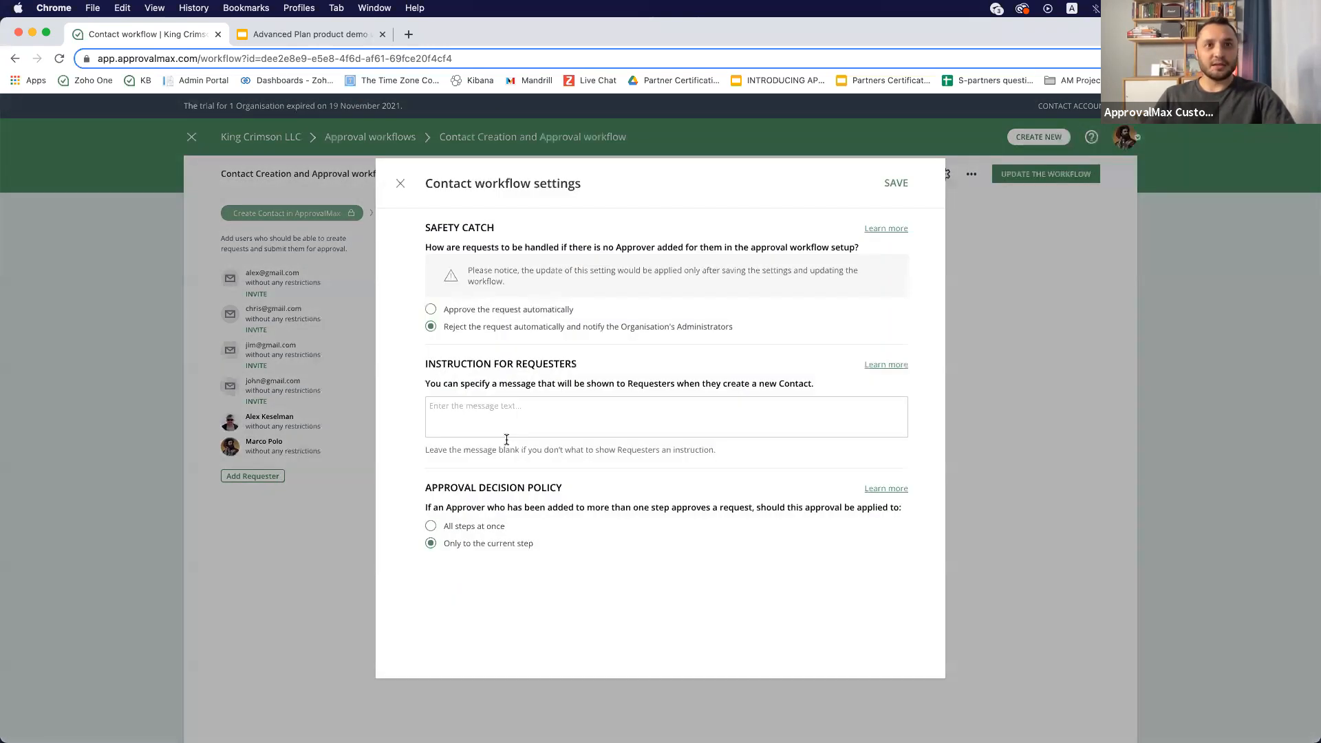
left_click(496, 410)
type("please provide re")
key("BackSpace")
key("BackSpace")
type("email address")
key("Return")
type("account n")
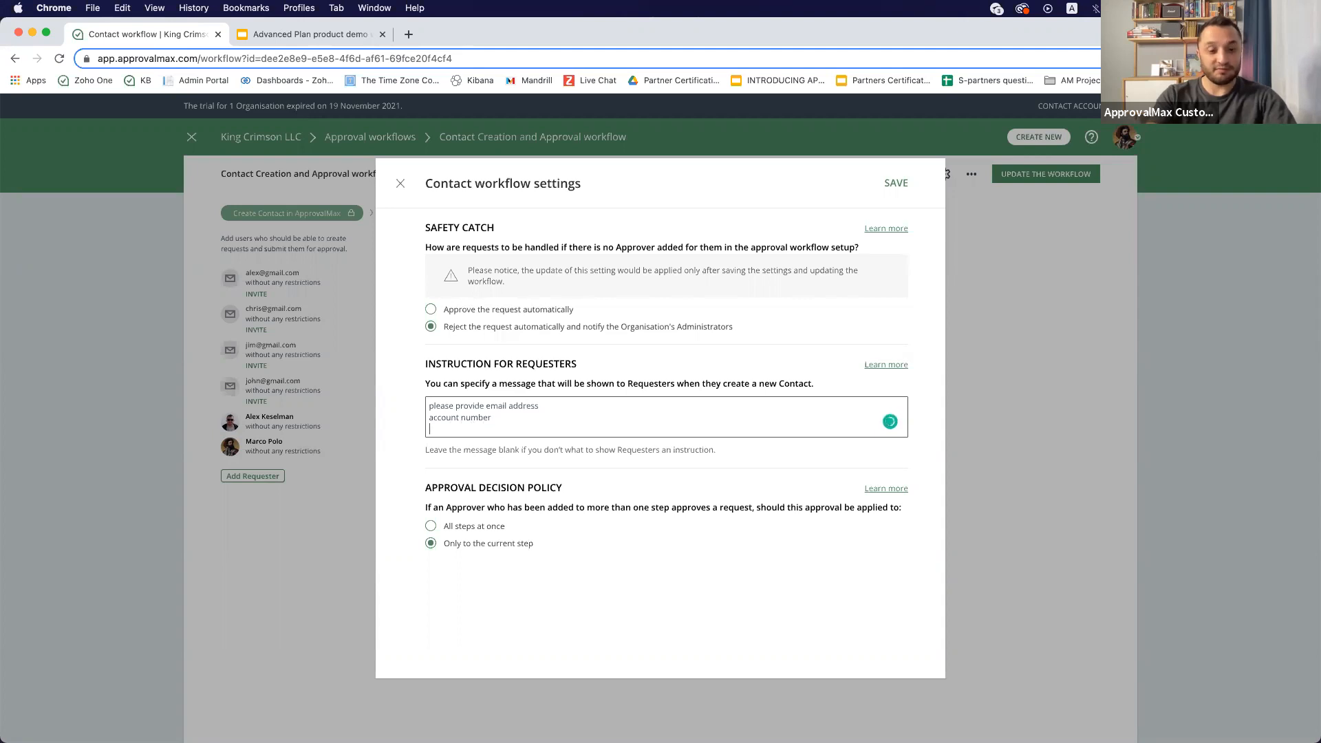
type("umber")
key("Return")
type("purchar")
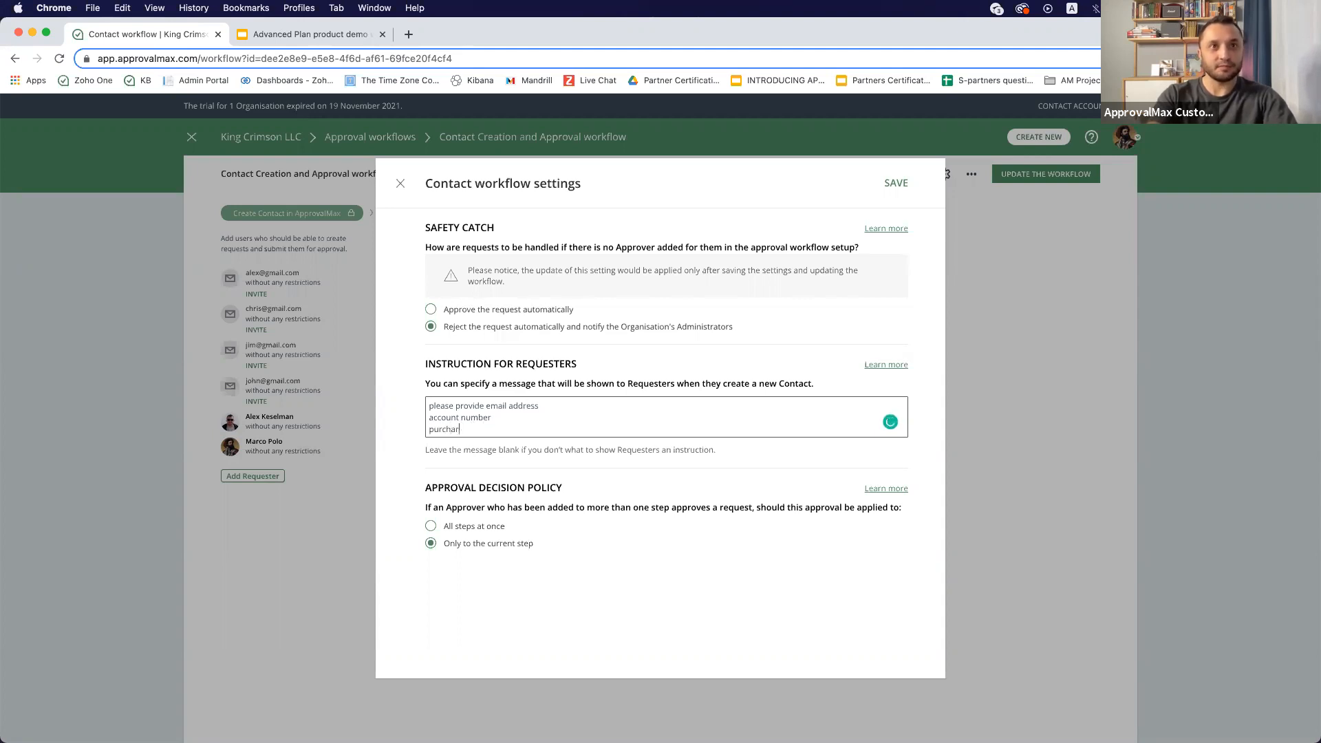
key("BackSpace")
type("se settings")
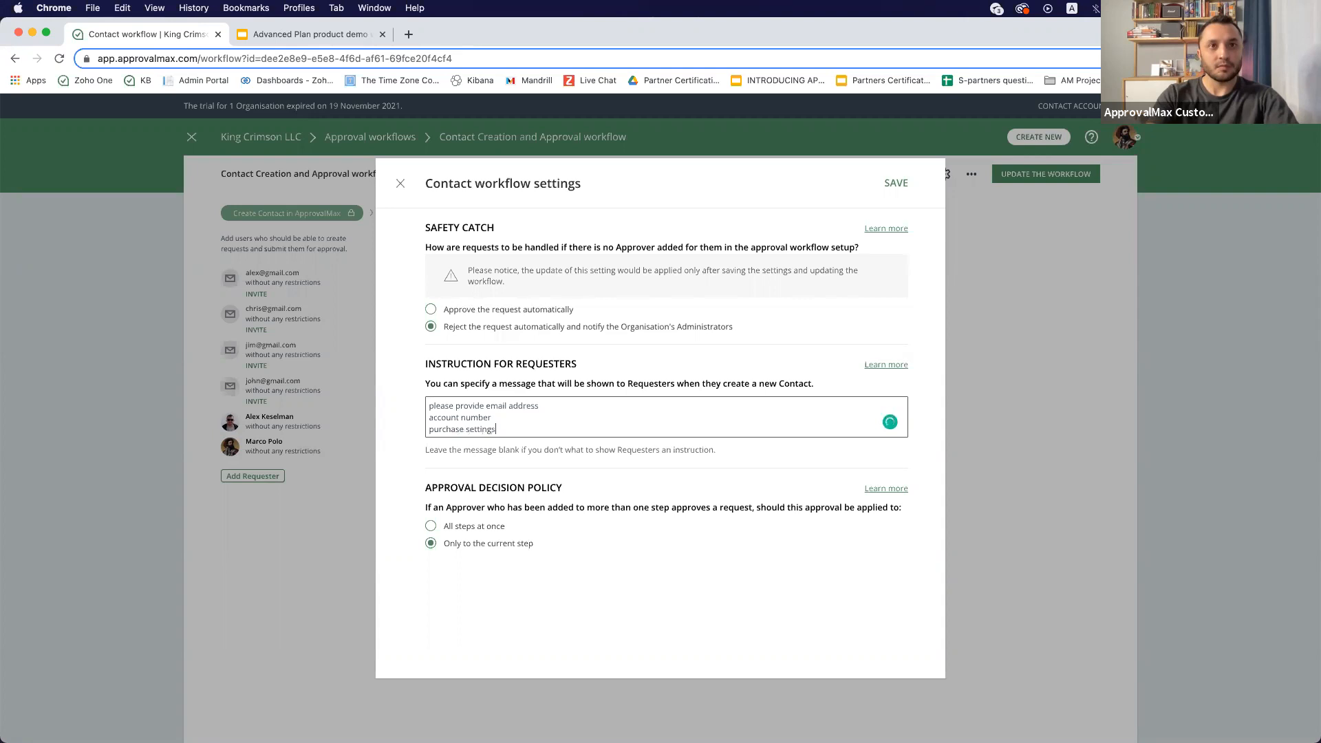
left_click(896, 183)
left_click(1025, 175)
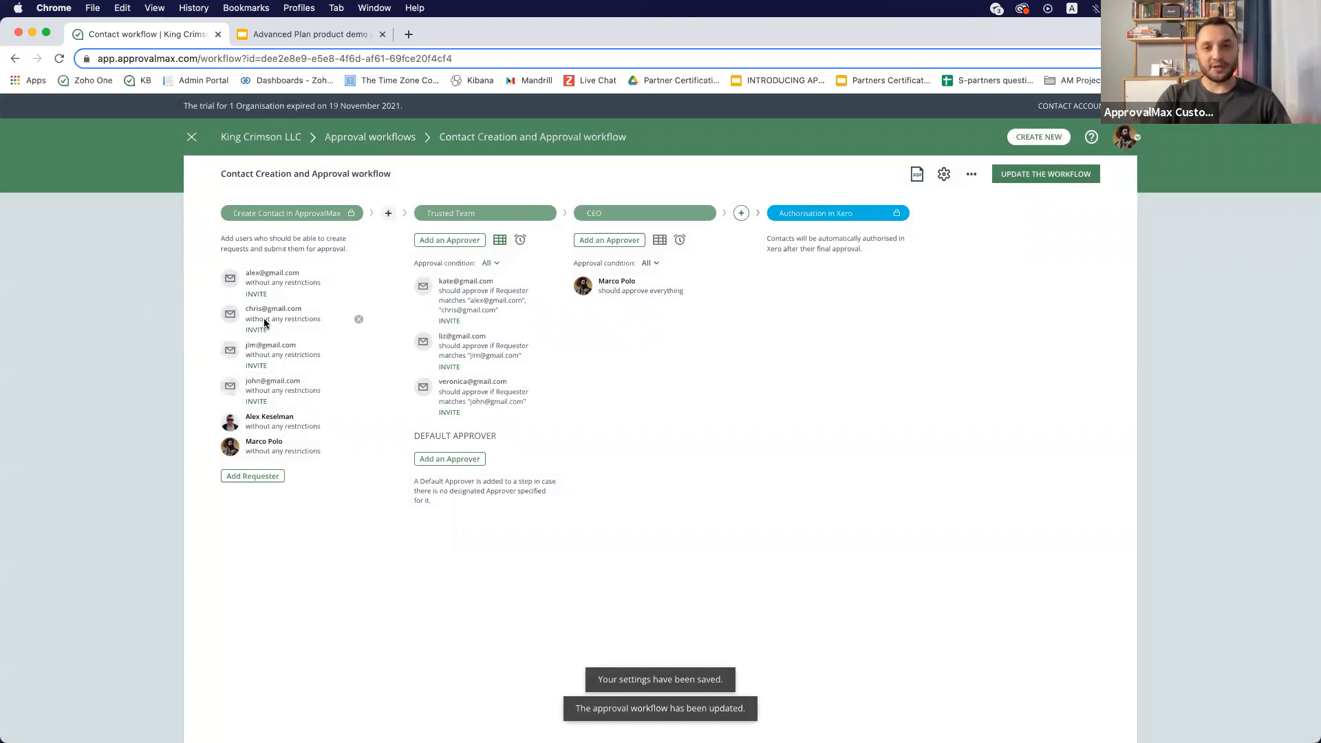
- Start a new Contact request for King Crimson LLC
left_click(1039, 138)
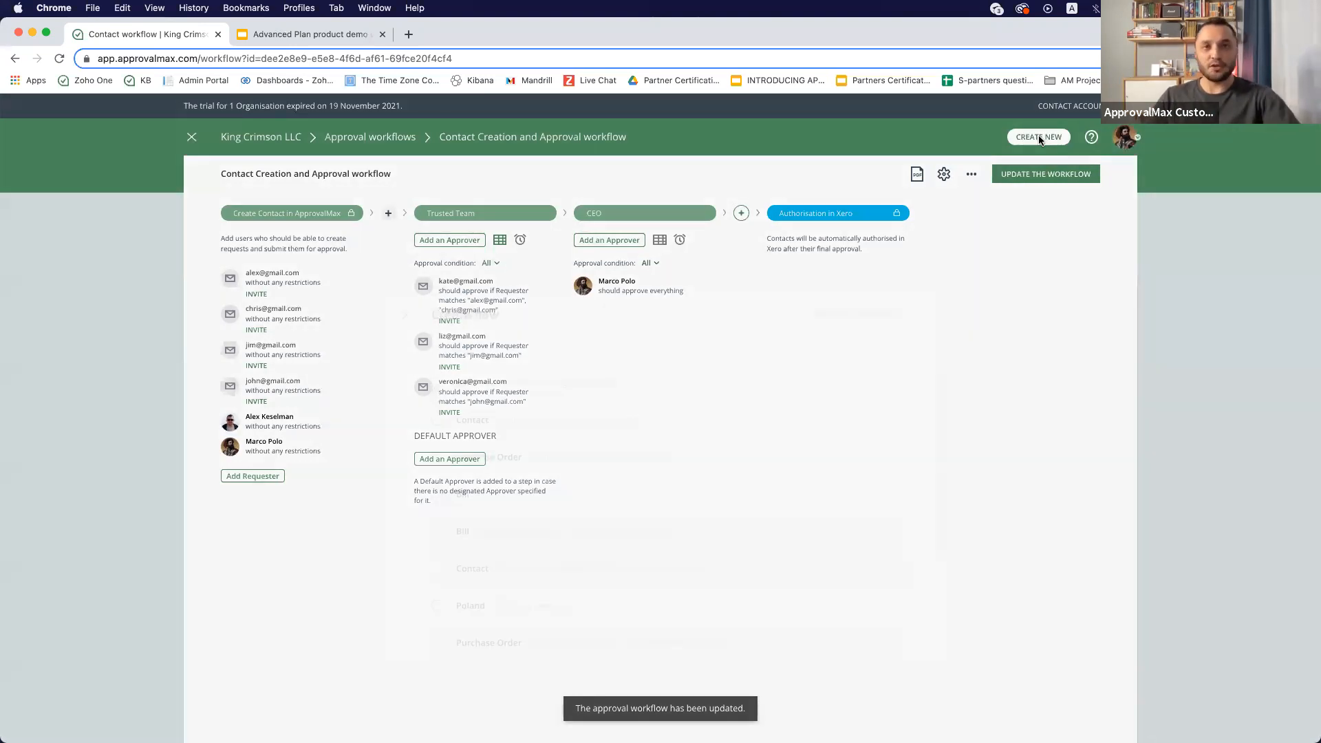
scroll(702, 362, "down", 3)
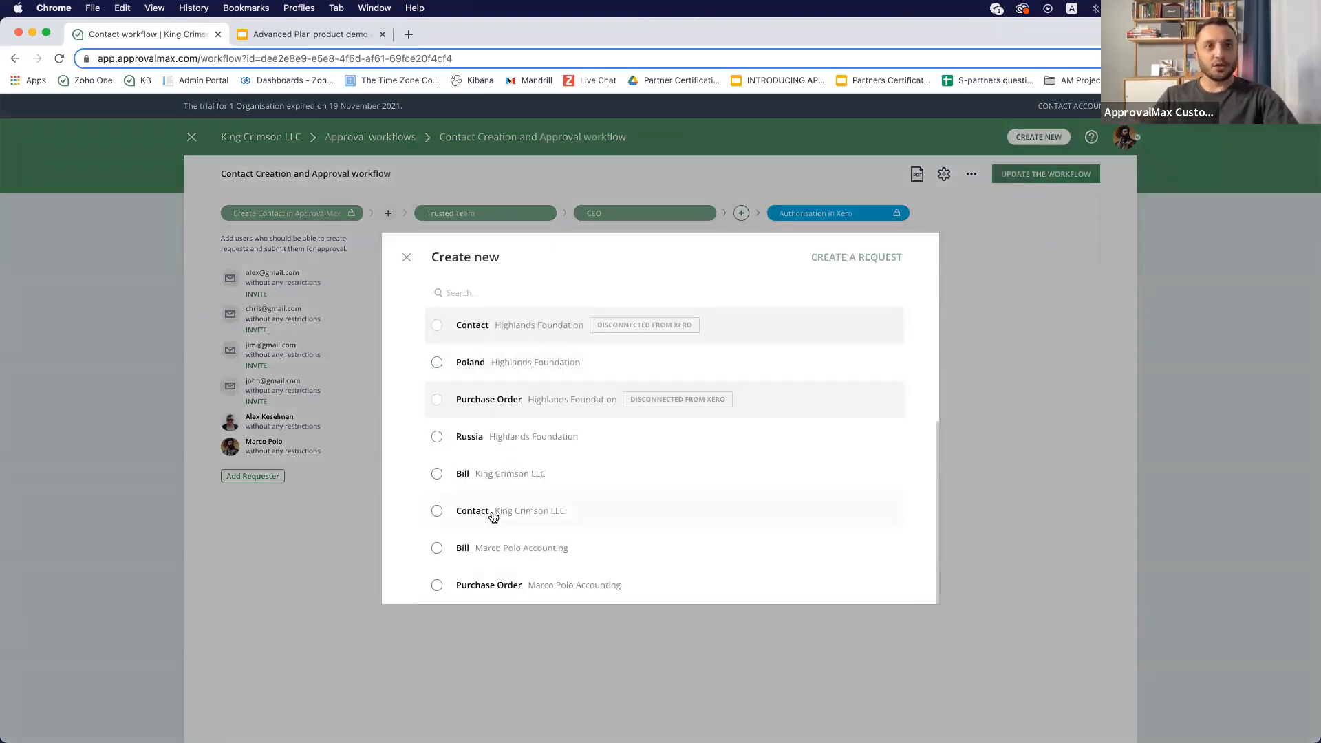
left_click(437, 511)
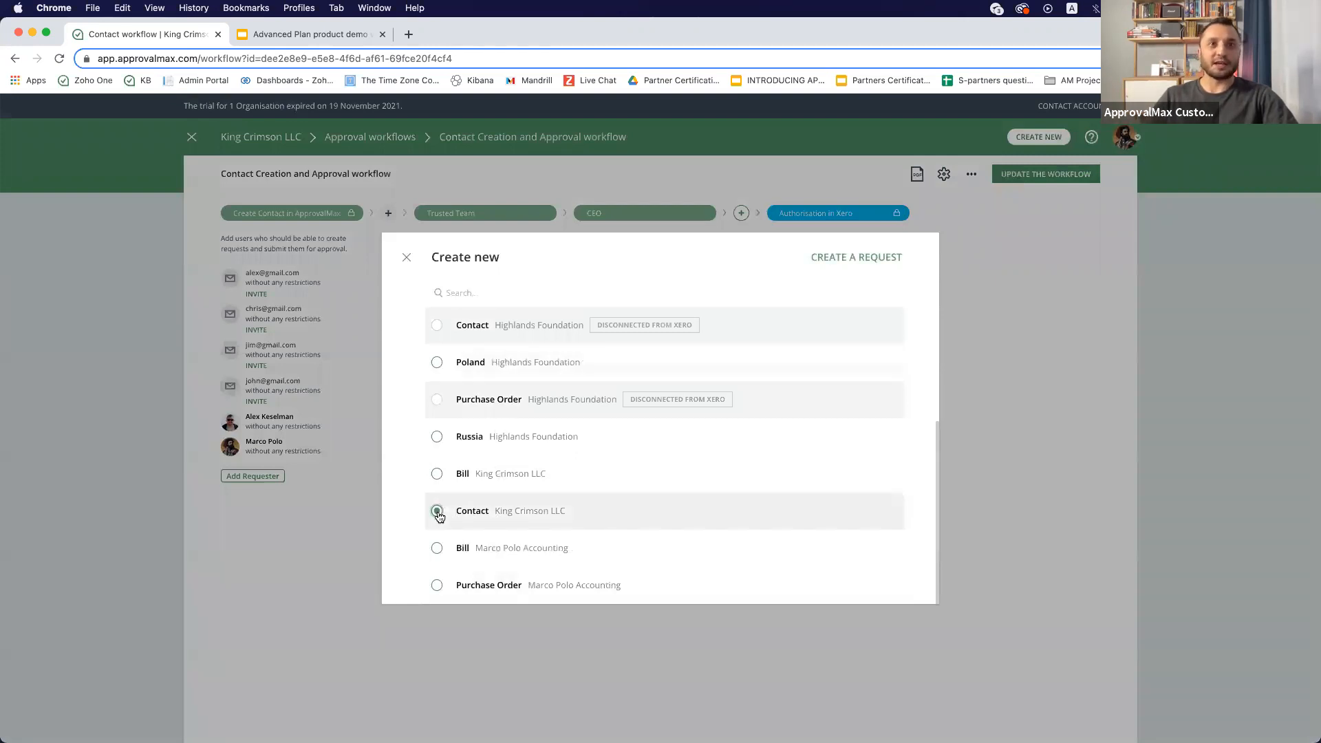
left_click(853, 258)
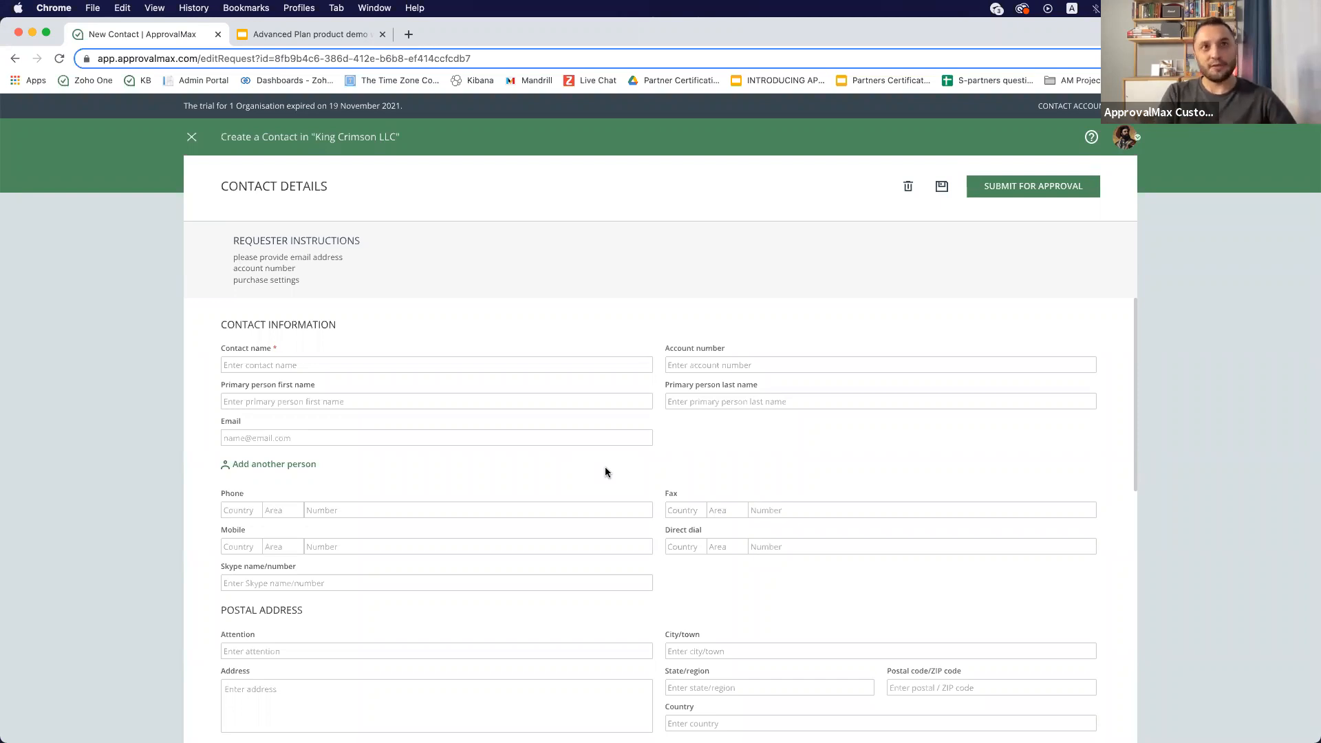
- Enter Fujifilm as the contact name and paste the contact's account number
left_click(303, 366)
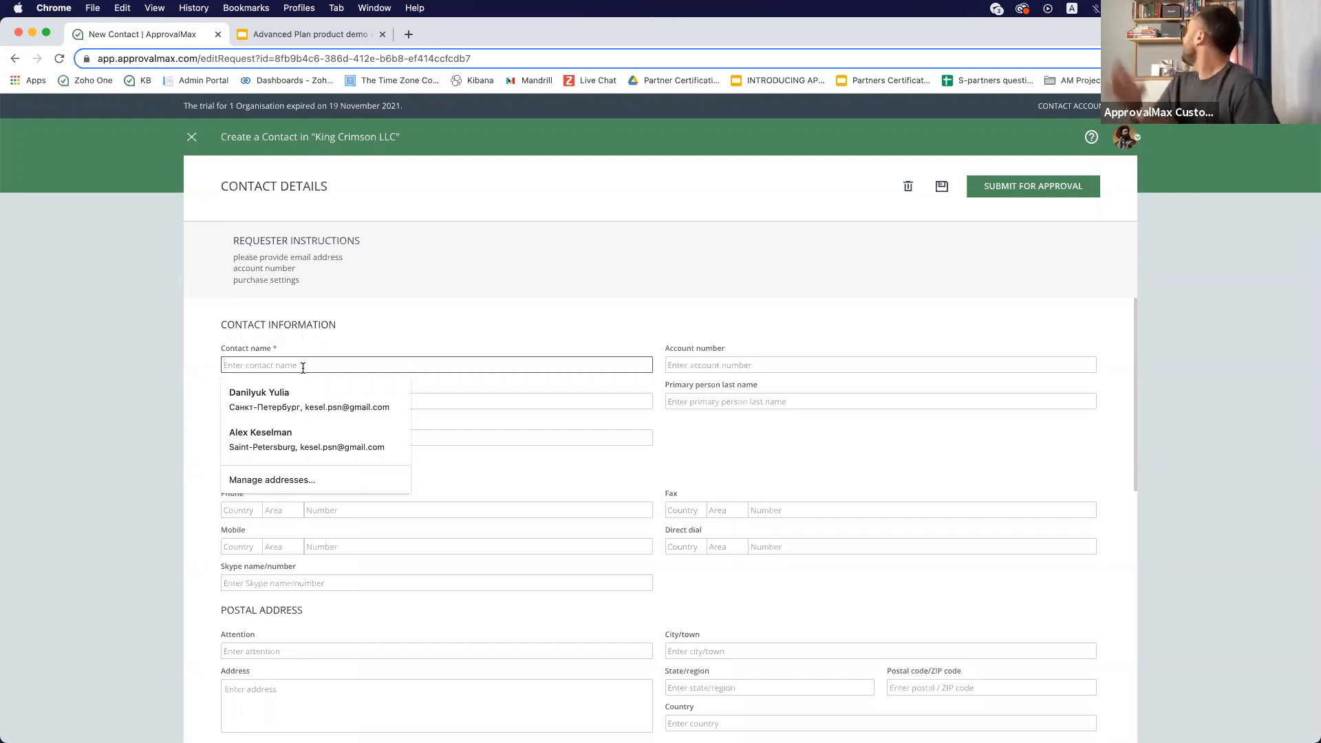
type("Fujifilm")
key("Tab")
key("super+v")
left_click(228, 403)
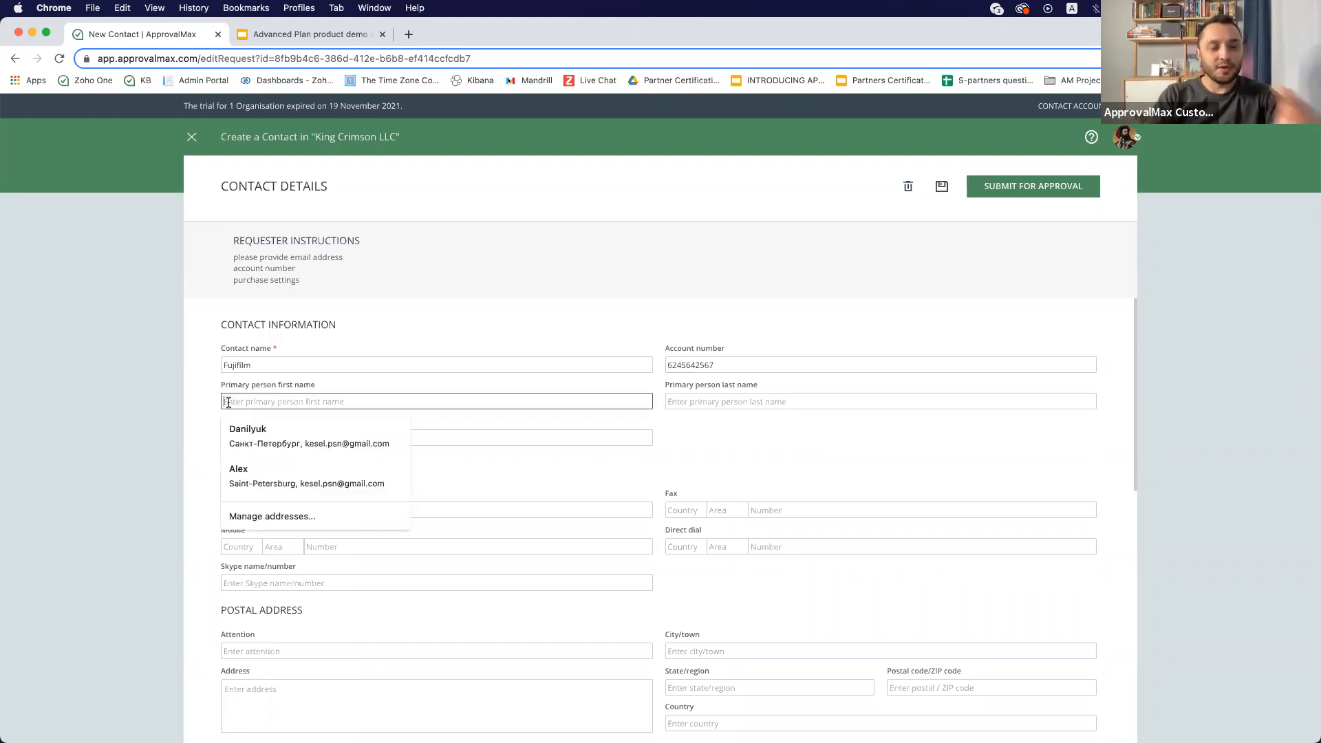
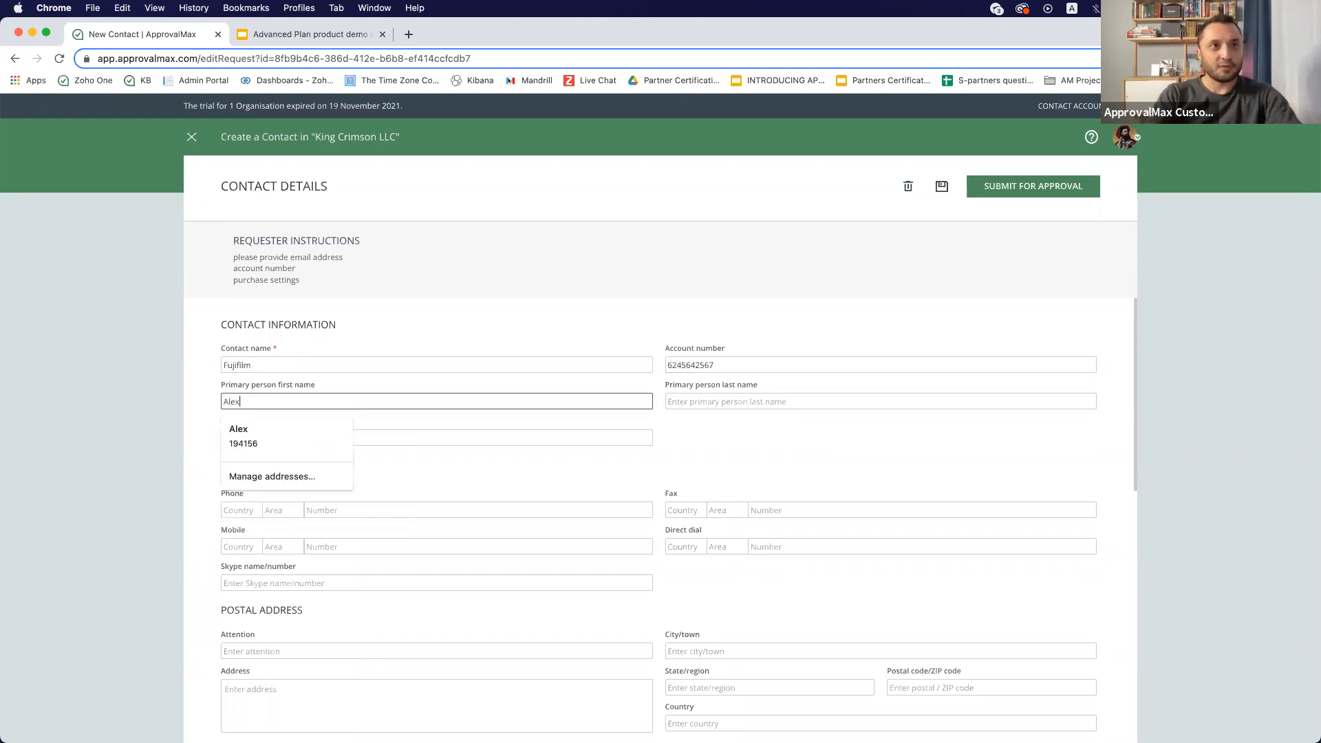
- Fill in the primary person's first name, last name and e-mail address
key("Tab")
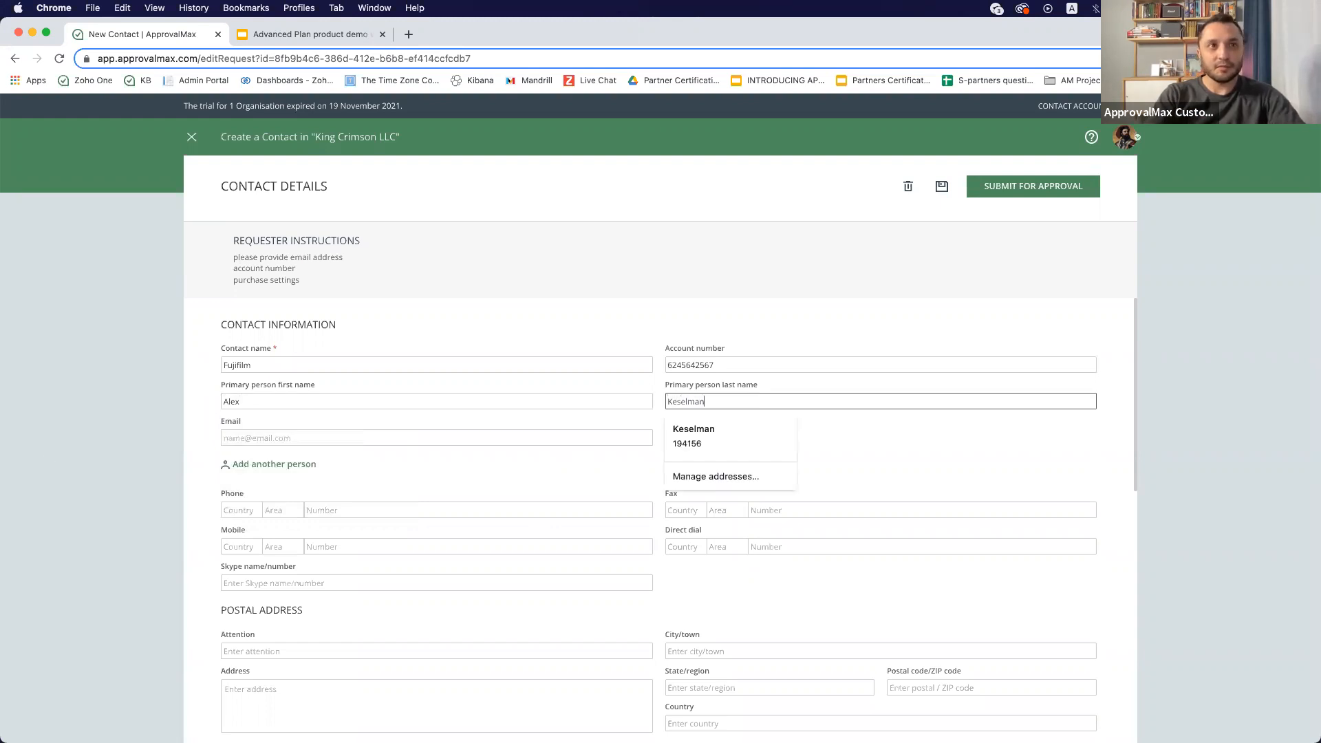
left_click(262, 438)
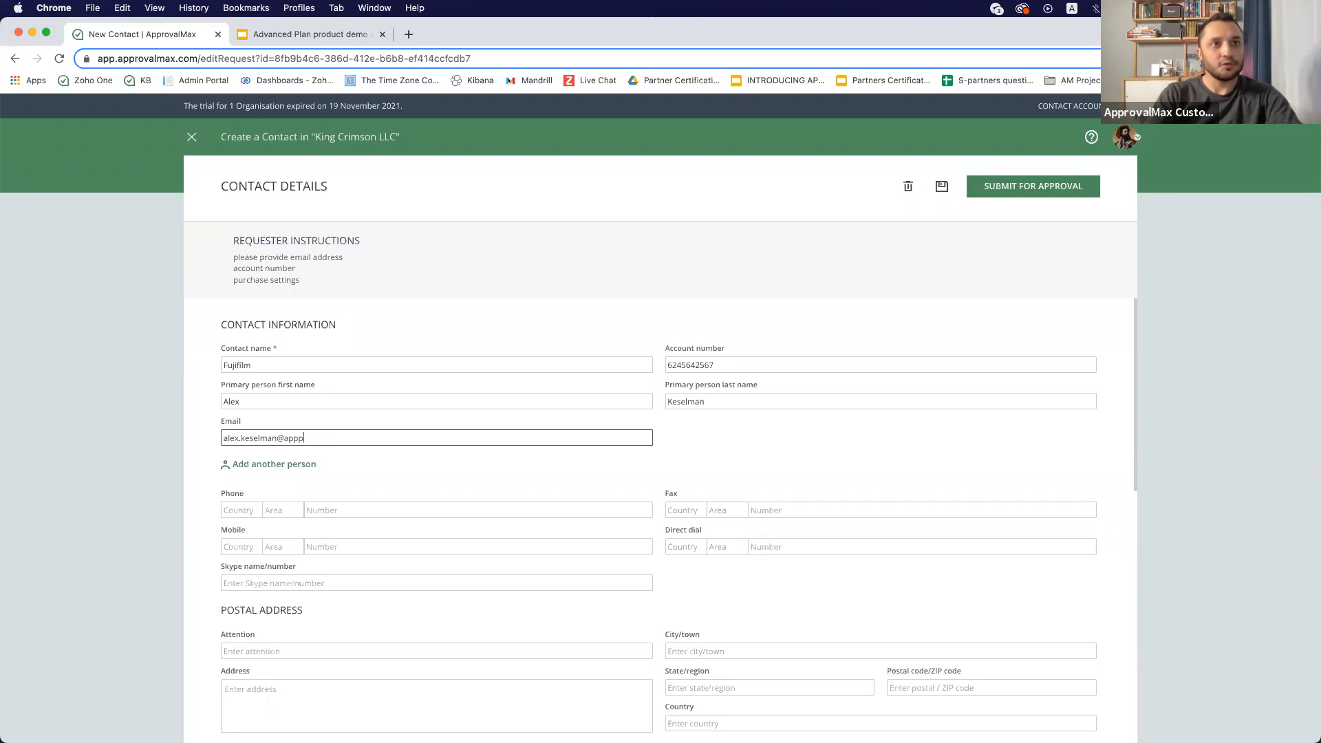
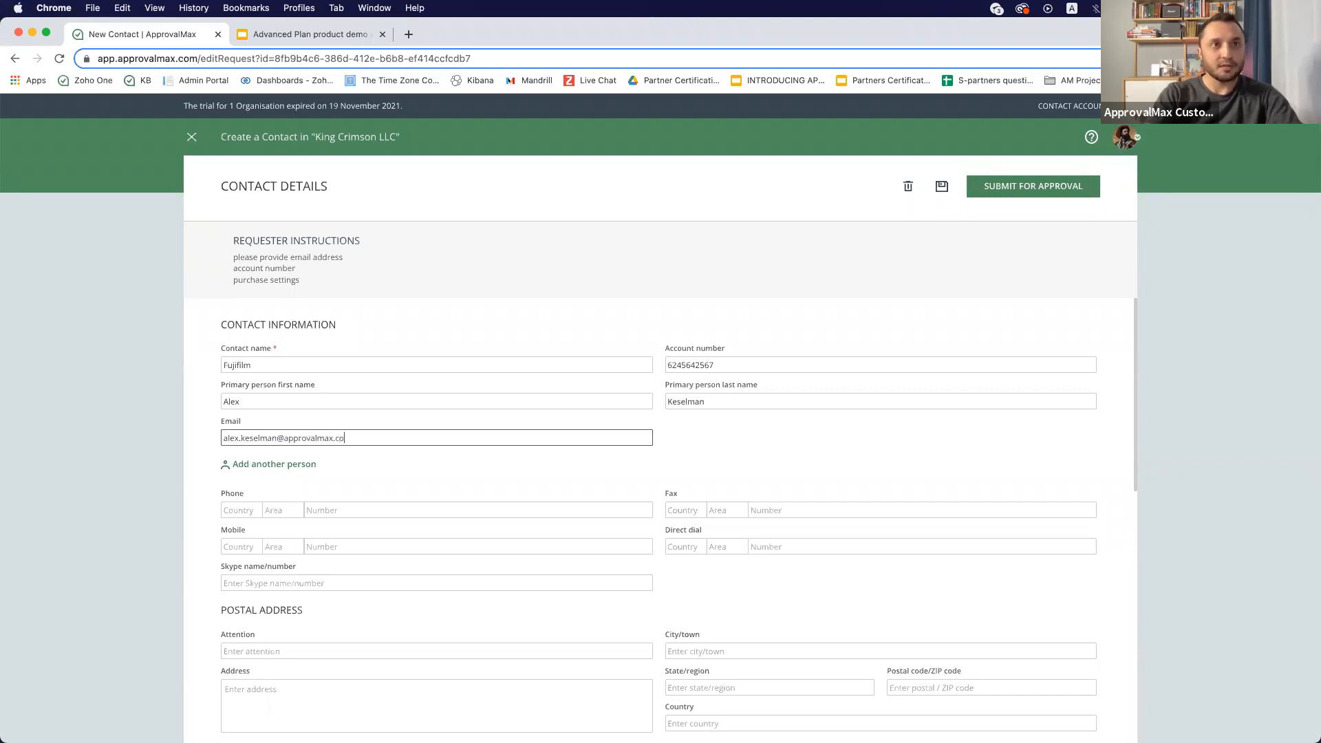
- Set the purchase default account to 429 - General Expenses and the purchase department to Product
scroll(539, 503, "down", 5)
scroll(663, 508, "down", 3)
left_click(722, 427)
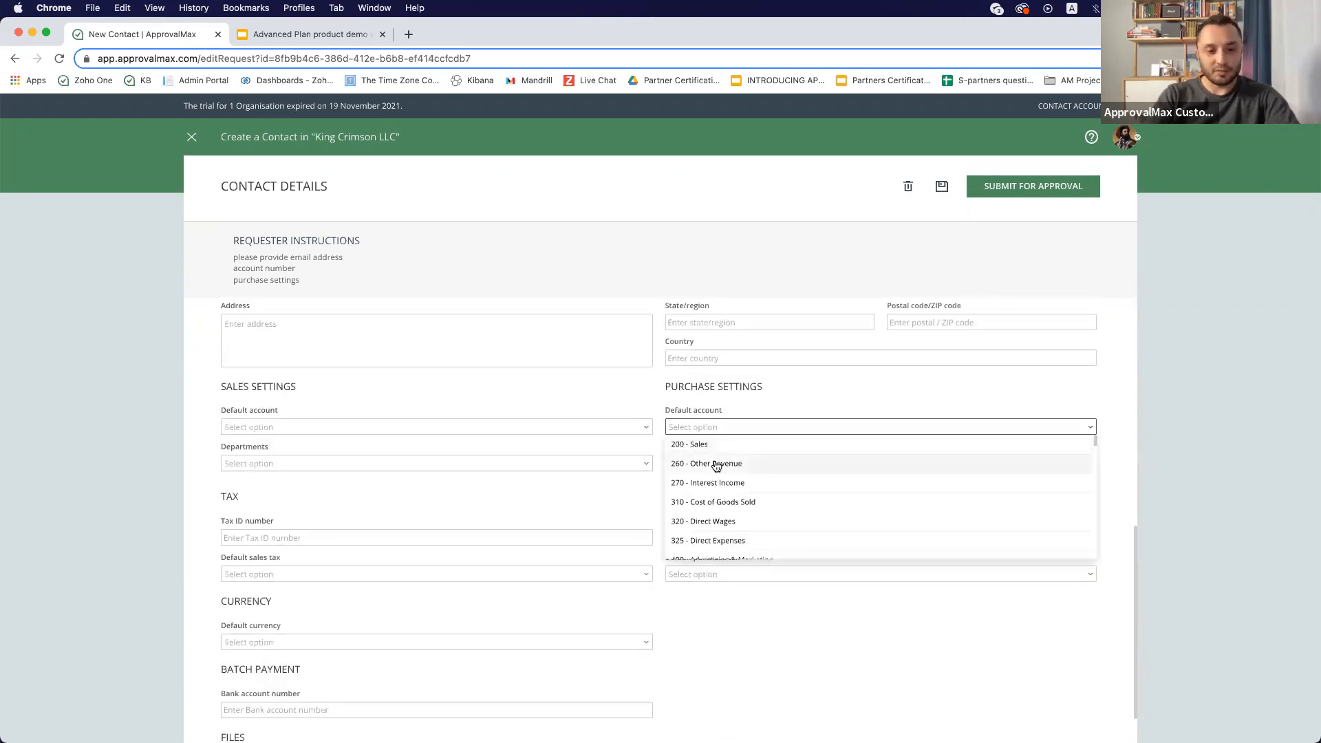
scroll(722, 489, "down", 6)
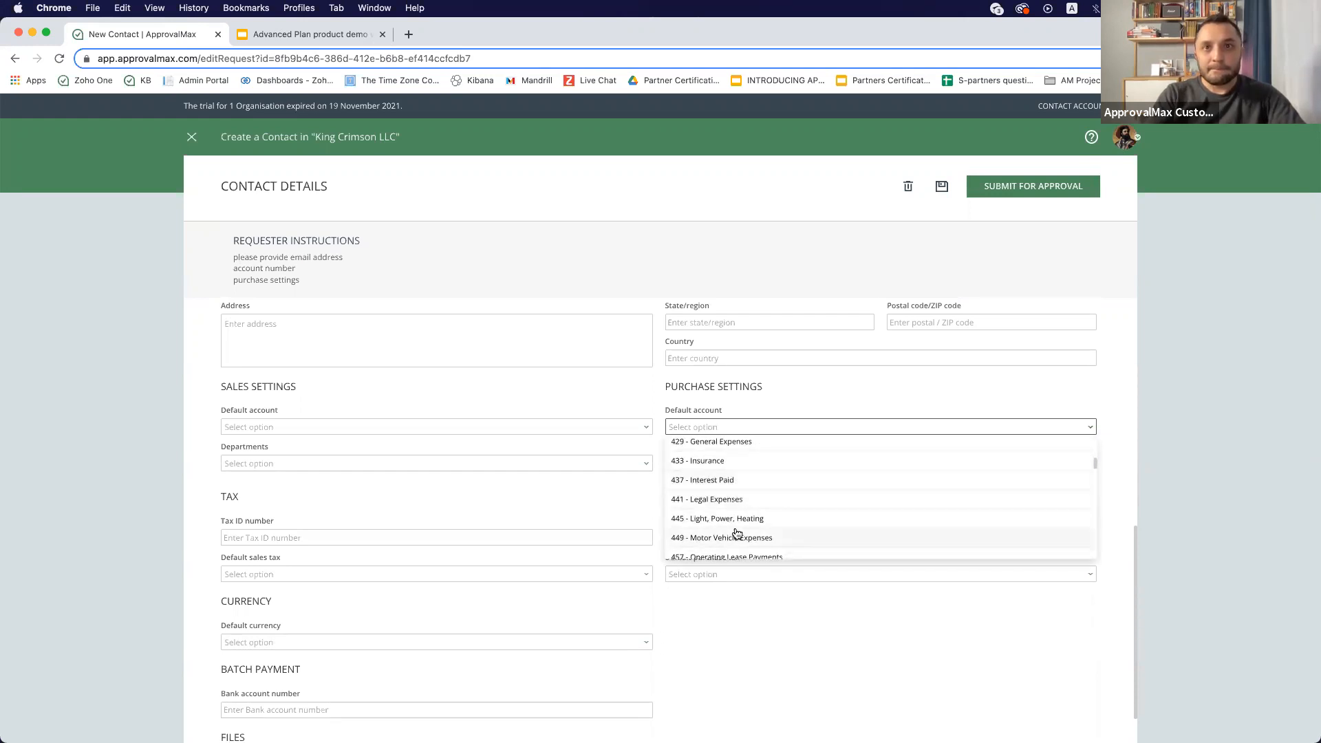
left_click(727, 444)
left_click(713, 464)
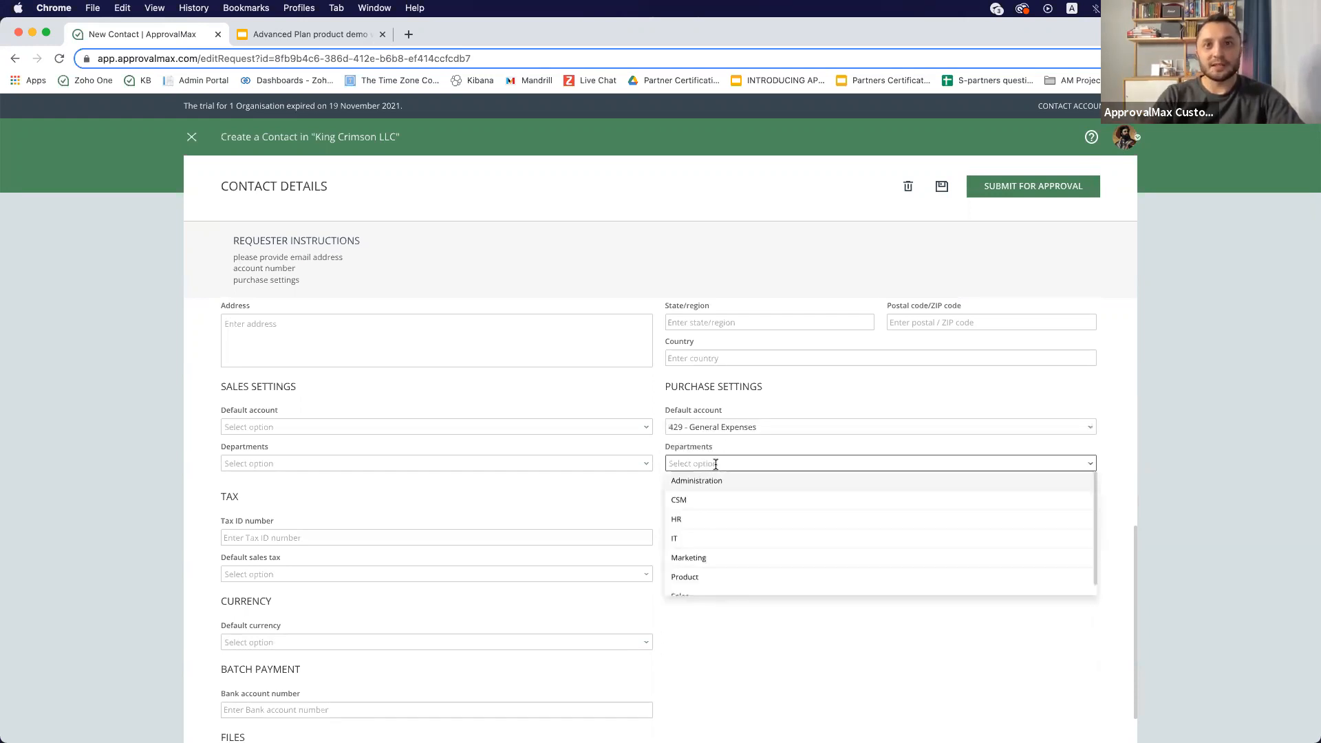
left_click(712, 565)
- Set the default currency to EUR Euro and enter the contact's bank account number
scroll(655, 647, "down", 2)
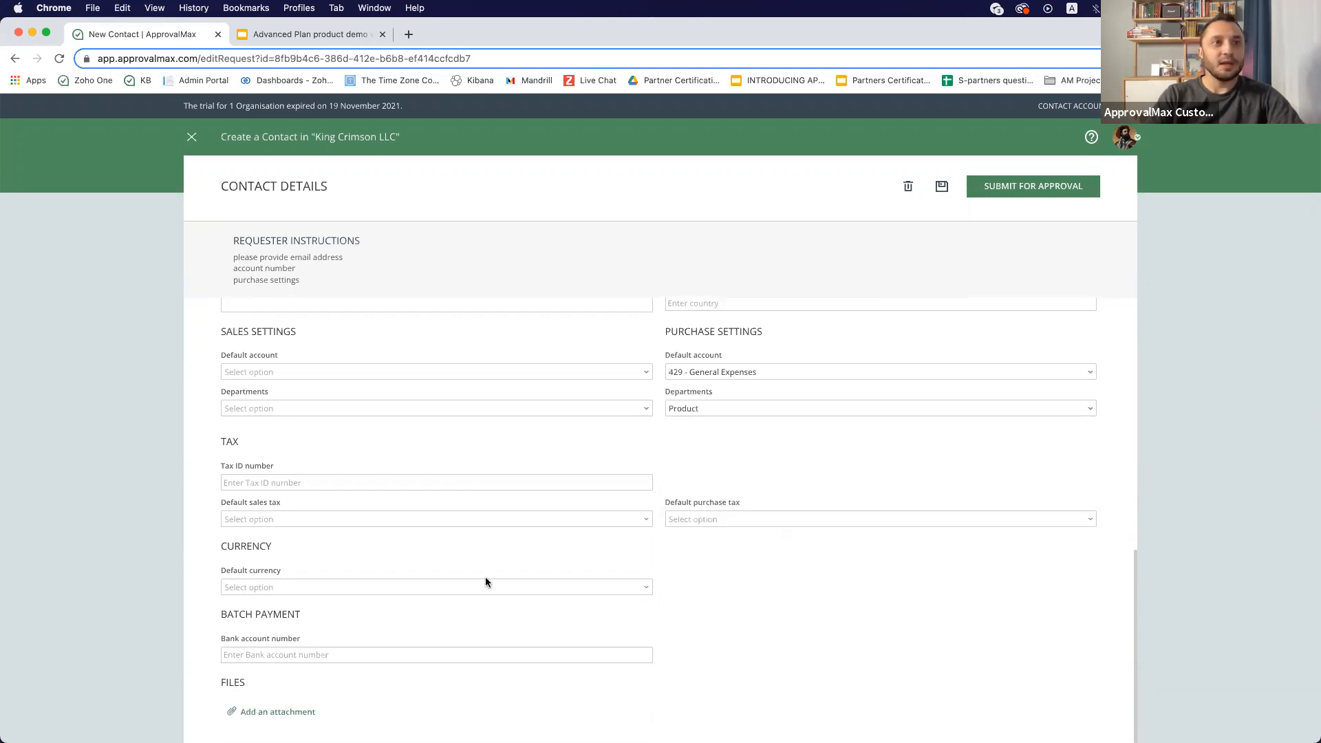
left_click(422, 587)
left_click(390, 622)
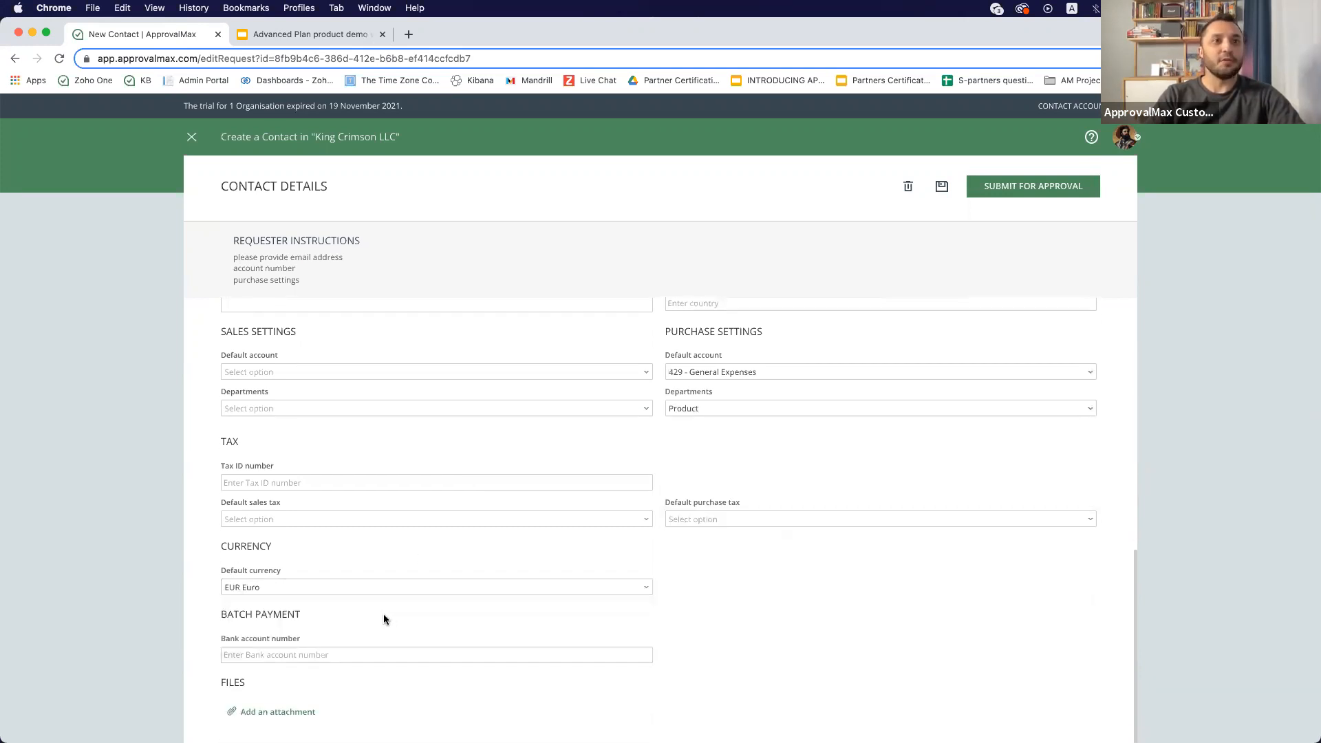
left_click(322, 650)
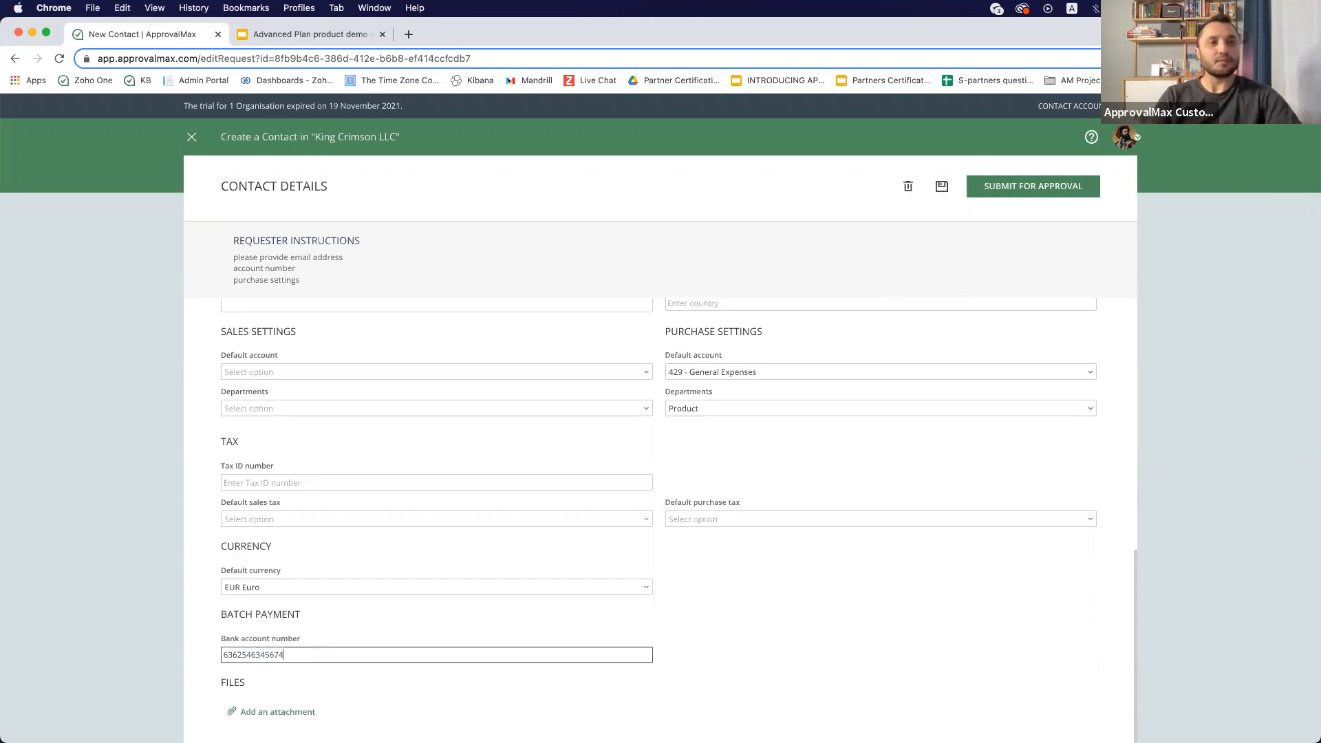
- Submit the contact request for approval
left_click(832, 589)
scroll(708, 415, "up", 6)
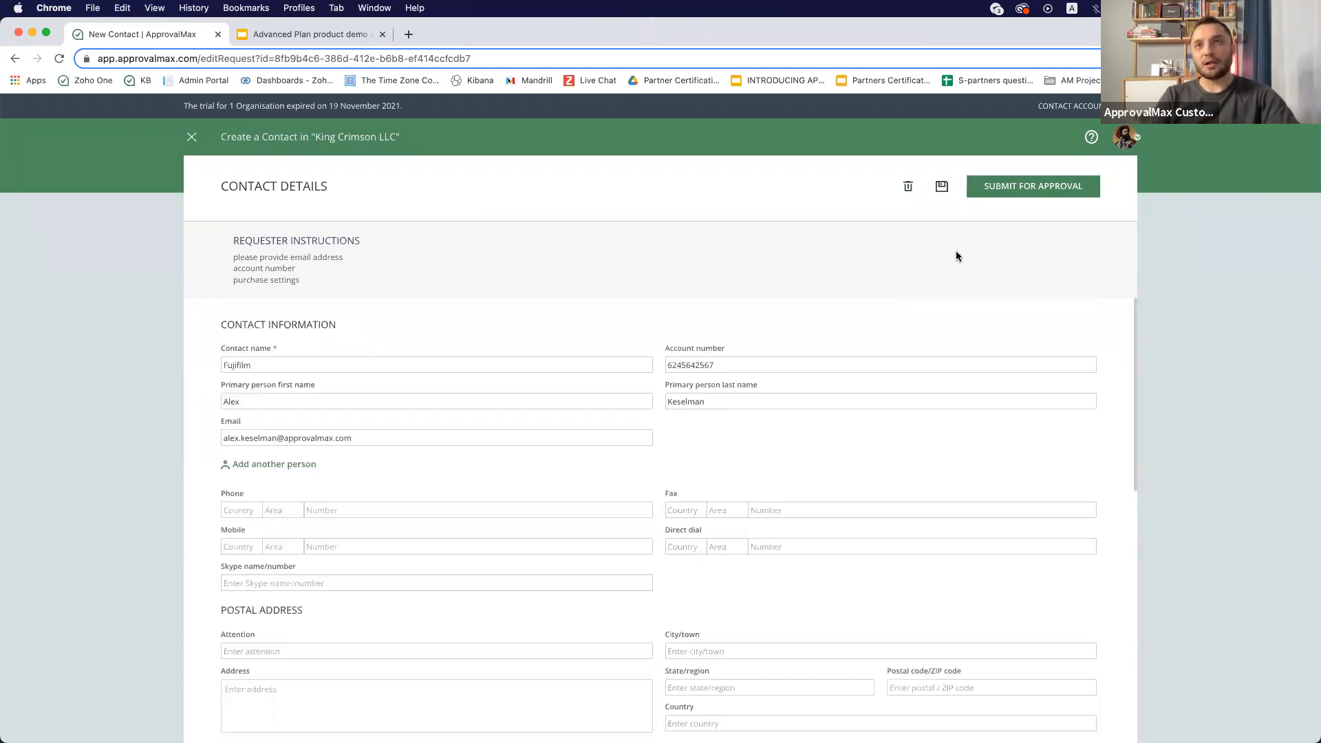
left_click(1005, 189)
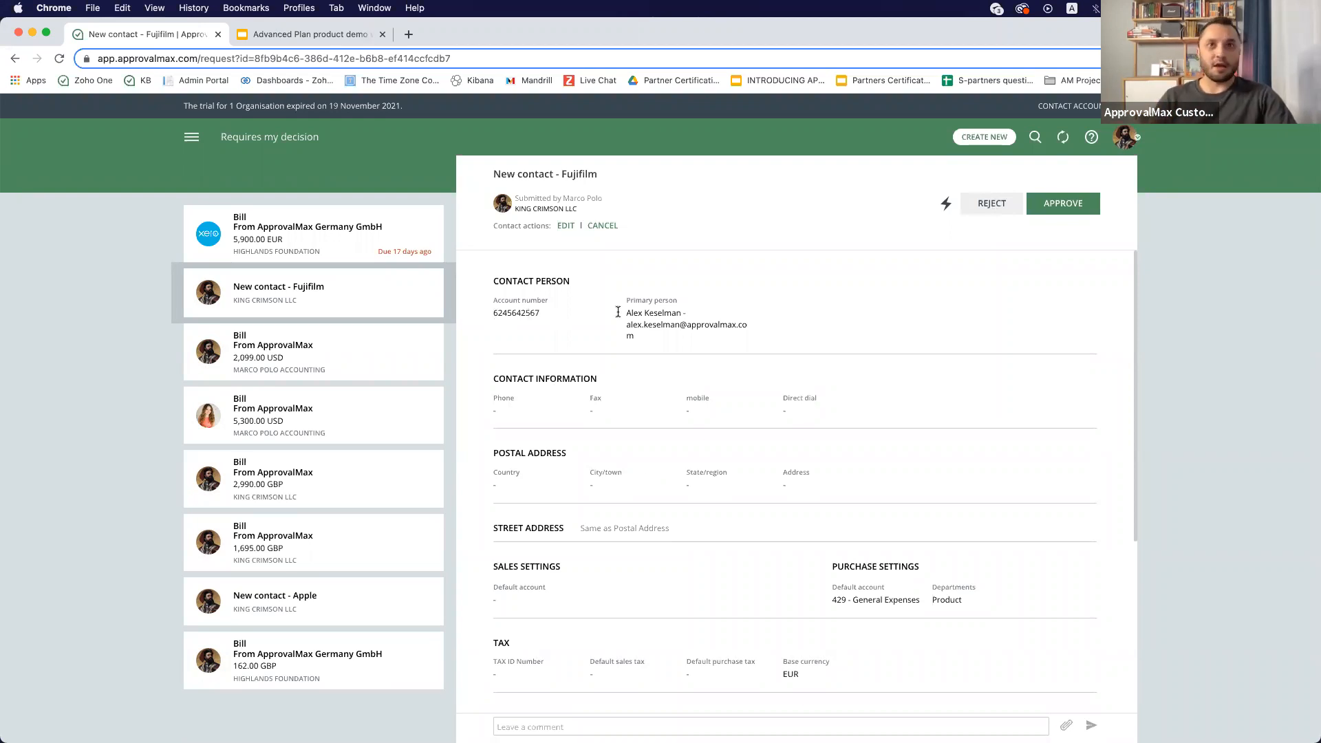
- Check the request's approval workflow steps, then approve the Fujifilm contact request
scroll(658, 331, "down", 1)
scroll(976, 405, "down", 5)
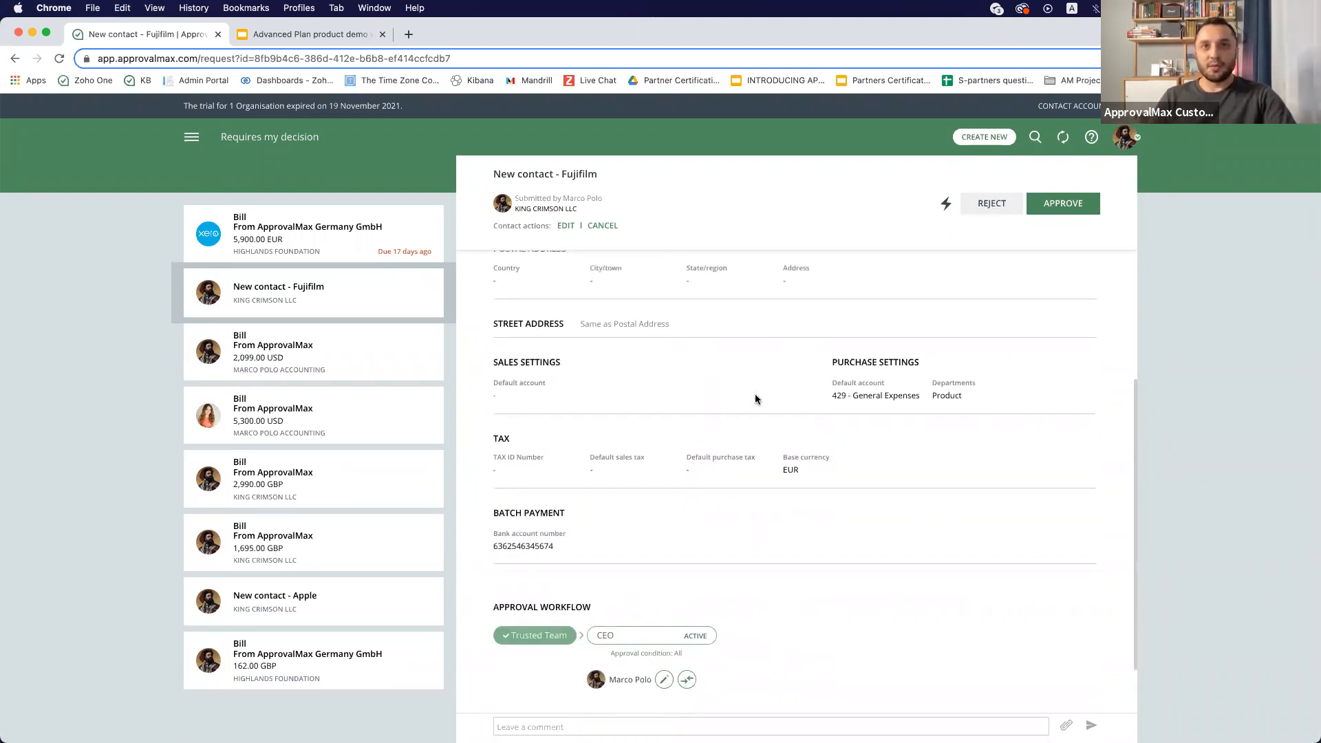
scroll(550, 551, "down", 2)
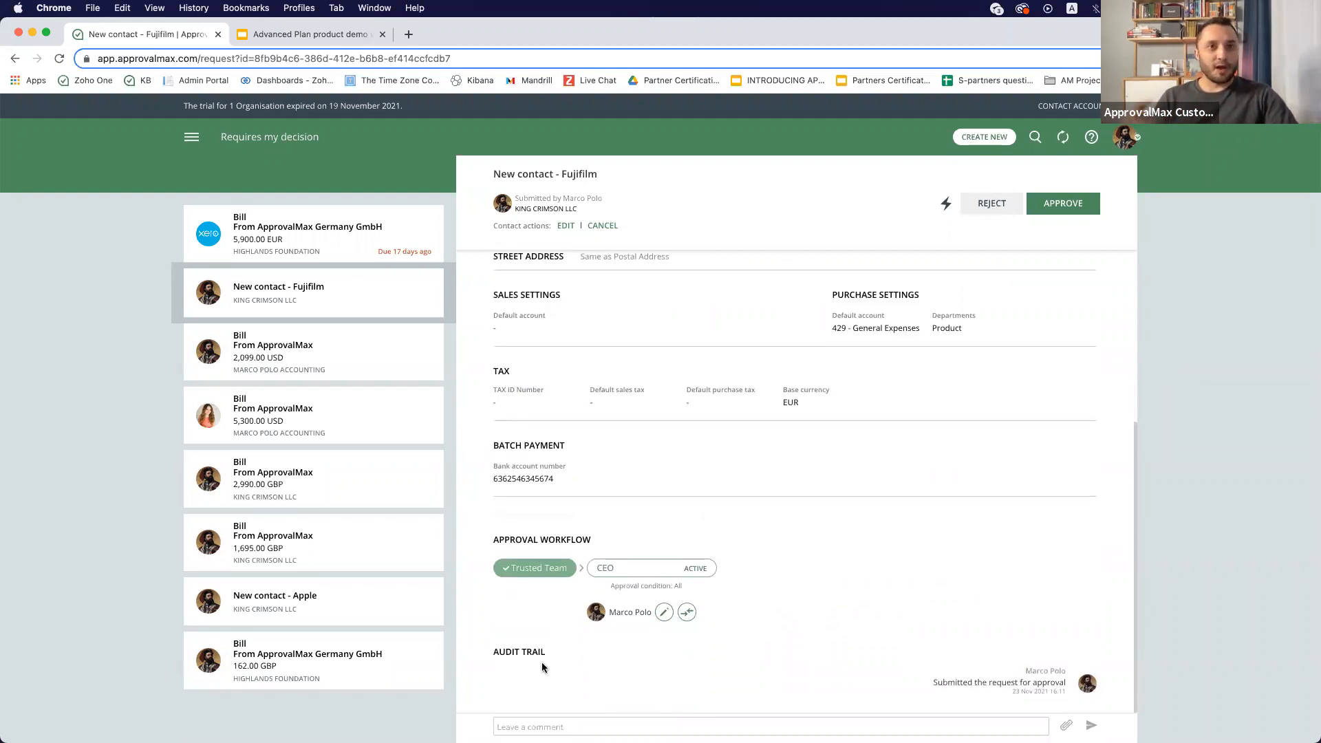
left_click(521, 575)
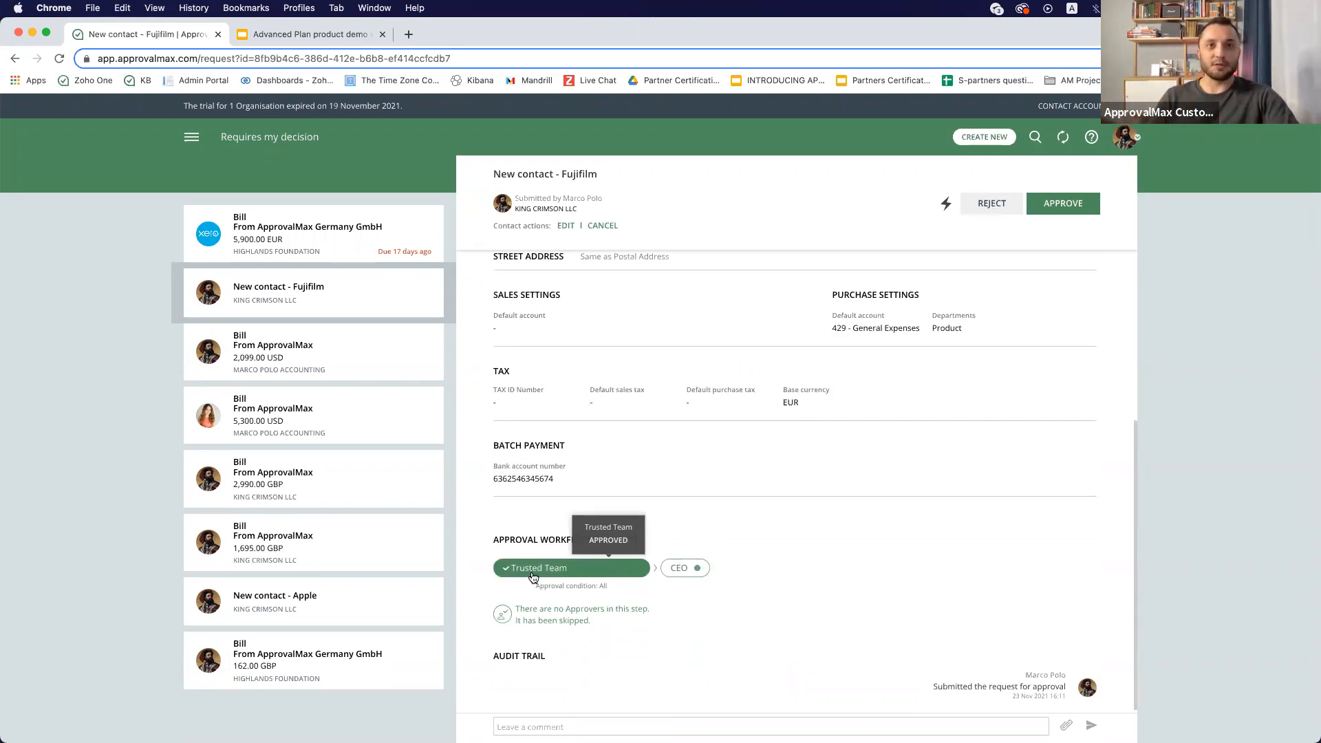
left_click(690, 569)
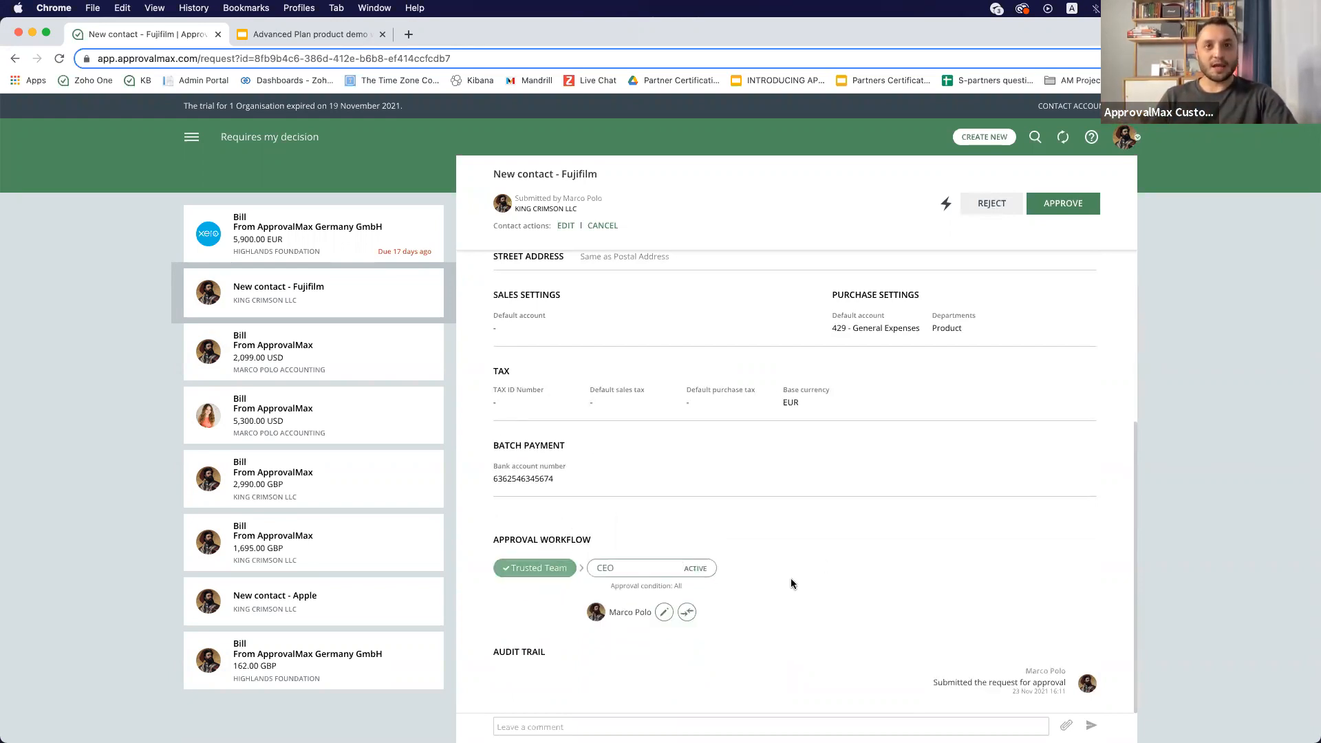
scroll(791, 579, "up", 4)
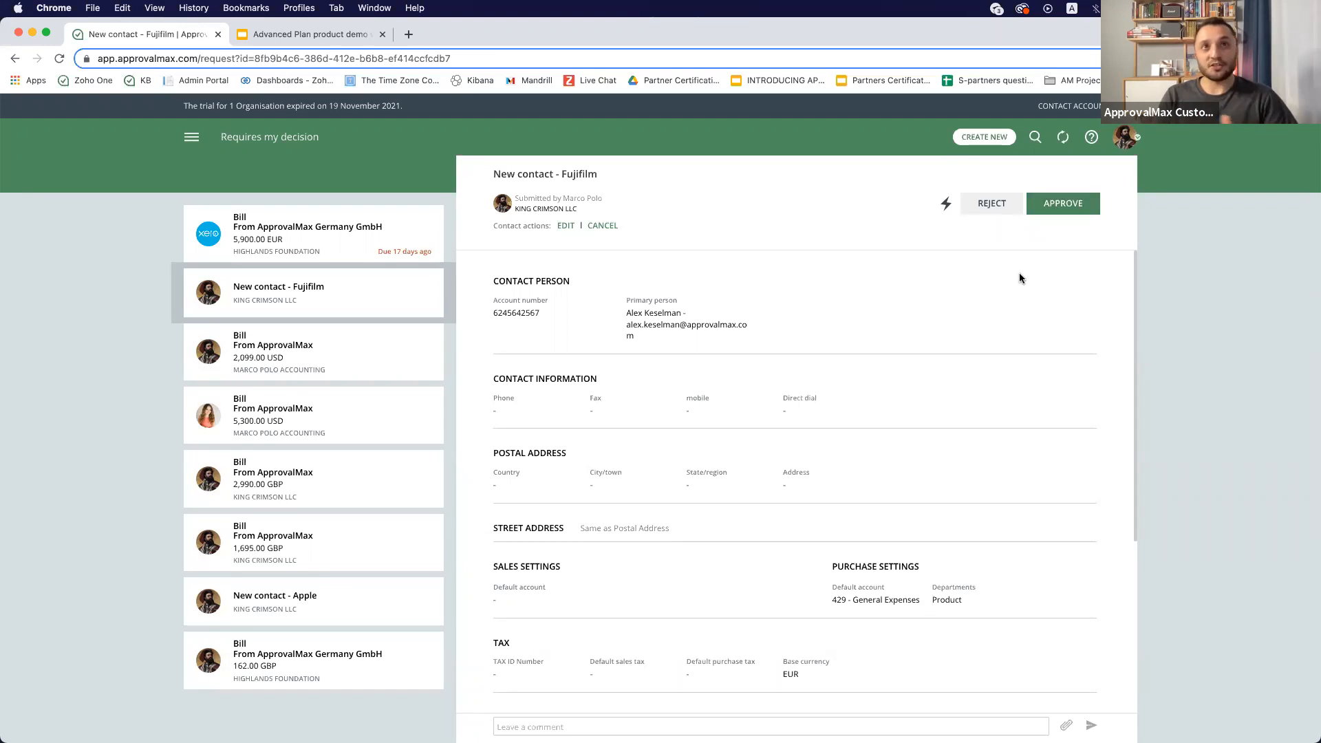
left_click(1035, 207)
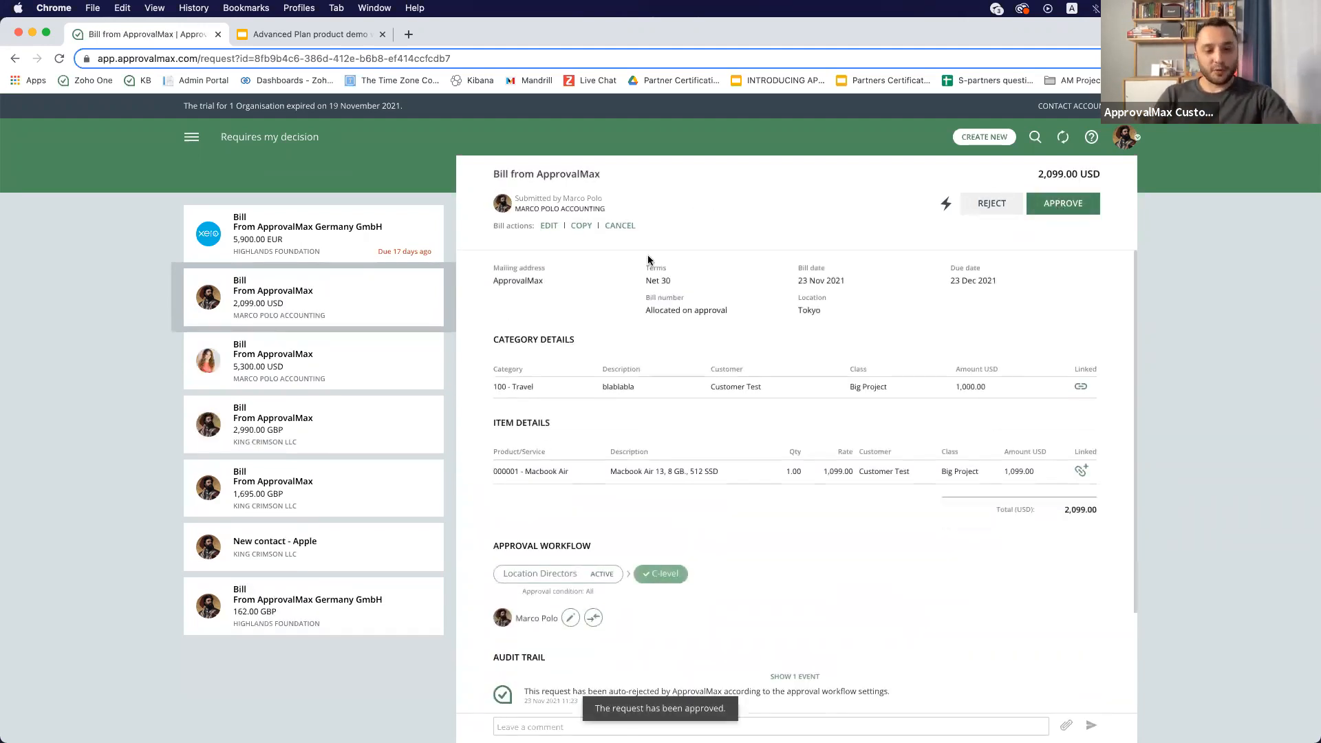
- Open Xero in a new tab and go to the list of all contacts
key("super+t")
type("a")
key("BackSpace")
key("BackSpace")
type("xer")
key("Return")
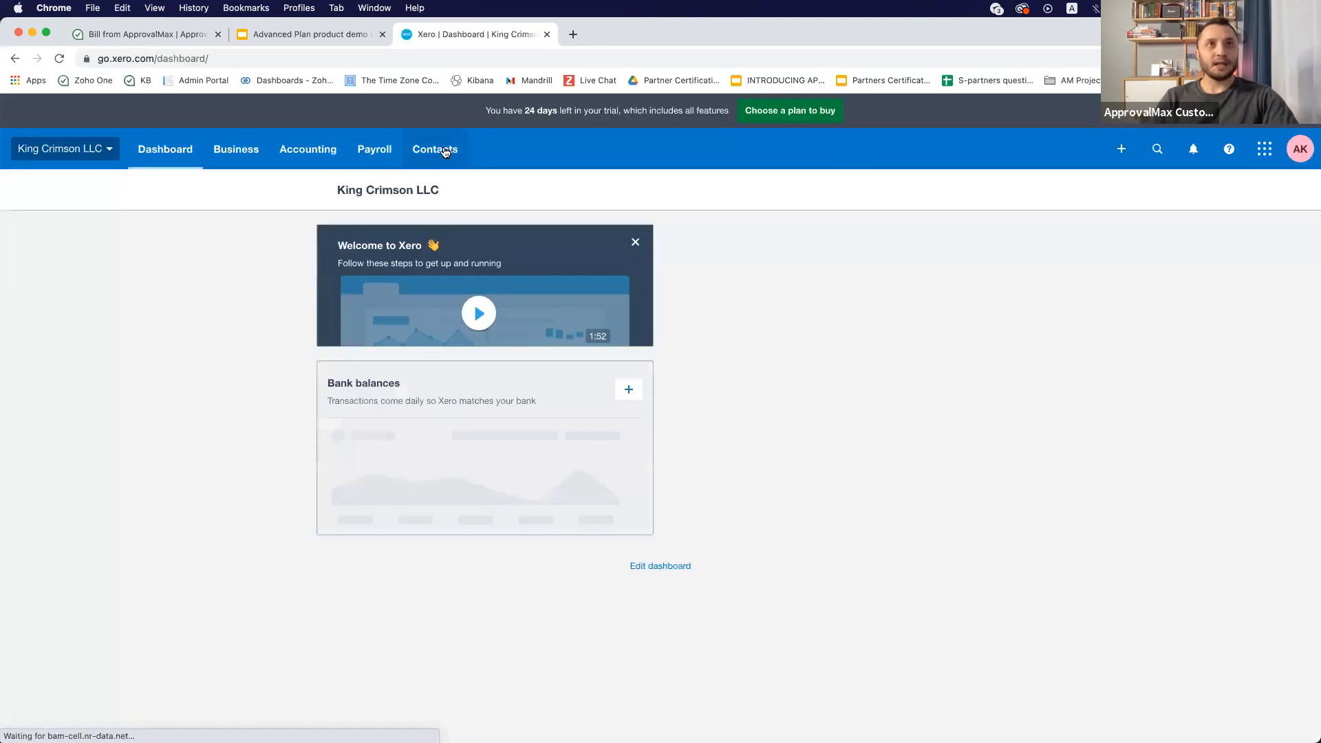
left_click(445, 151)
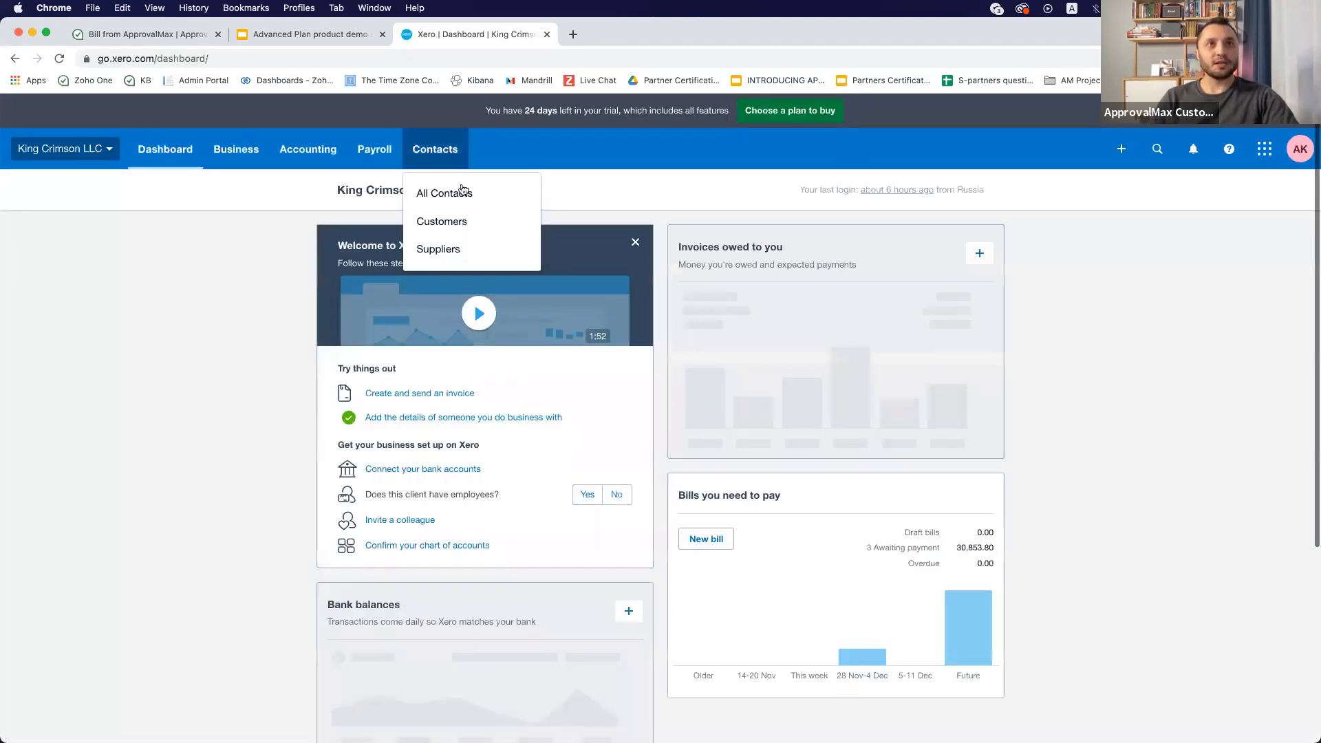
left_click(430, 191)
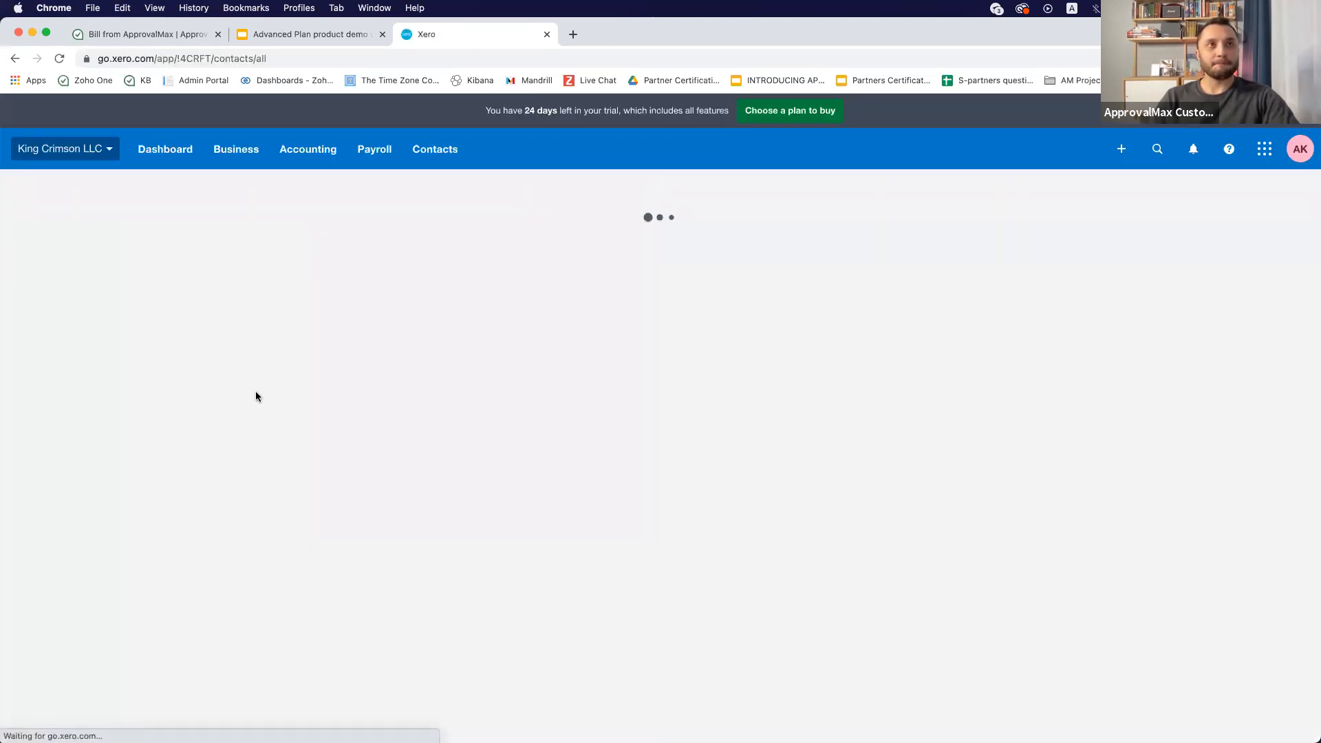
- Open the Fujifilm contact in Xero and review its details and activity
scroll(317, 429, "down", 5)
scroll(316, 429, "down", 5)
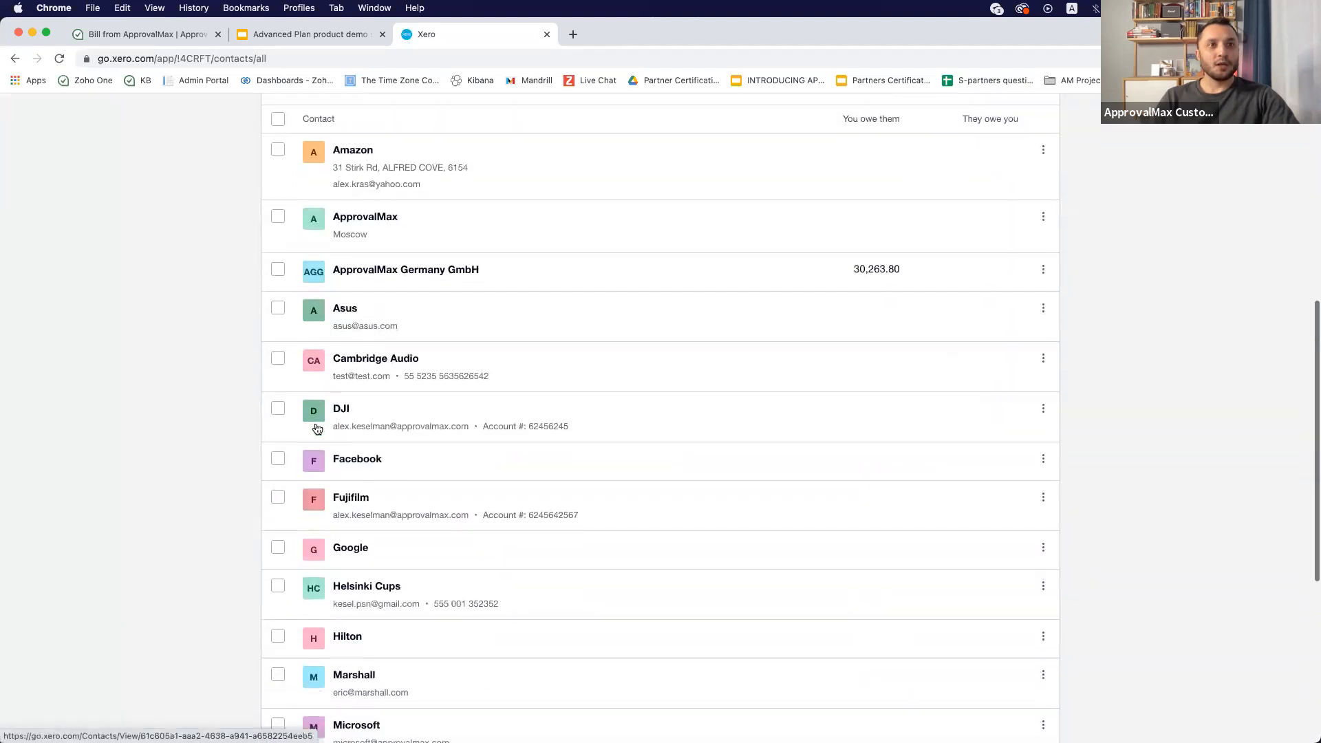
left_click(704, 415)
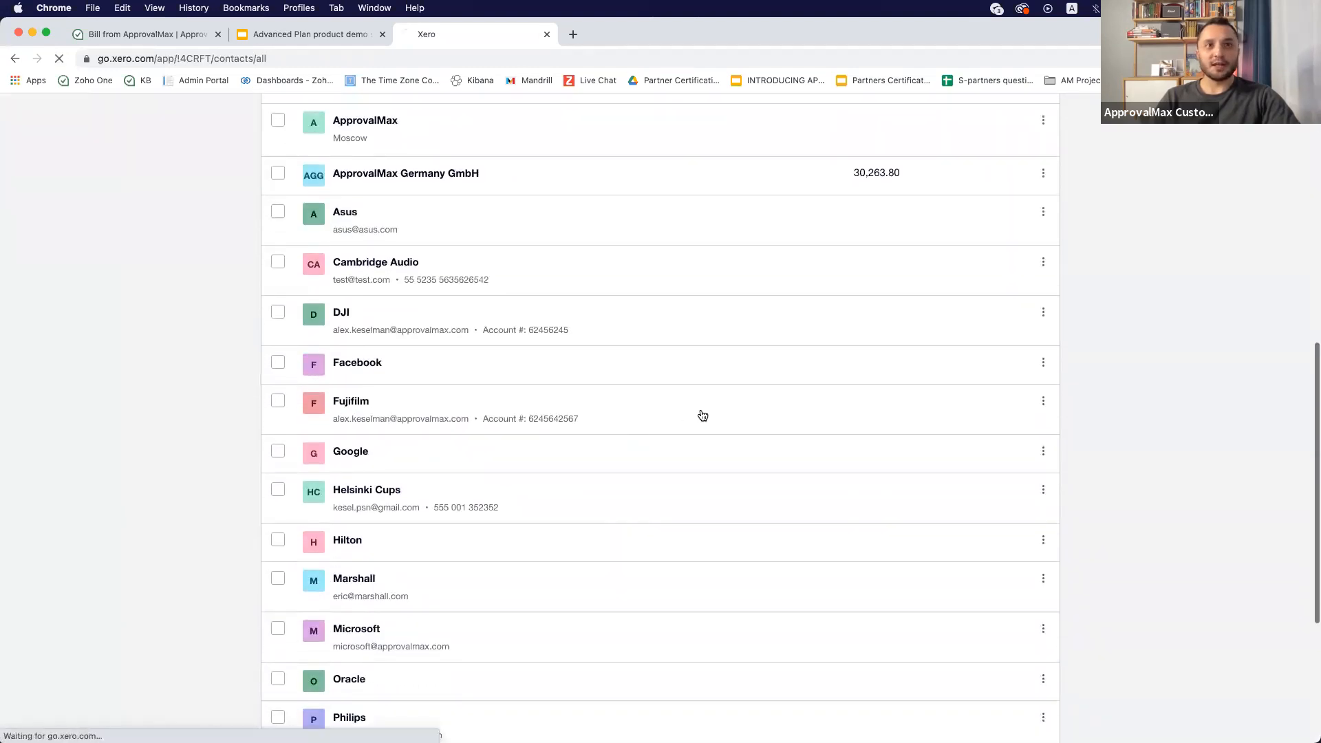
scroll(423, 463, "down", 3)
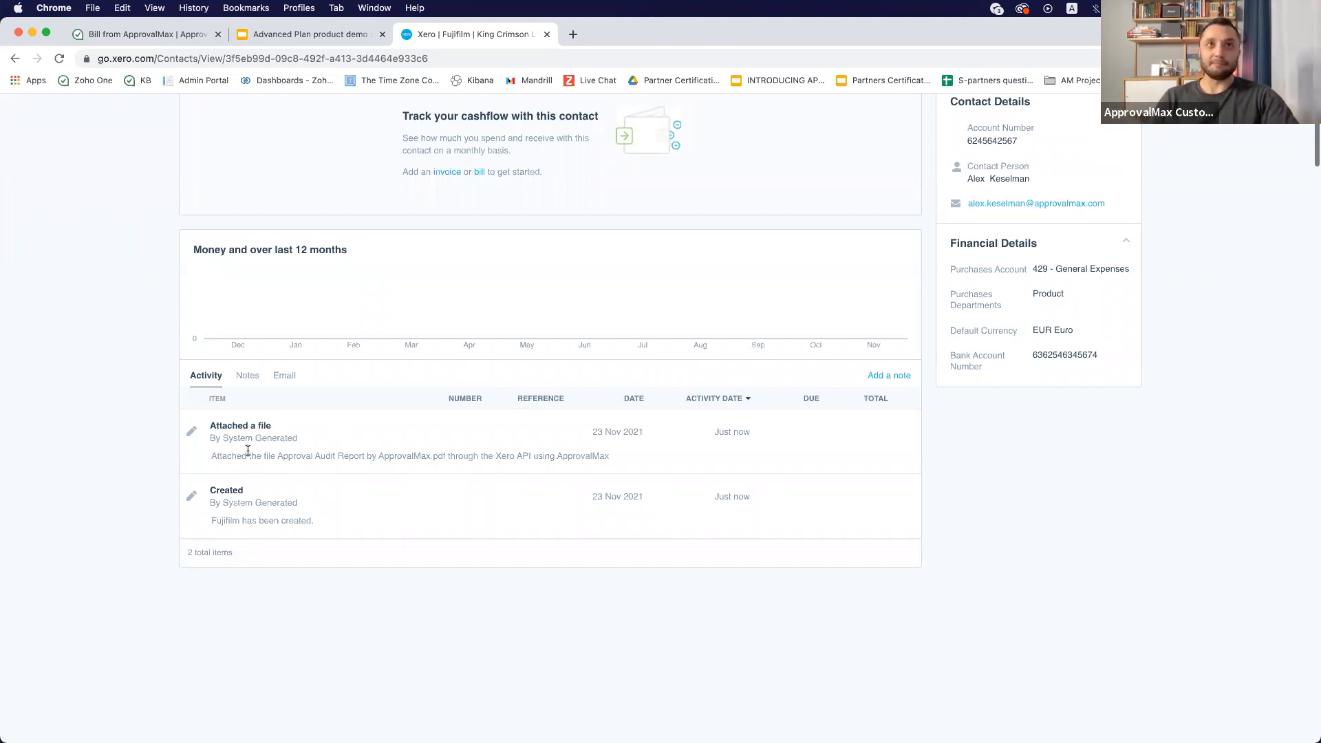
scroll(247, 451, "up", 3)
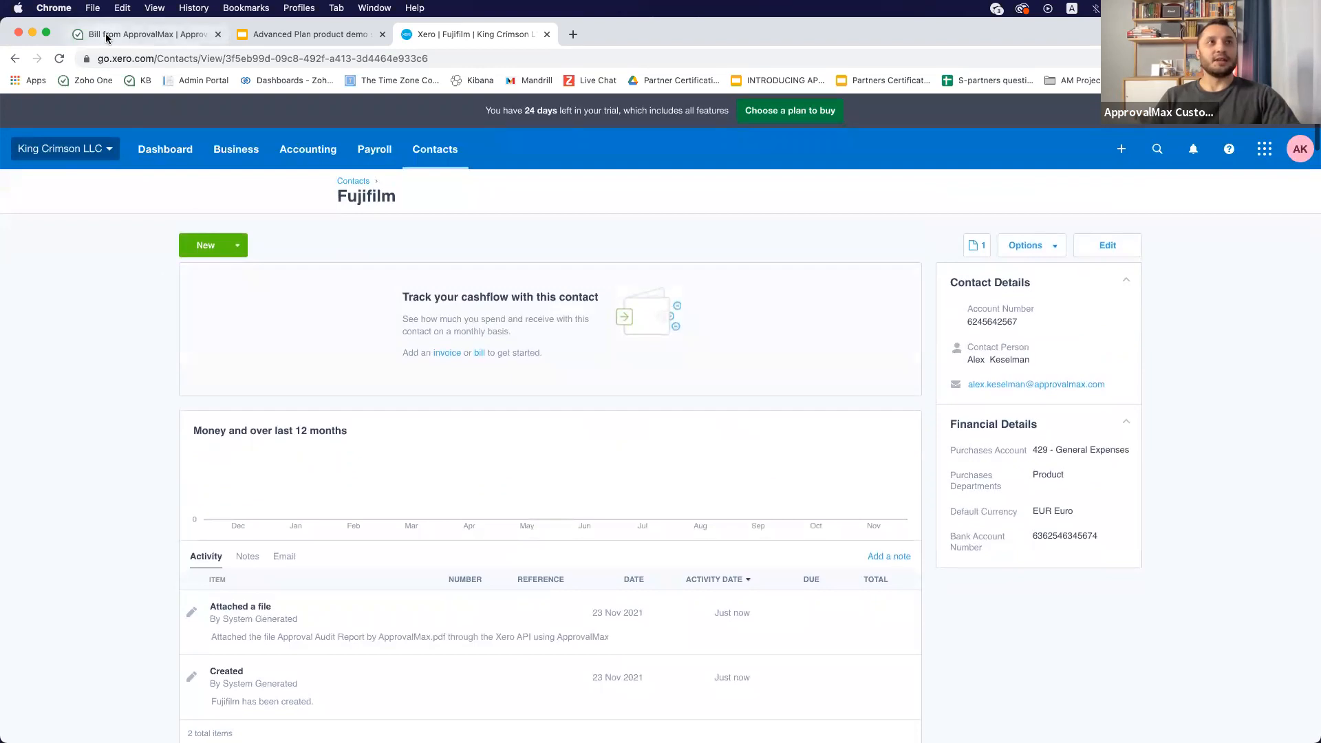
- Return to ApprovalMax and open the Bill Creation, Review and Approval workflow
left_click(105, 33)
left_click(192, 137)
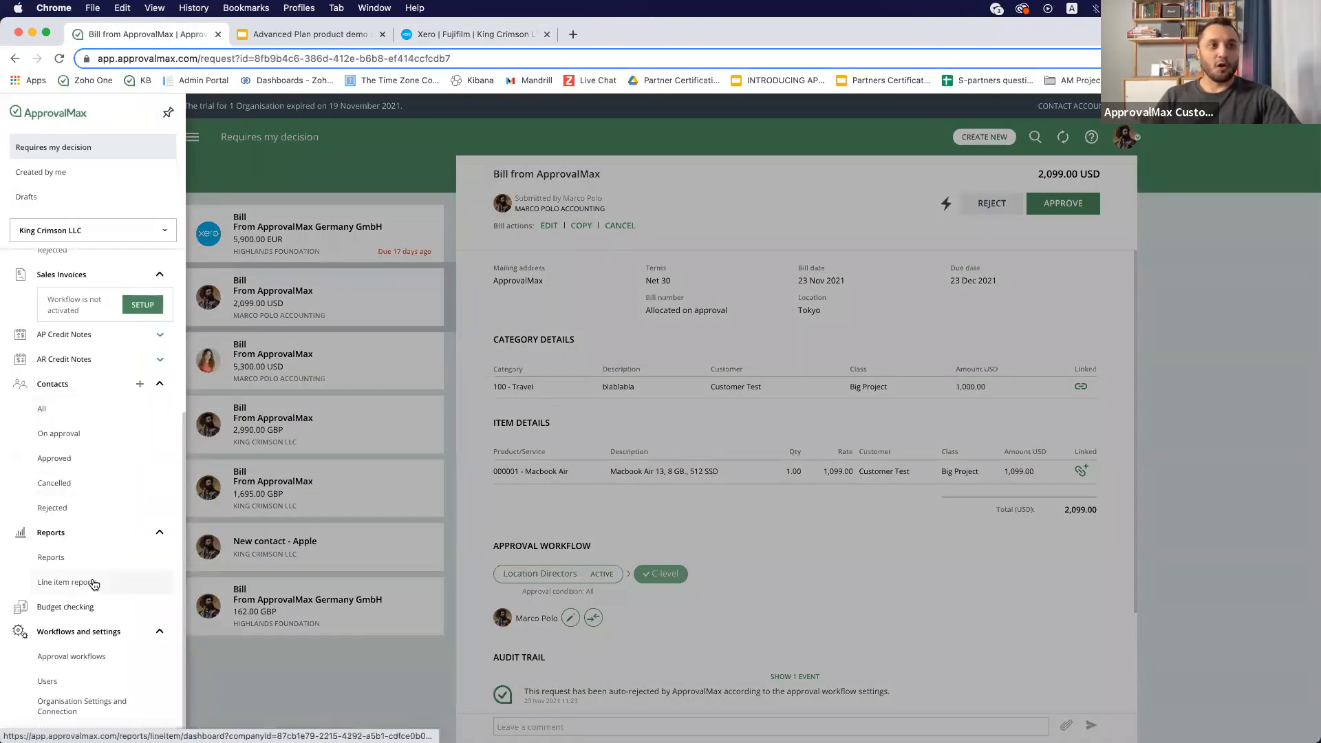
left_click(70, 656)
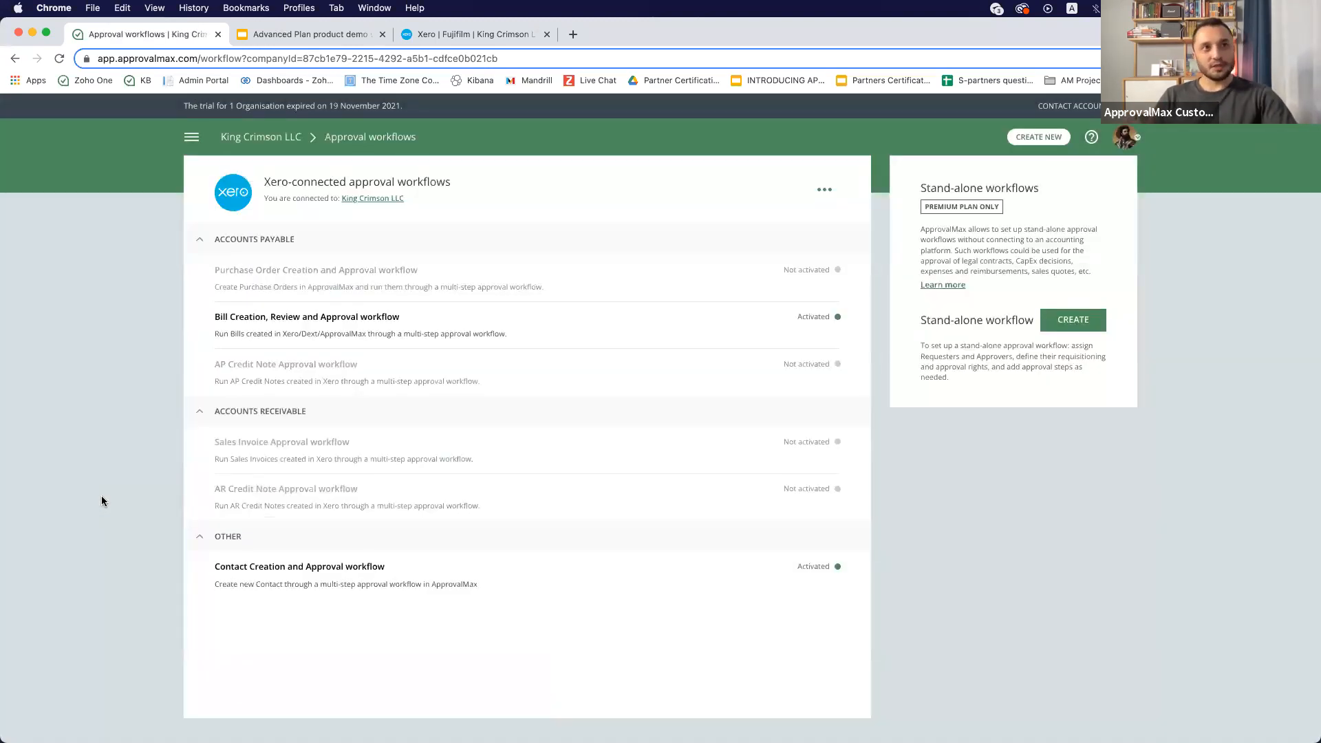
left_click(360, 328)
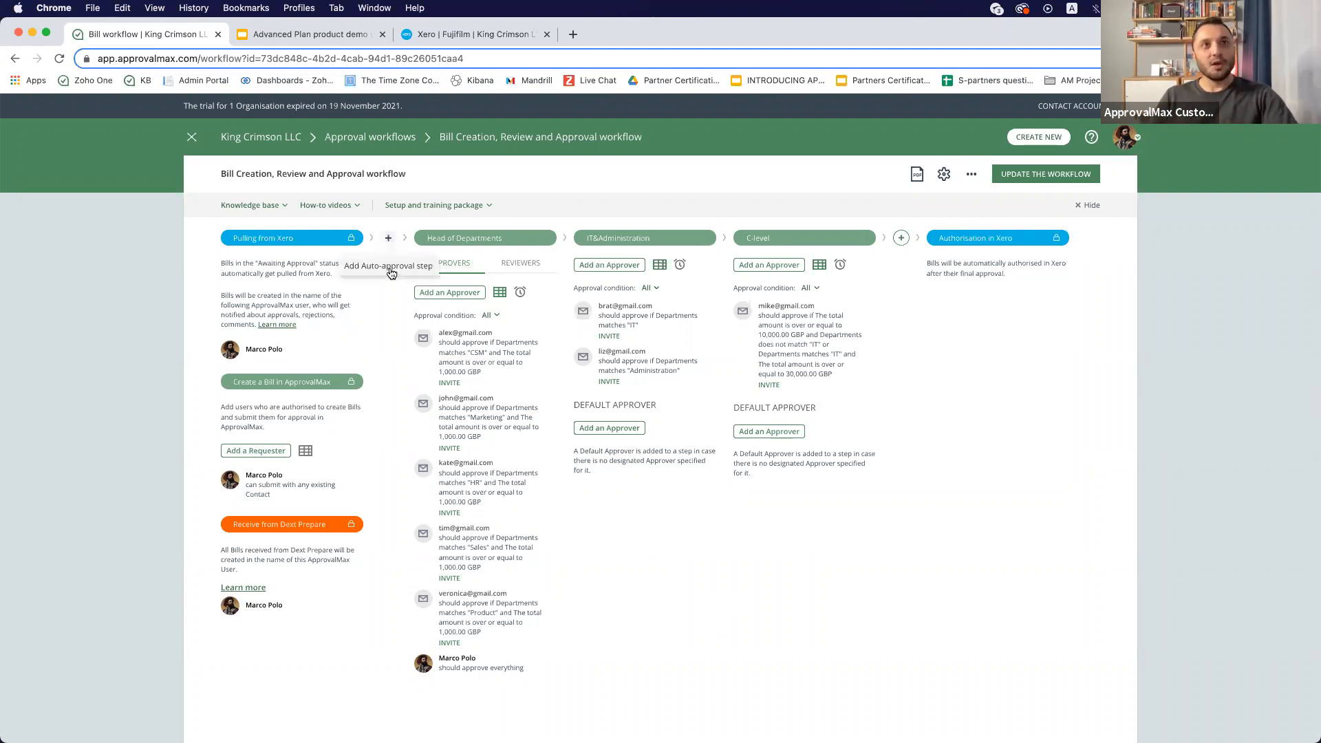
- Add and enable an auto-approval step in the Bill workflow, then open its auto-approval settings
left_click(388, 237)
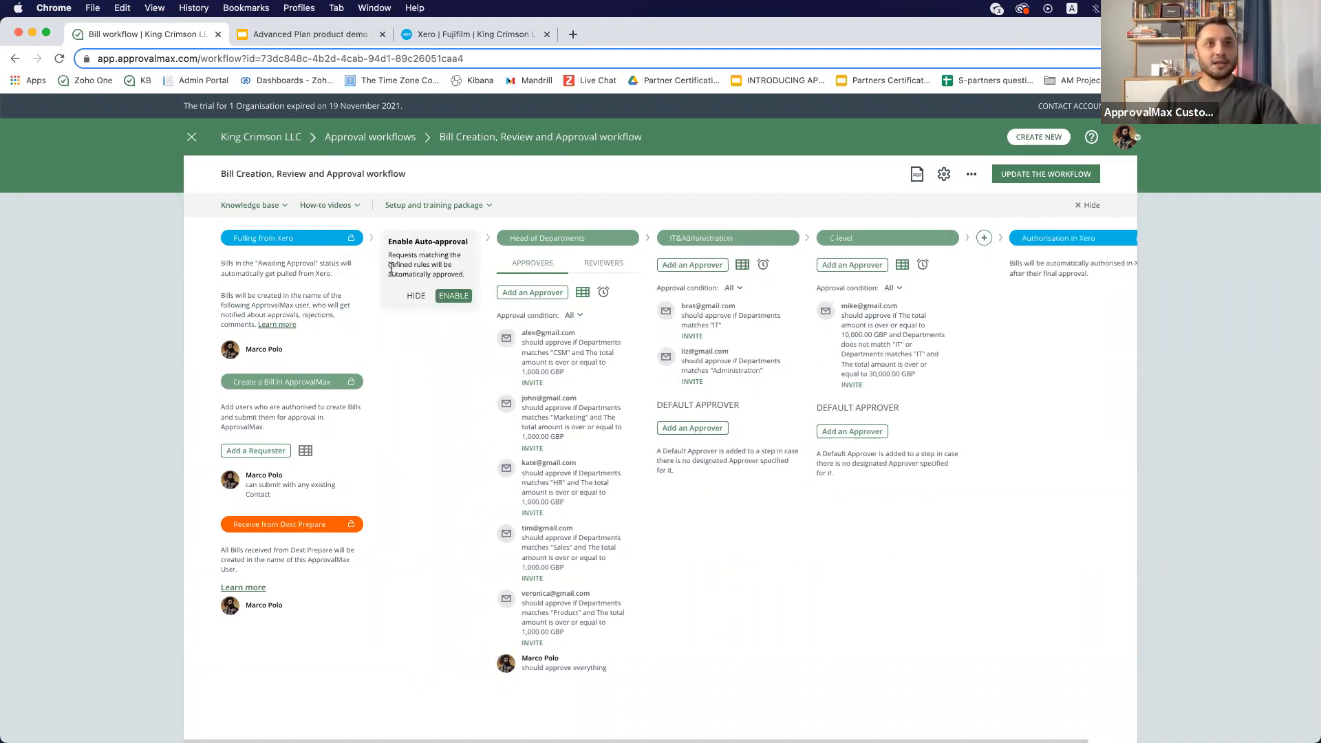
left_click(452, 292)
left_click(445, 260)
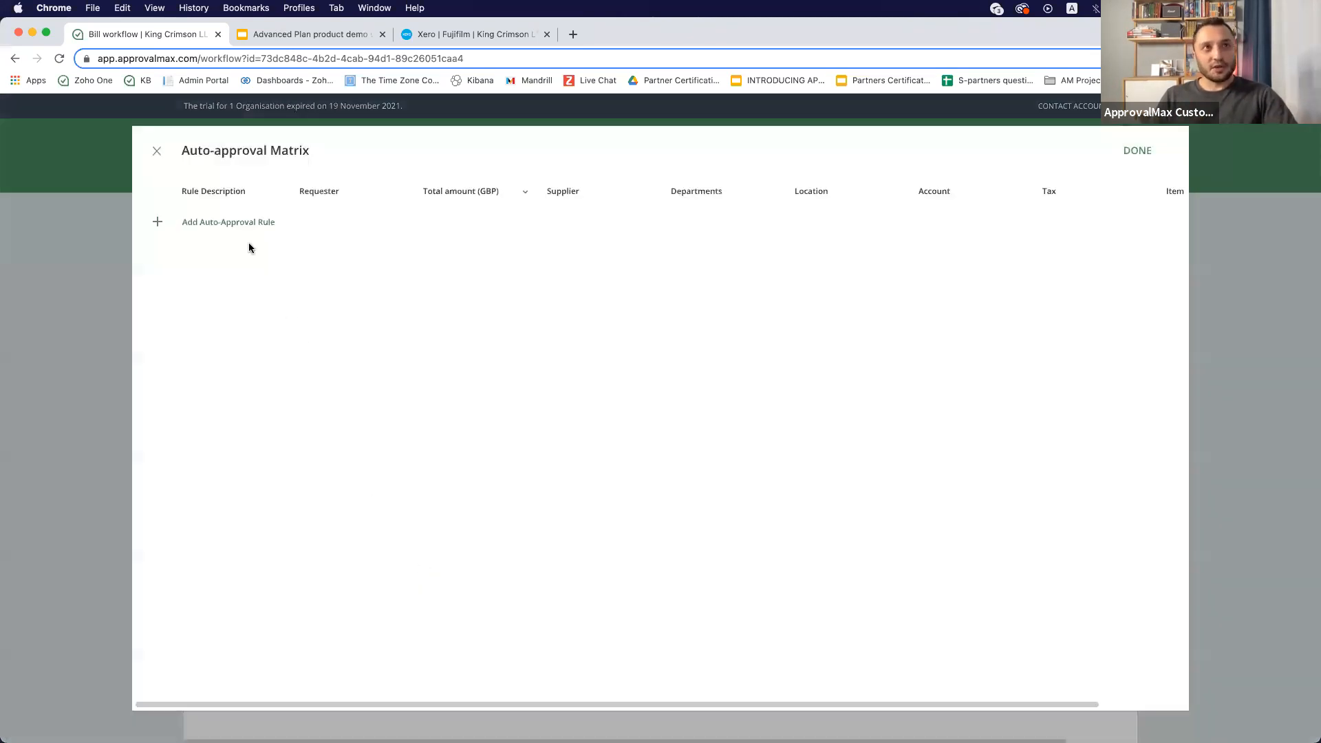
- Add an auto-approval rule named Utility Bills
left_click(235, 223)
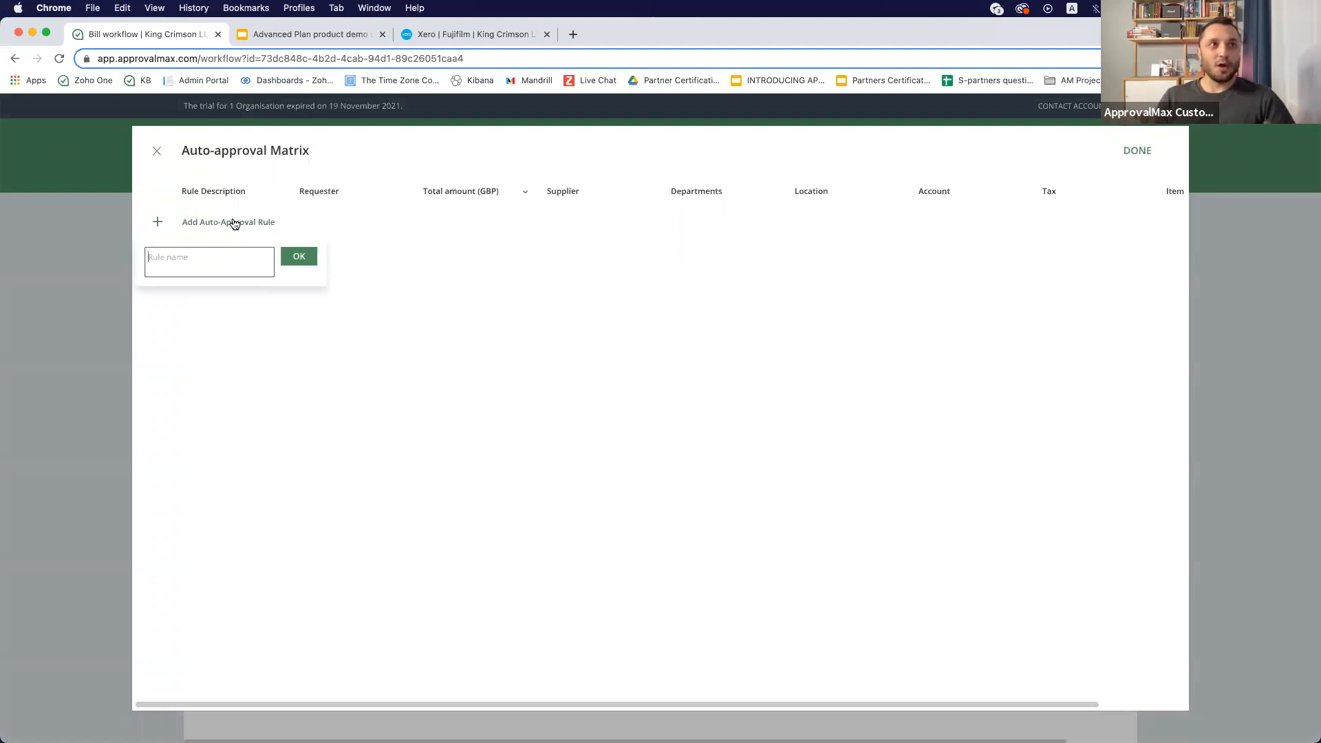
type("Ut")
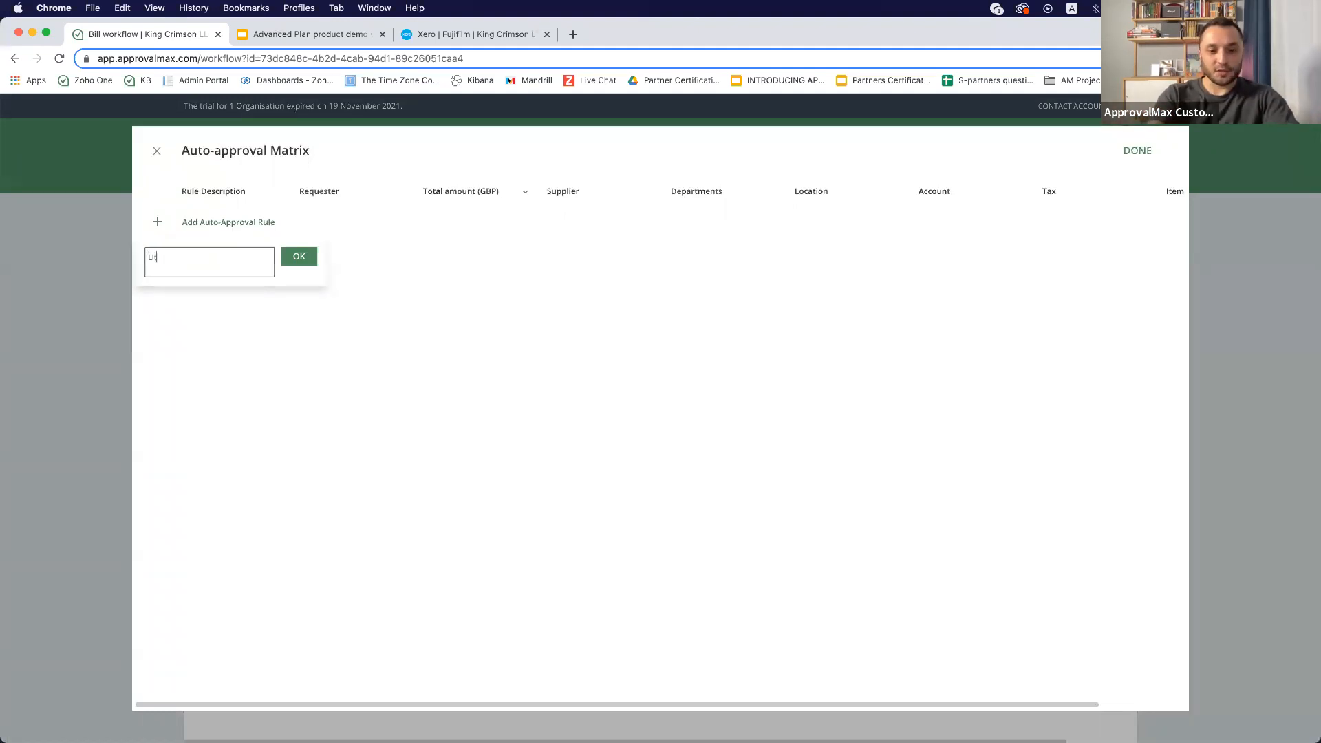
type("ility Bills")
left_click(294, 251)
- Set the Utility Bills rule's total amount condition to under 1000 GBP
left_click(454, 220)
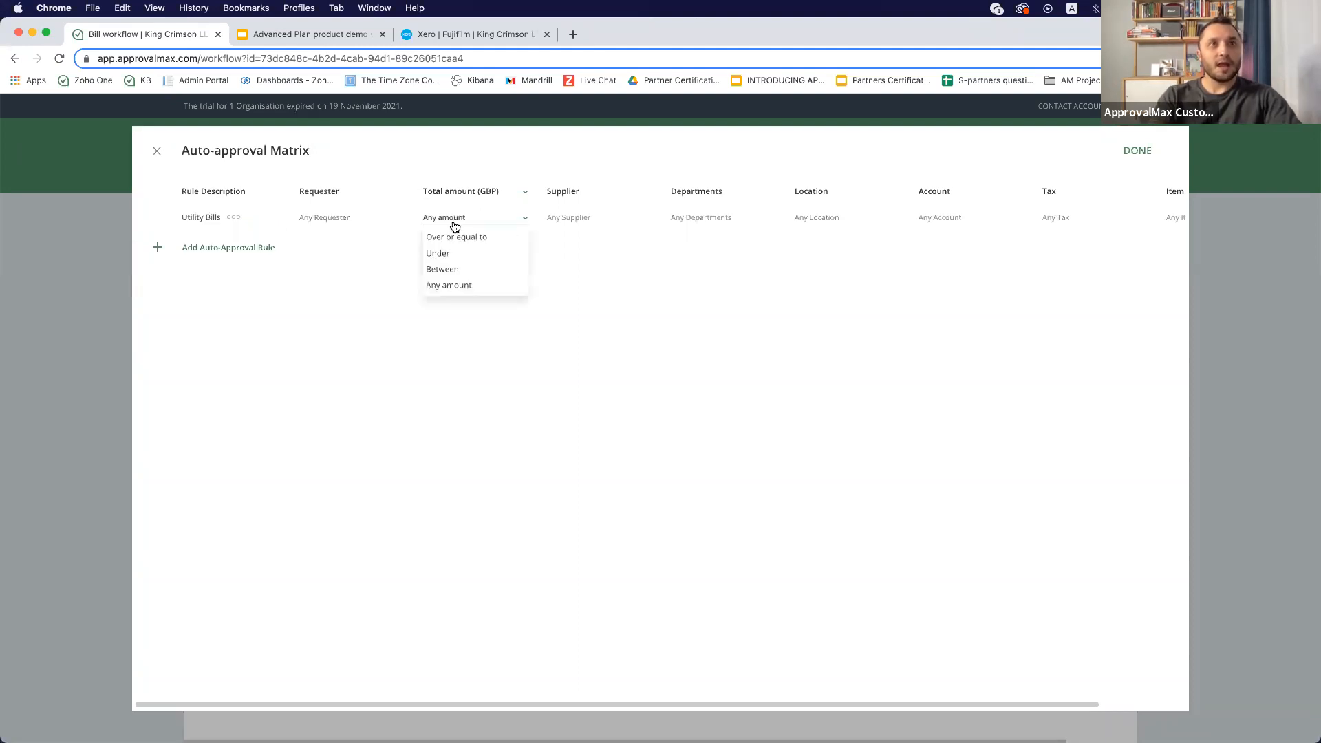
left_click(459, 254)
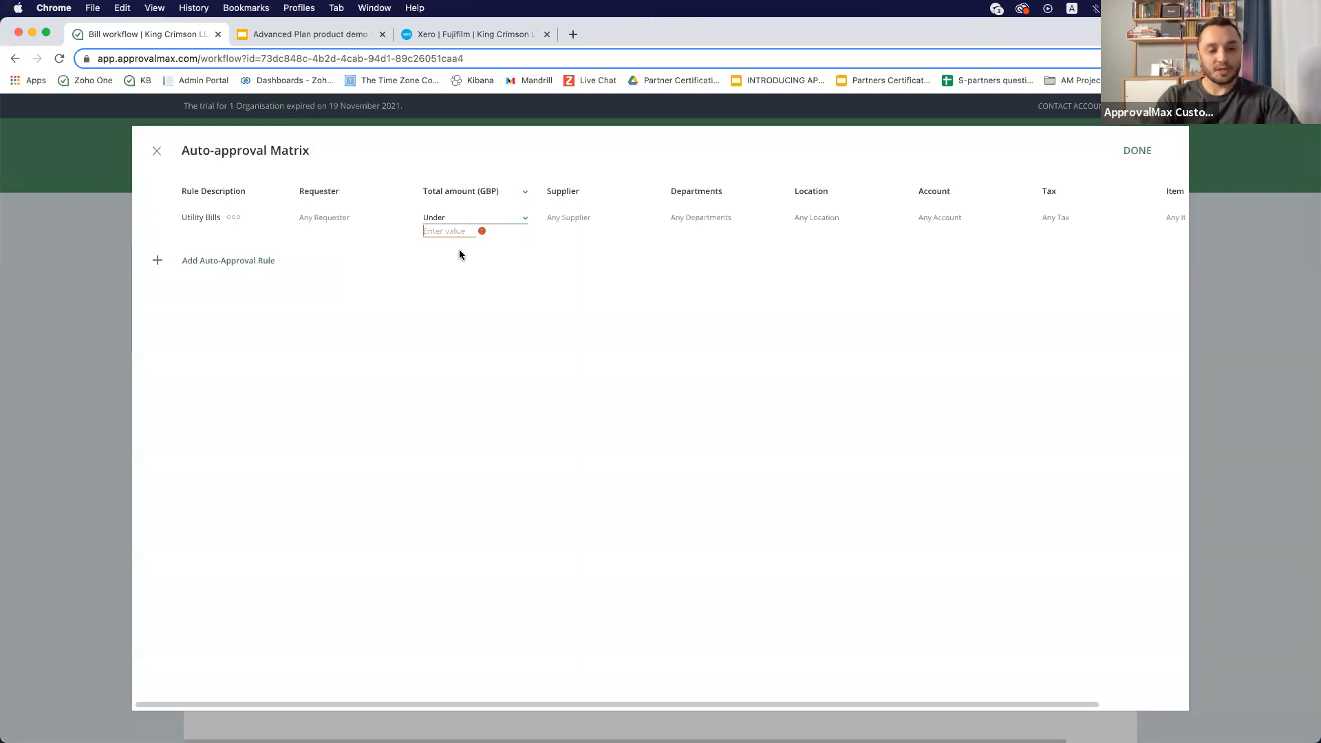
type("1000")
left_click(481, 305)
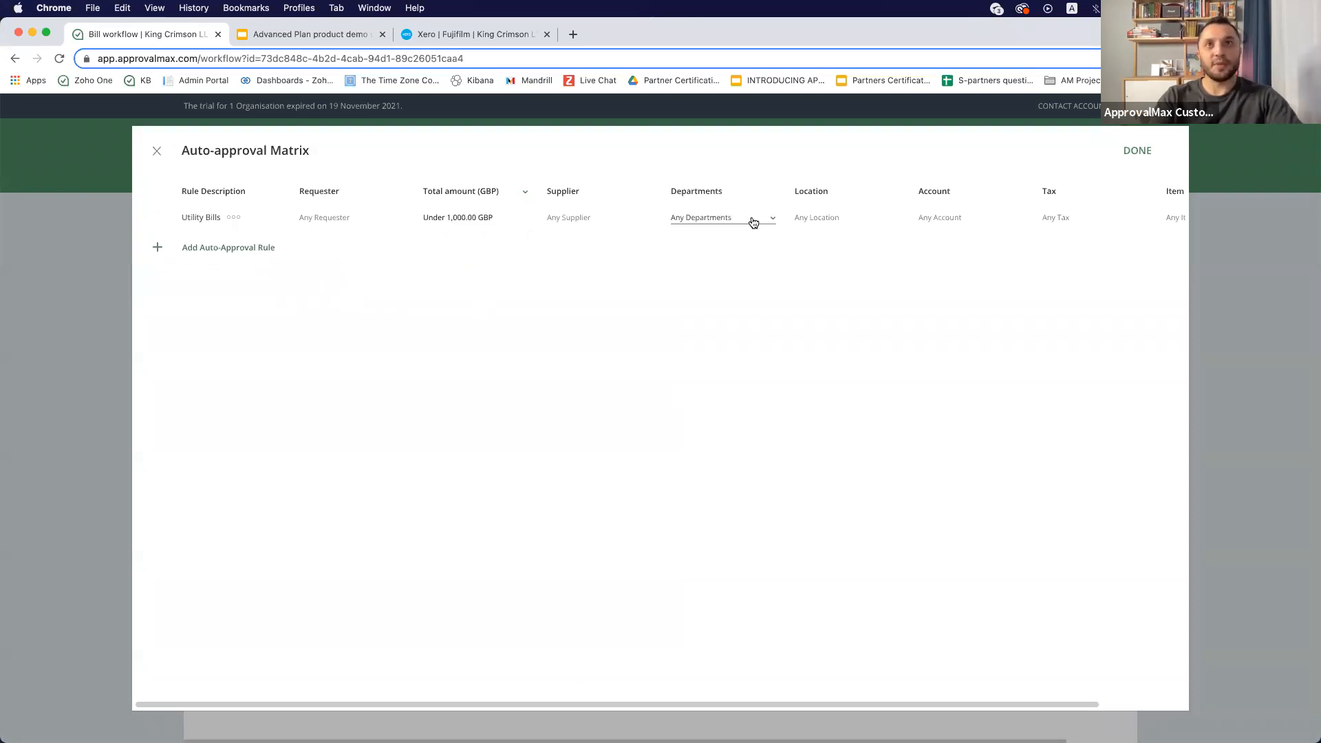
- Restrict the Utility Bills rule to the account 445 - Light, Power, Heating
left_click(956, 215)
left_click(953, 252)
left_click(942, 232)
scroll(941, 237, "down", 5)
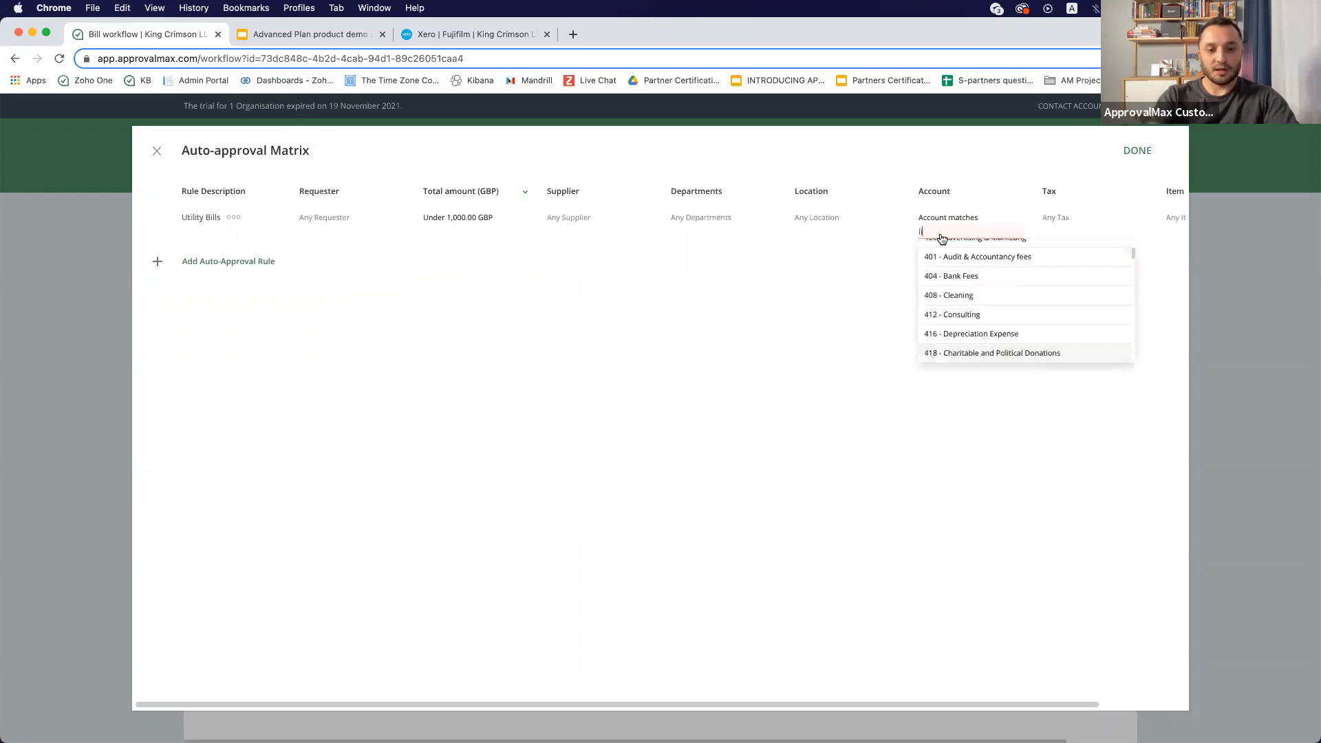
type("light")
left_click(970, 248)
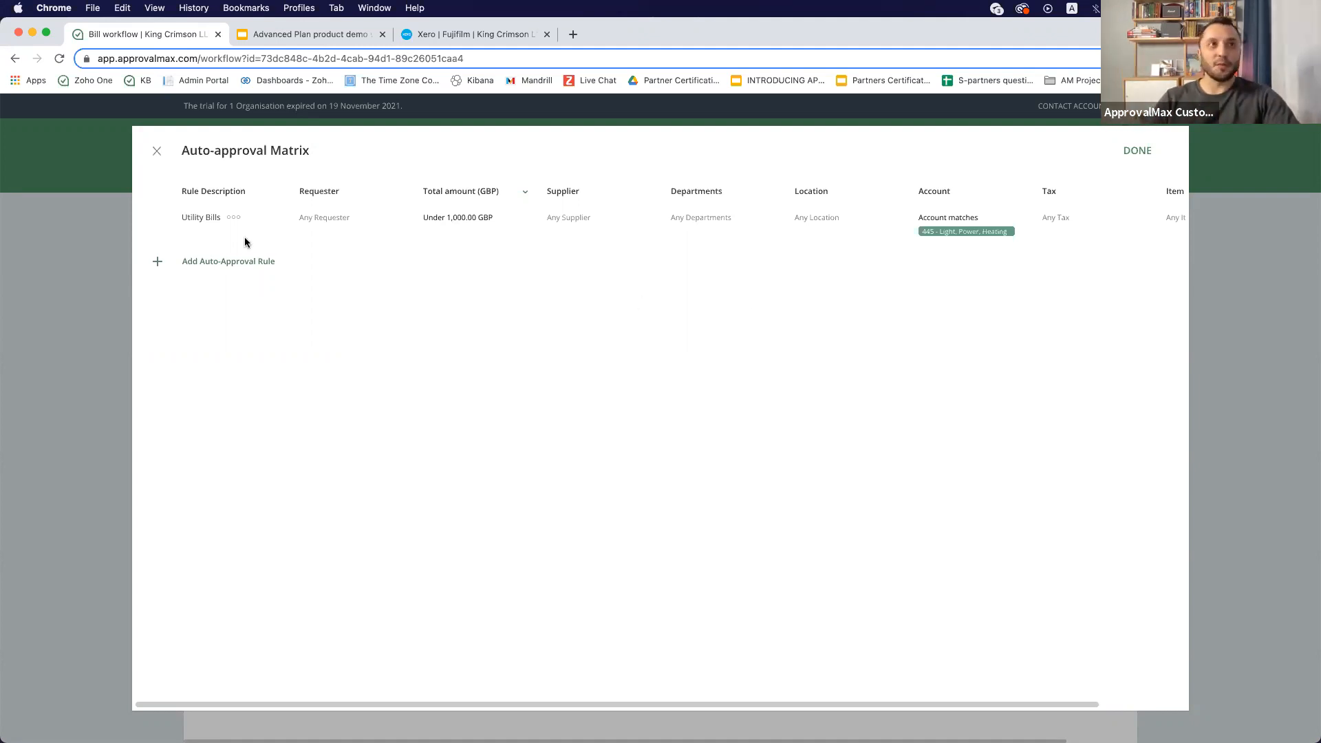
- Add a second auto-approval rule named Subscriptions
left_click(240, 271)
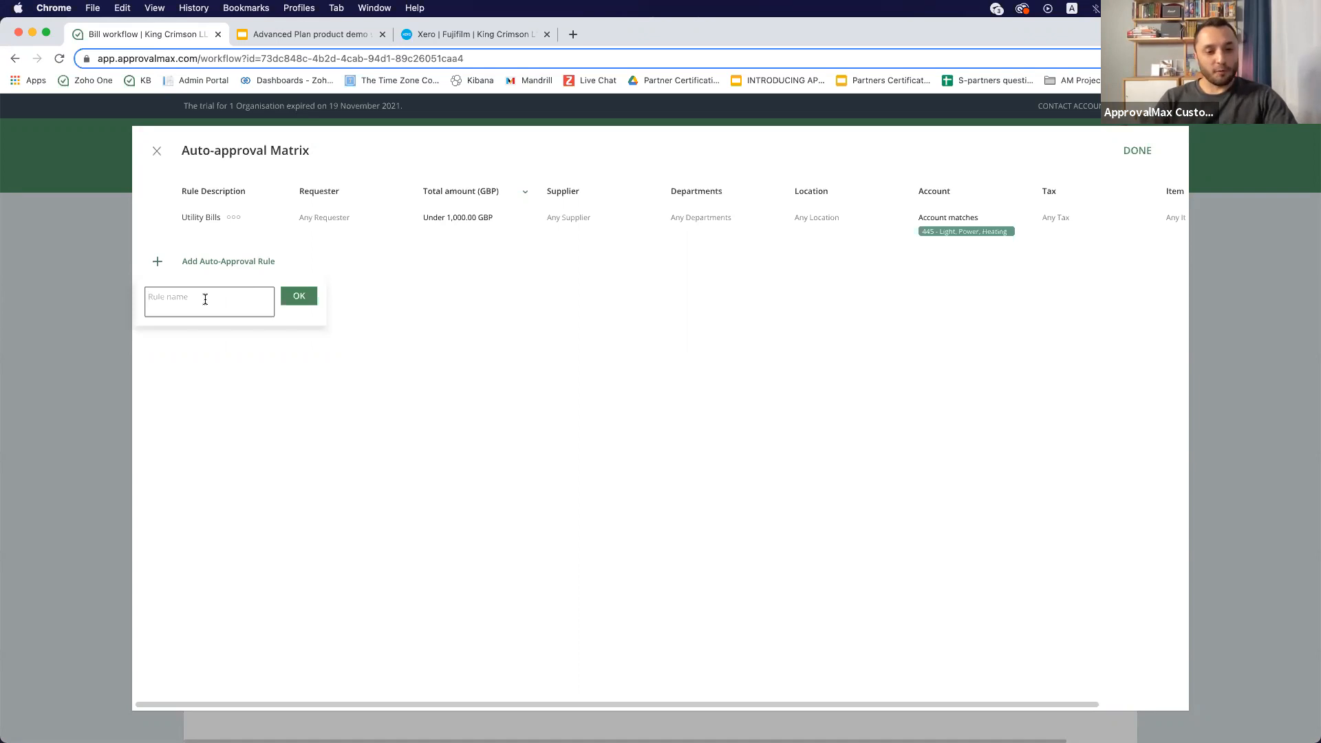
type("Subscriptions")
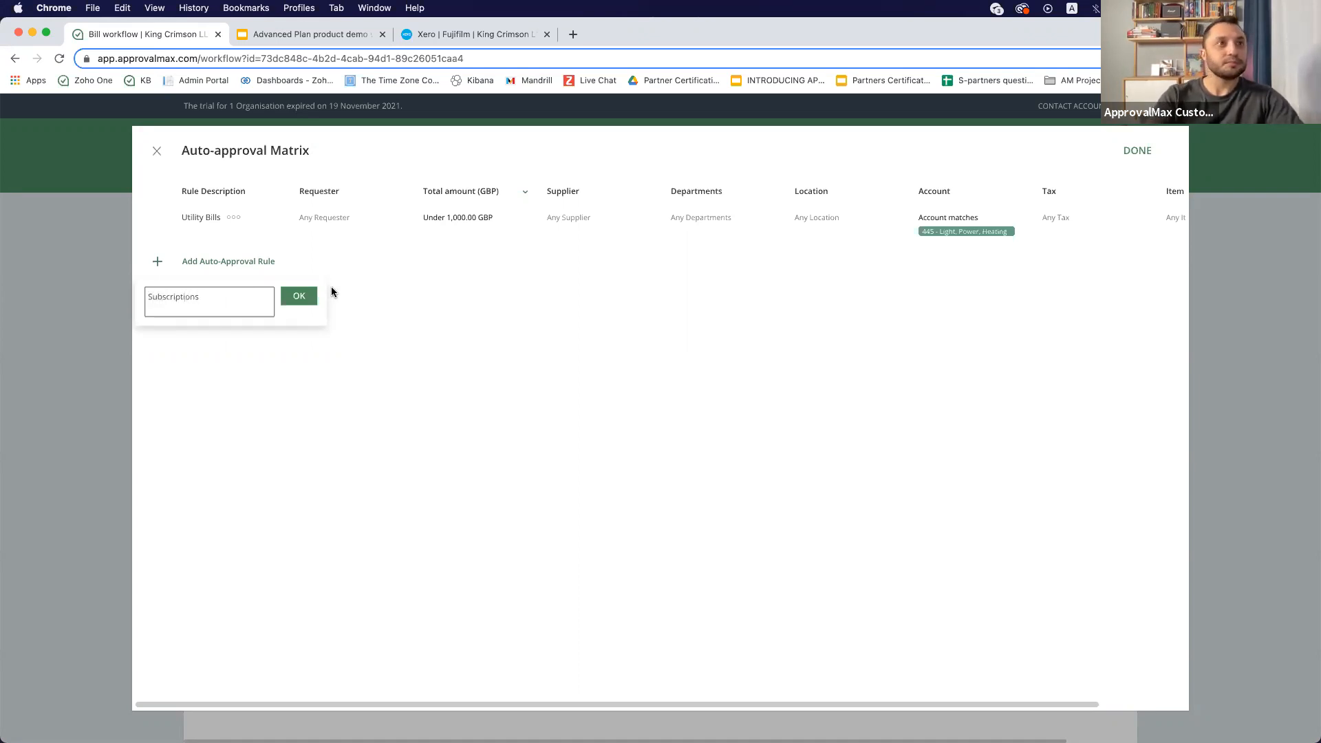
left_click(313, 297)
- Set the Subscriptions rule's total amount condition to under 300 GBP
left_click(457, 259)
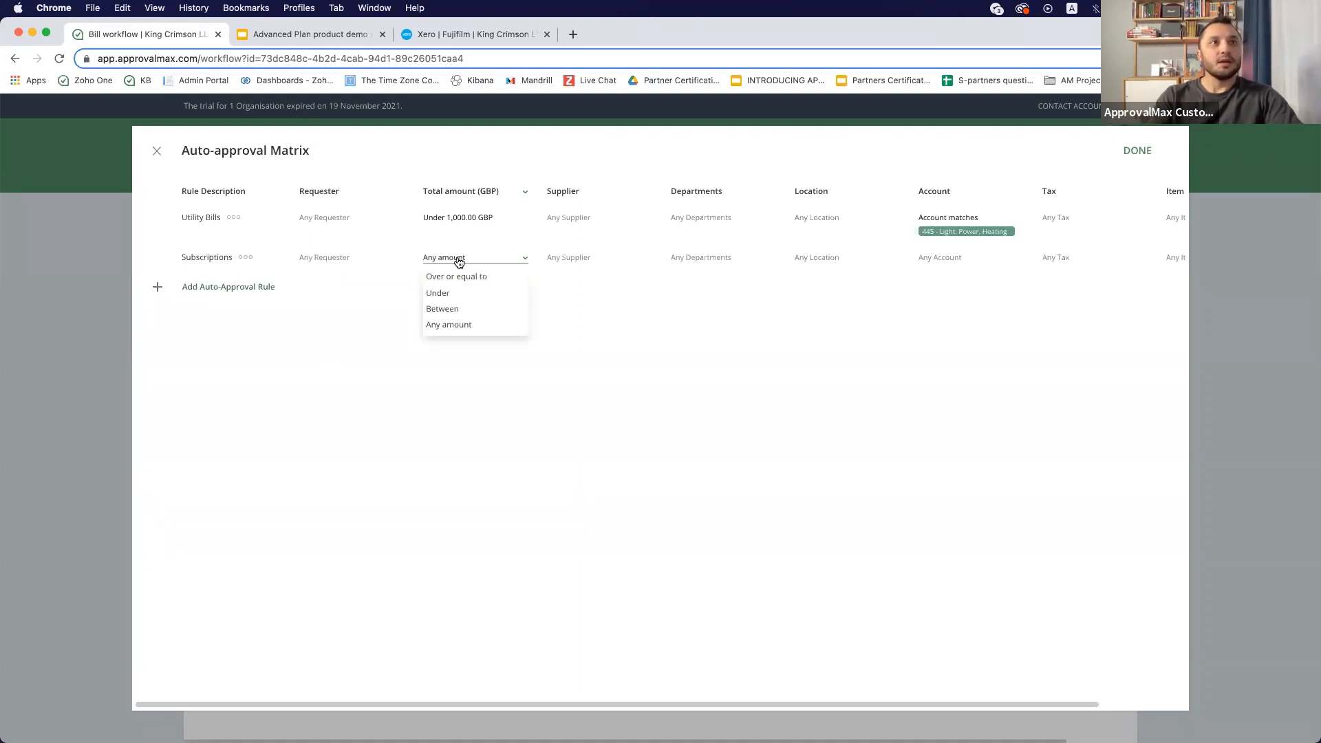
left_click(473, 294)
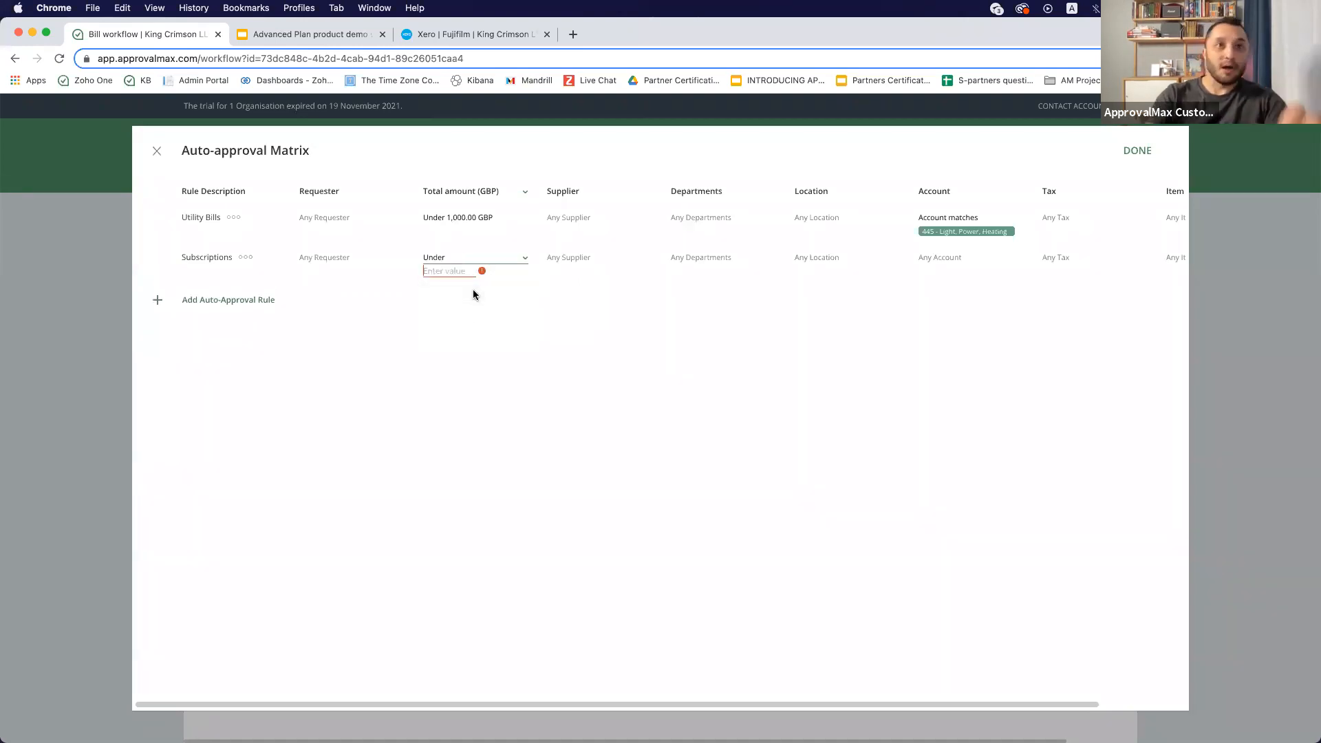
type("300")
left_click(476, 321)
- Limit the Subscriptions rule to the suppliers ApprovalMax and Xero
left_click(555, 259)
left_click(574, 294)
left_click(564, 275)
left_click(575, 302)
scroll(578, 310, "down", 3)
left_click(575, 385)
left_click(699, 267)
- Restrict the Subscriptions rule to account 485 - Subscriptions and finish the auto-approval matrix
left_click(940, 257)
left_click(947, 289)
left_click(937, 269)
type("subsc")
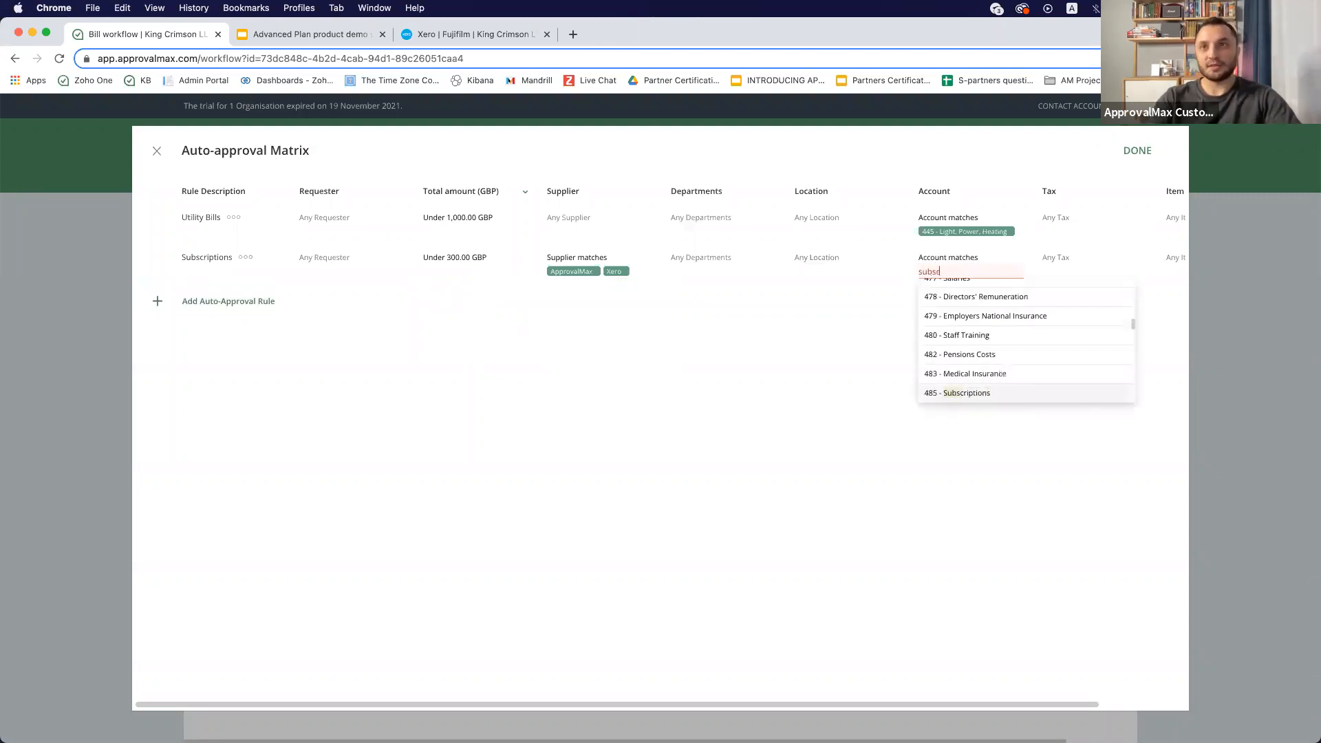
left_click(967, 286)
left_click(933, 301)
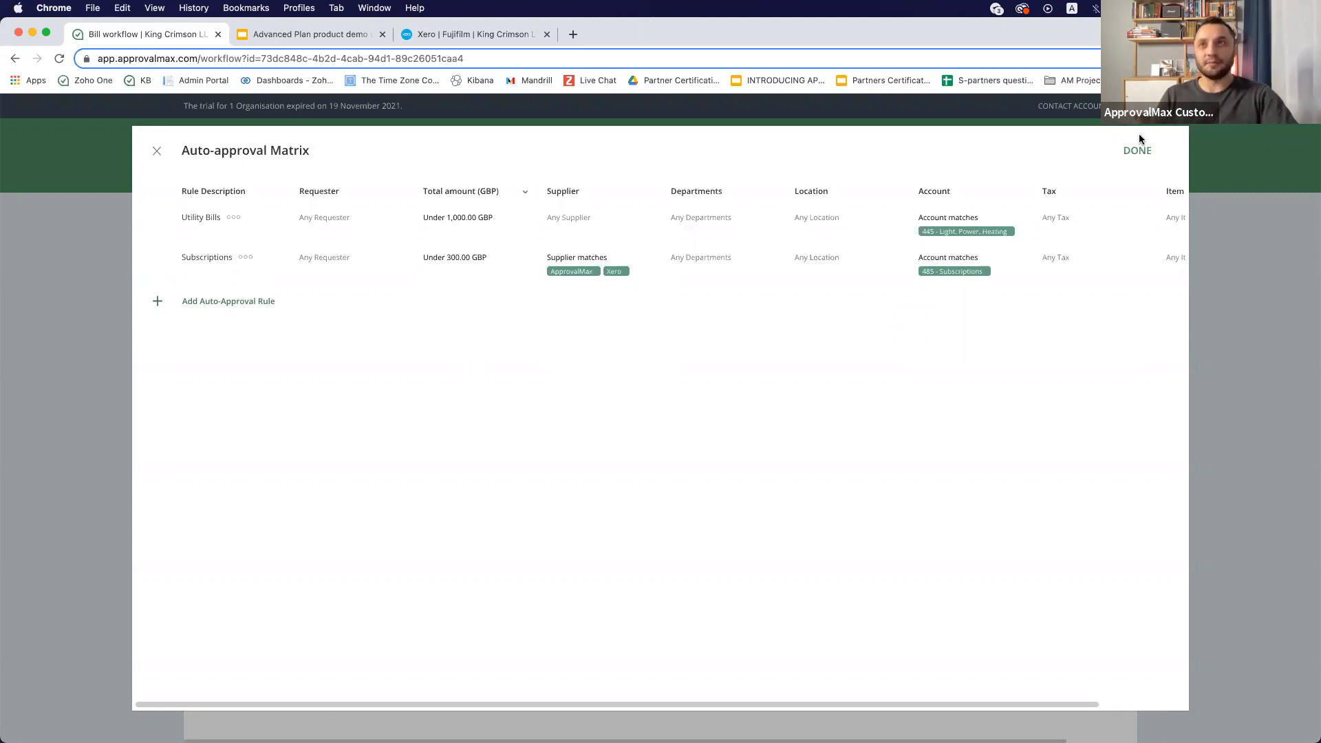
left_click(1136, 151)
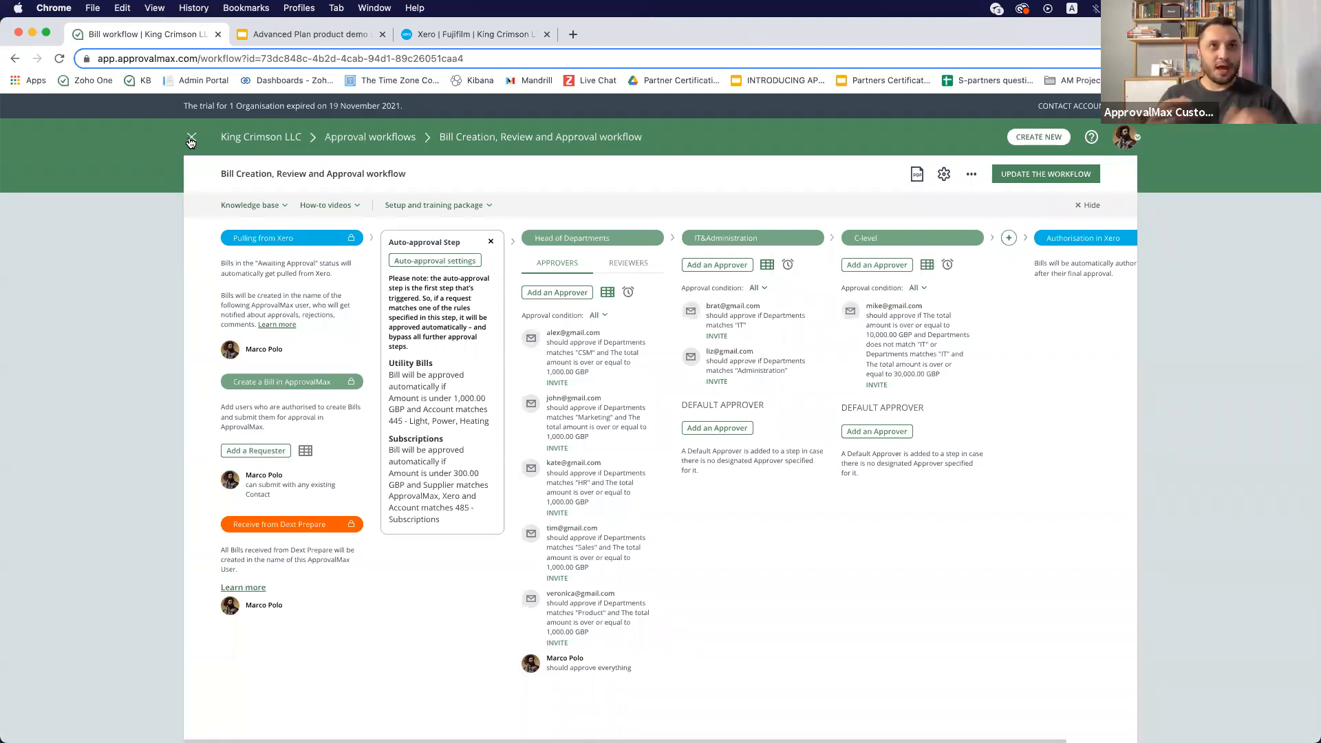
- Open the Budget Manager report in Xero and review the overall budget lines
left_click(441, 34)
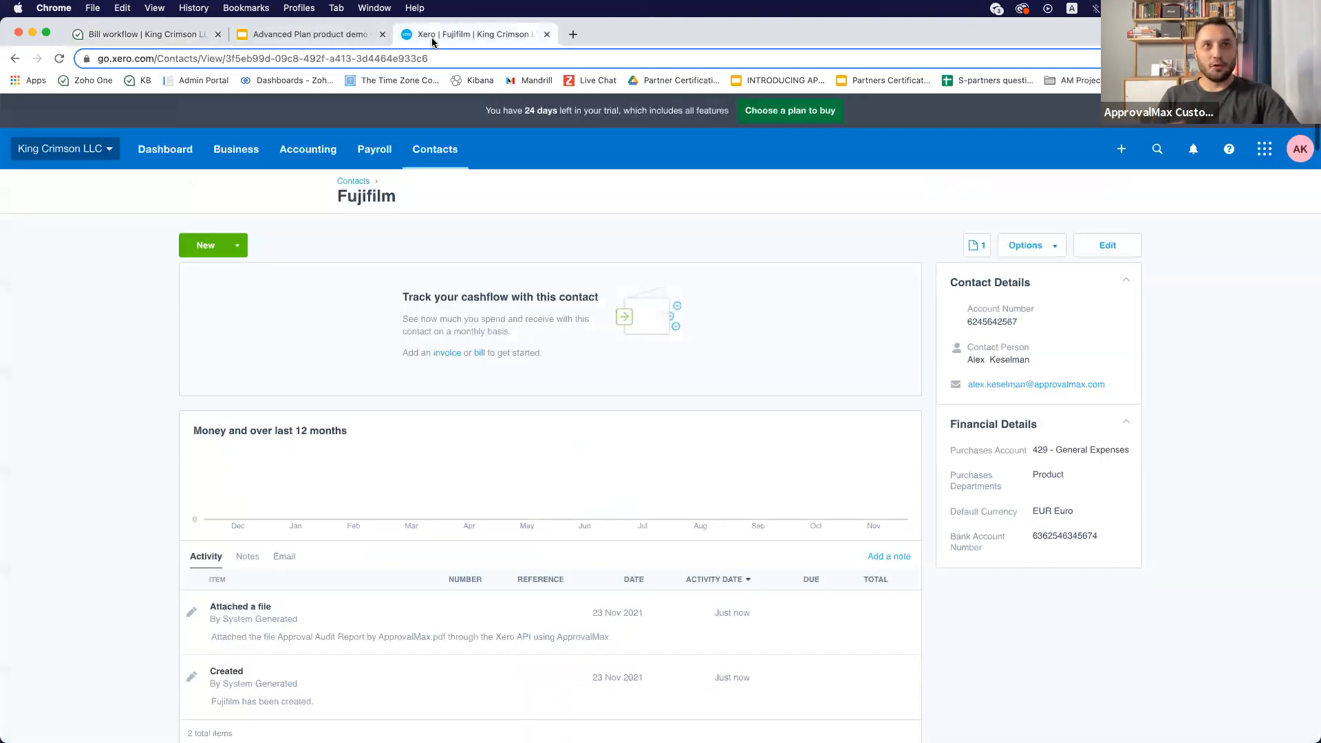
left_click(287, 154)
left_click(303, 221)
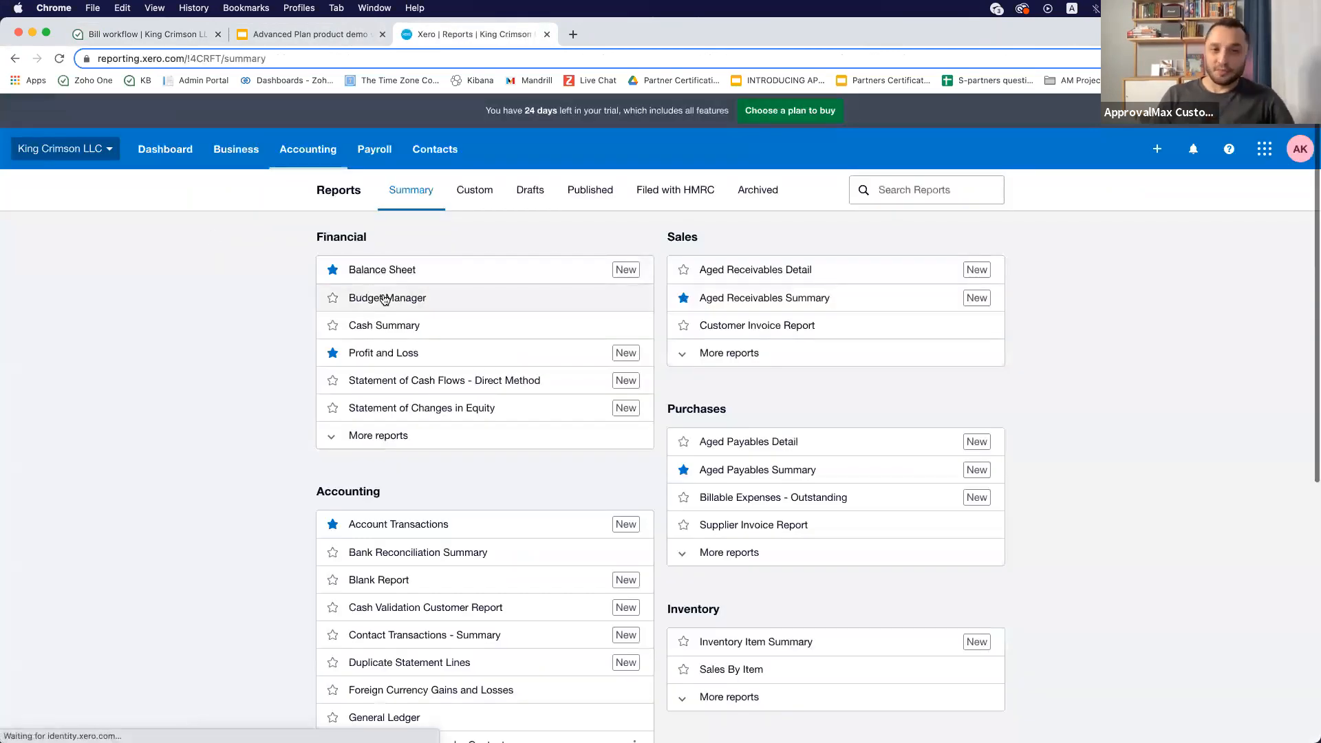
left_click(385, 298)
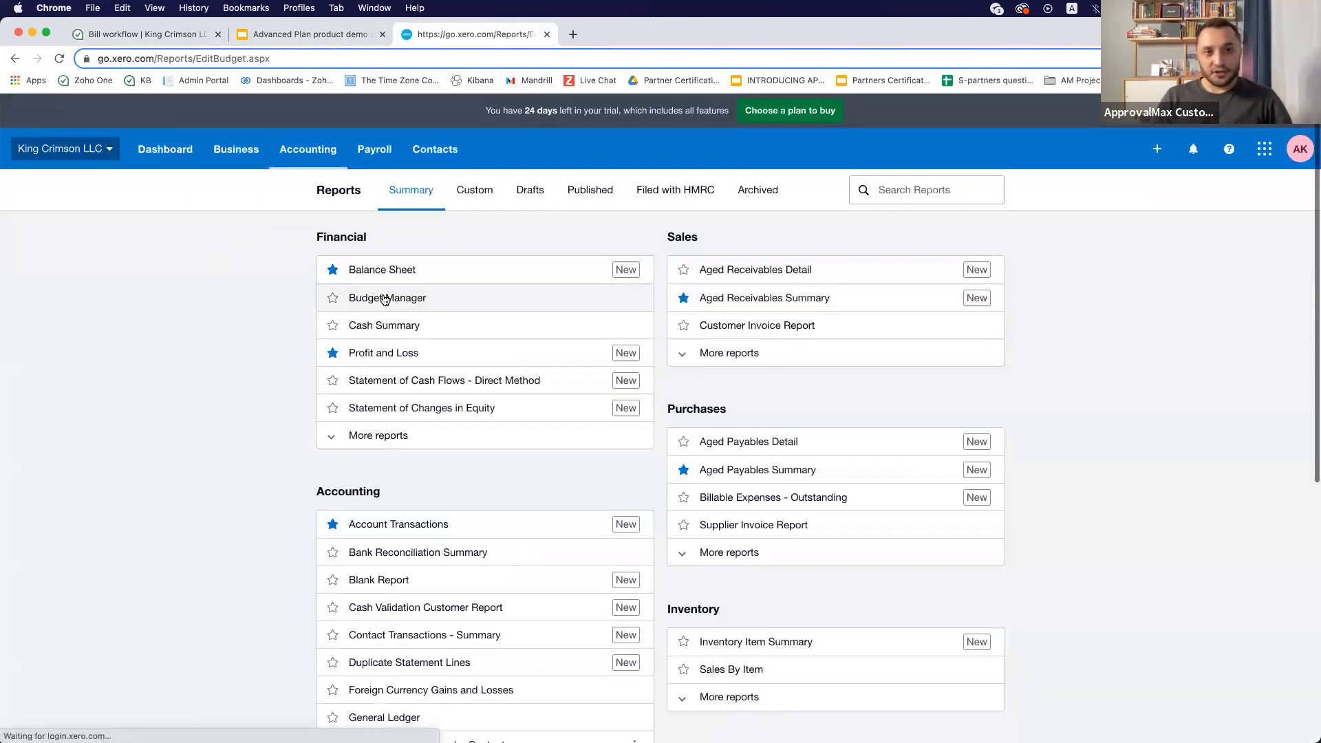
scroll(813, 520, "down", 5)
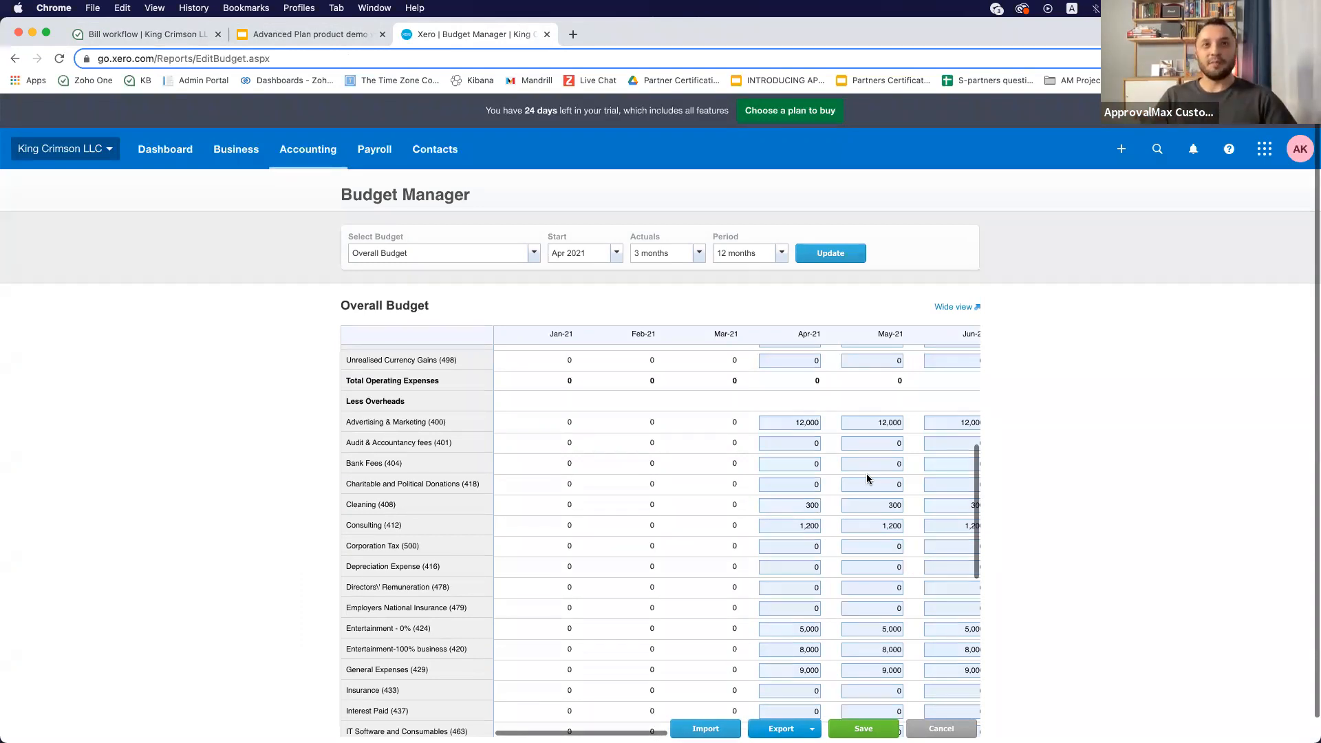
- Open Budget checking in ApprovalMax and pull the budgets from Xero
left_click(121, 34)
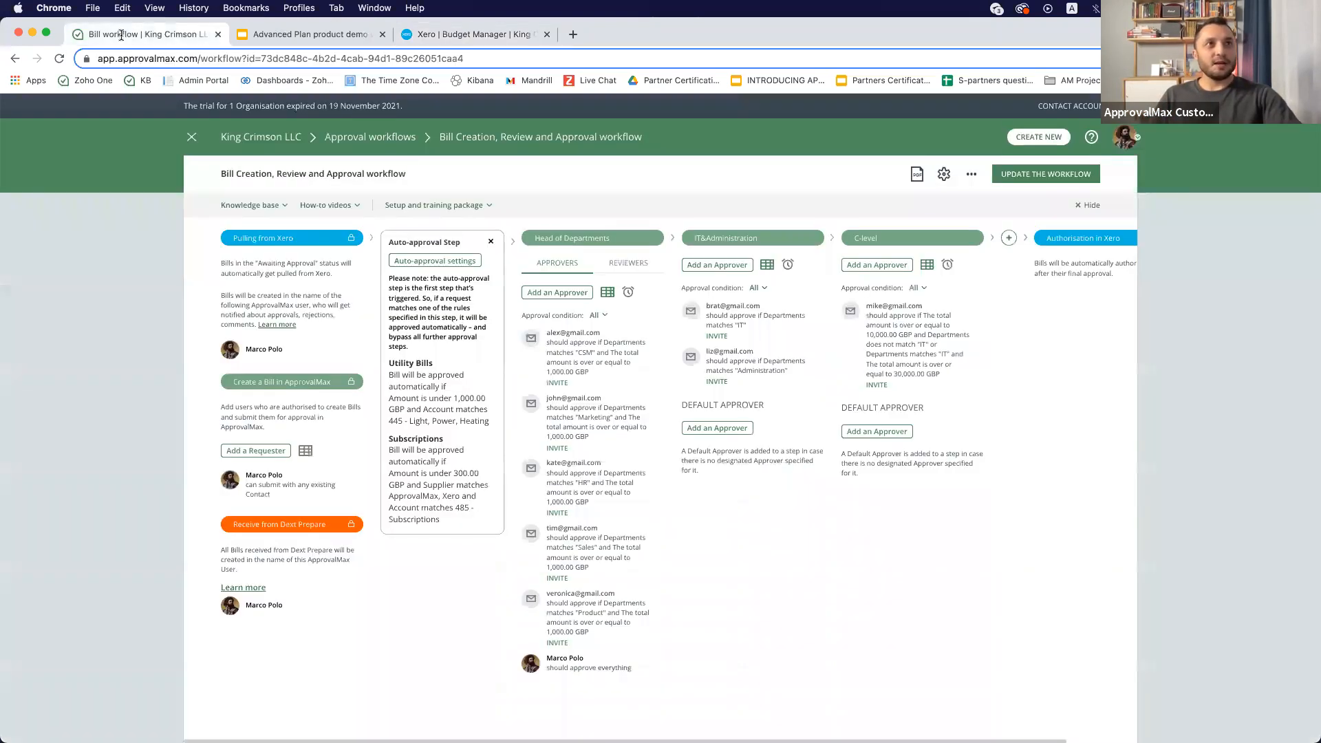
left_click(194, 138)
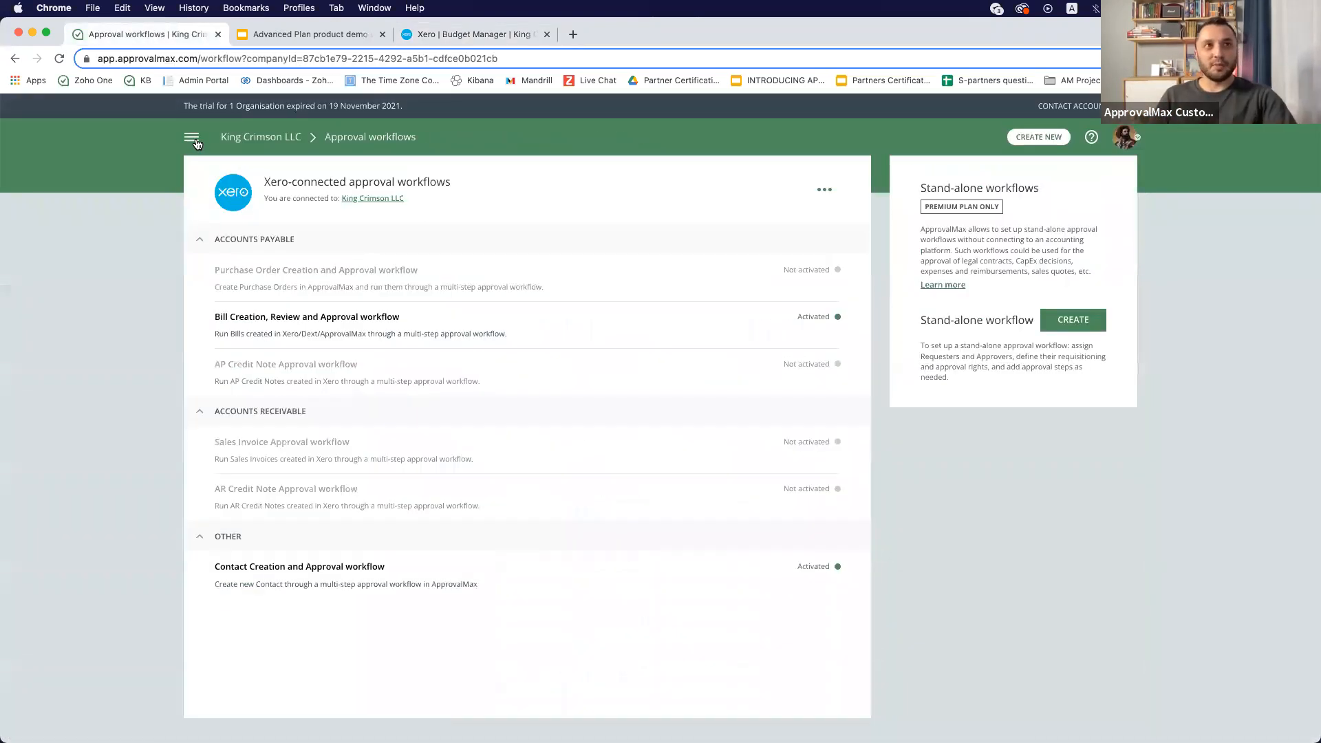
left_click(193, 138)
scroll(62, 481, "down", 5)
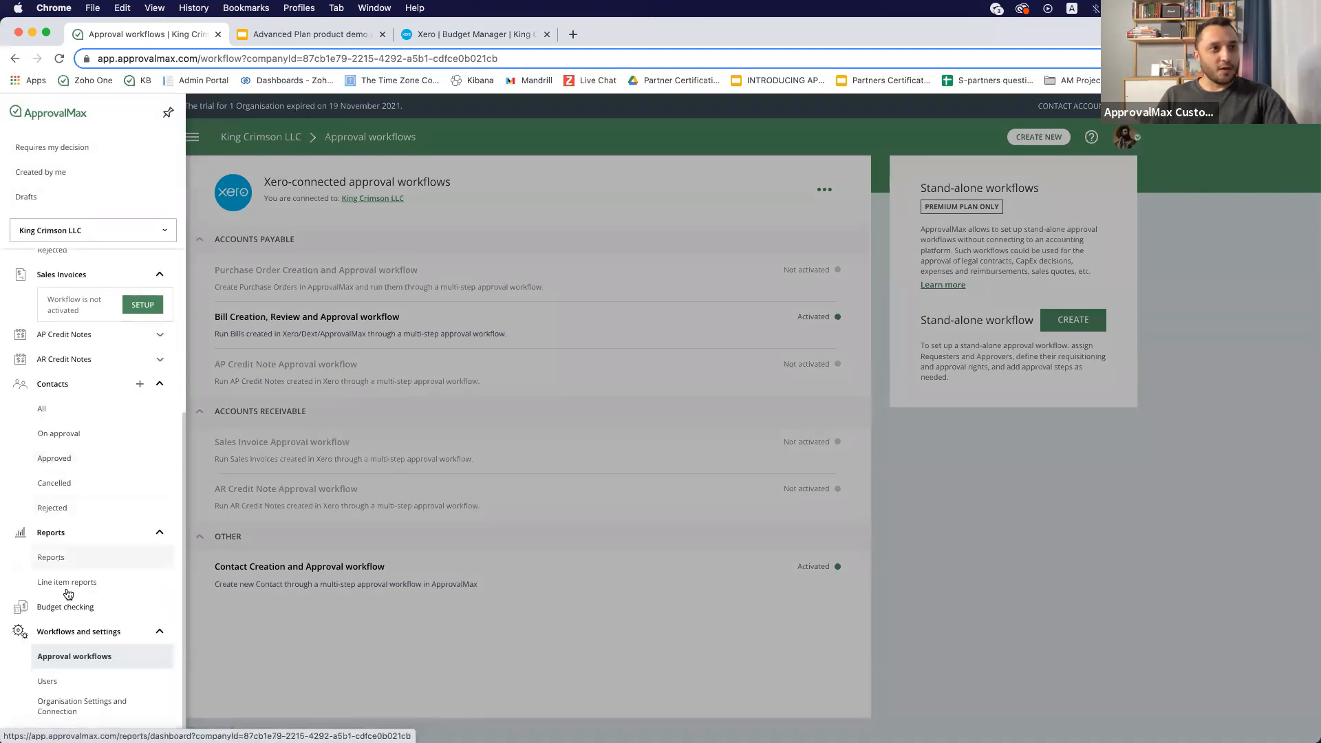
left_click(74, 611)
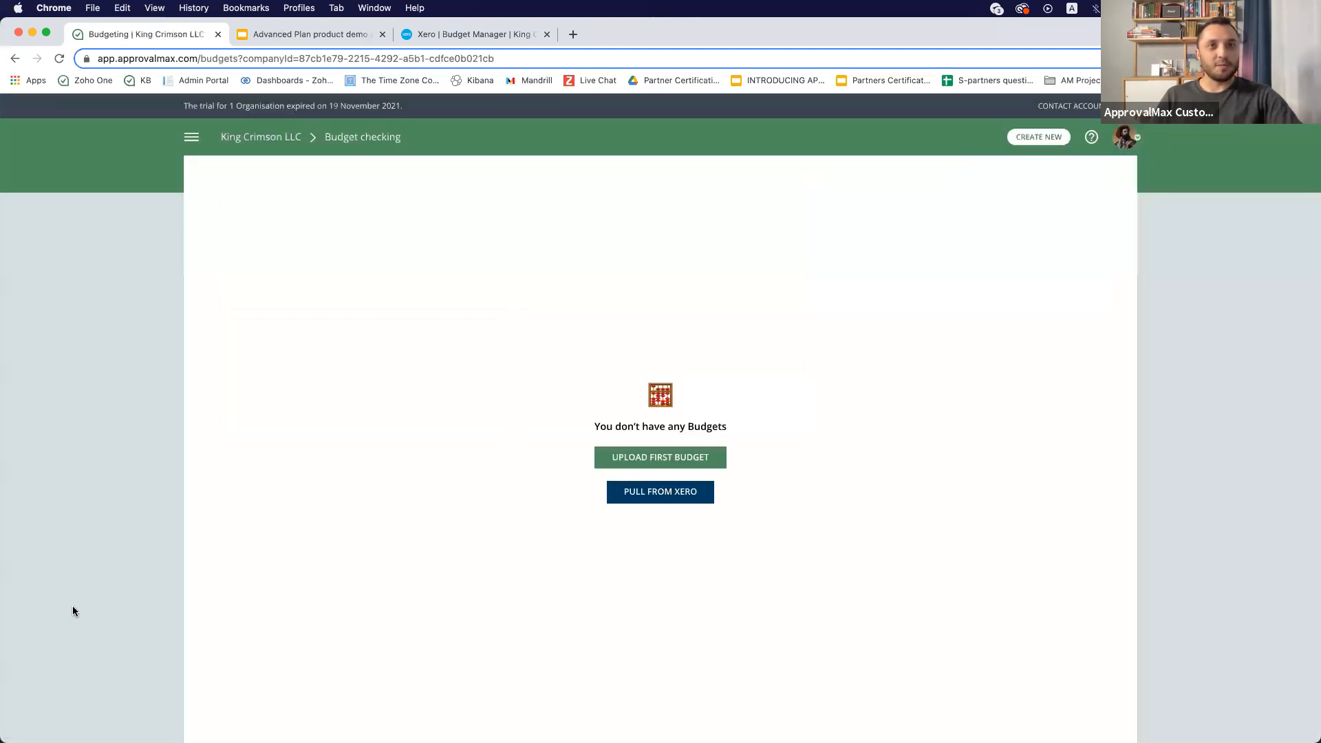
left_click(664, 498)
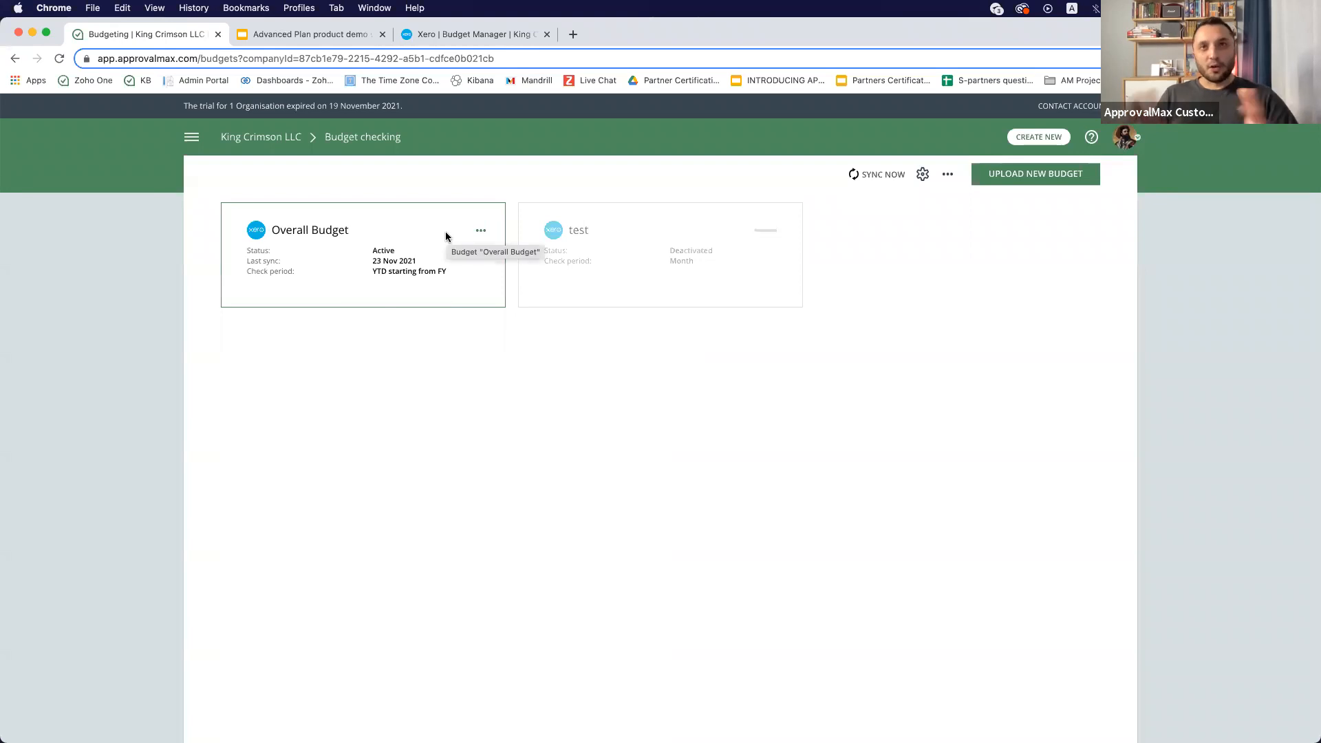
- Set the Overall Budget's check period to Year to date and save the budget checking settings with net amount
left_click(484, 231)
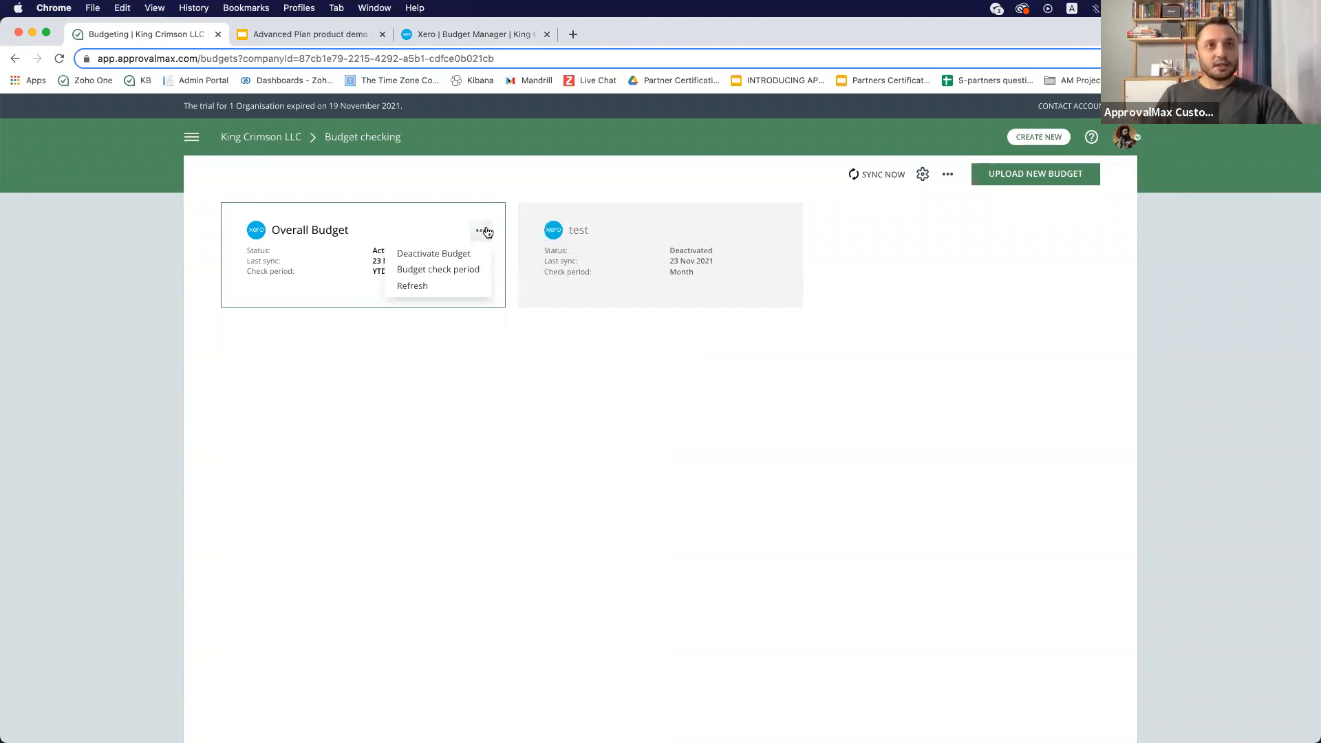
left_click(457, 270)
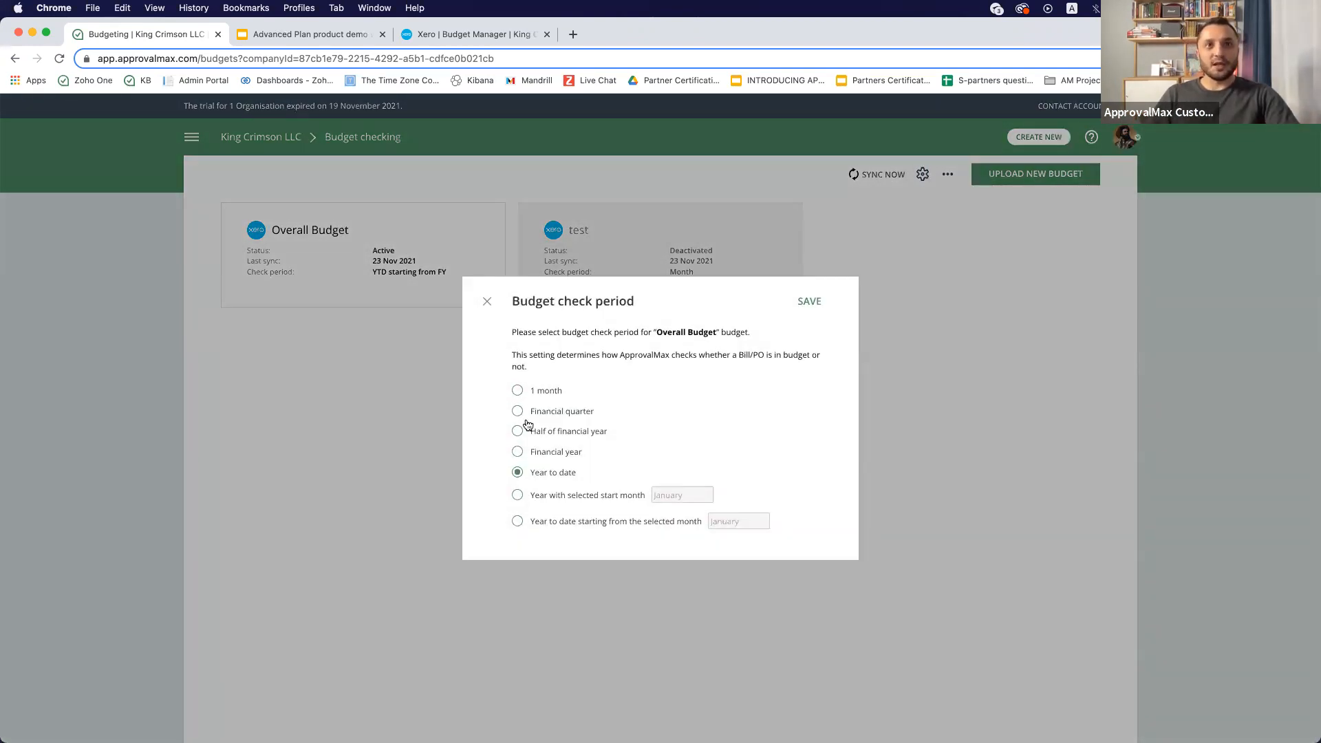
left_click(518, 390)
left_click(518, 413)
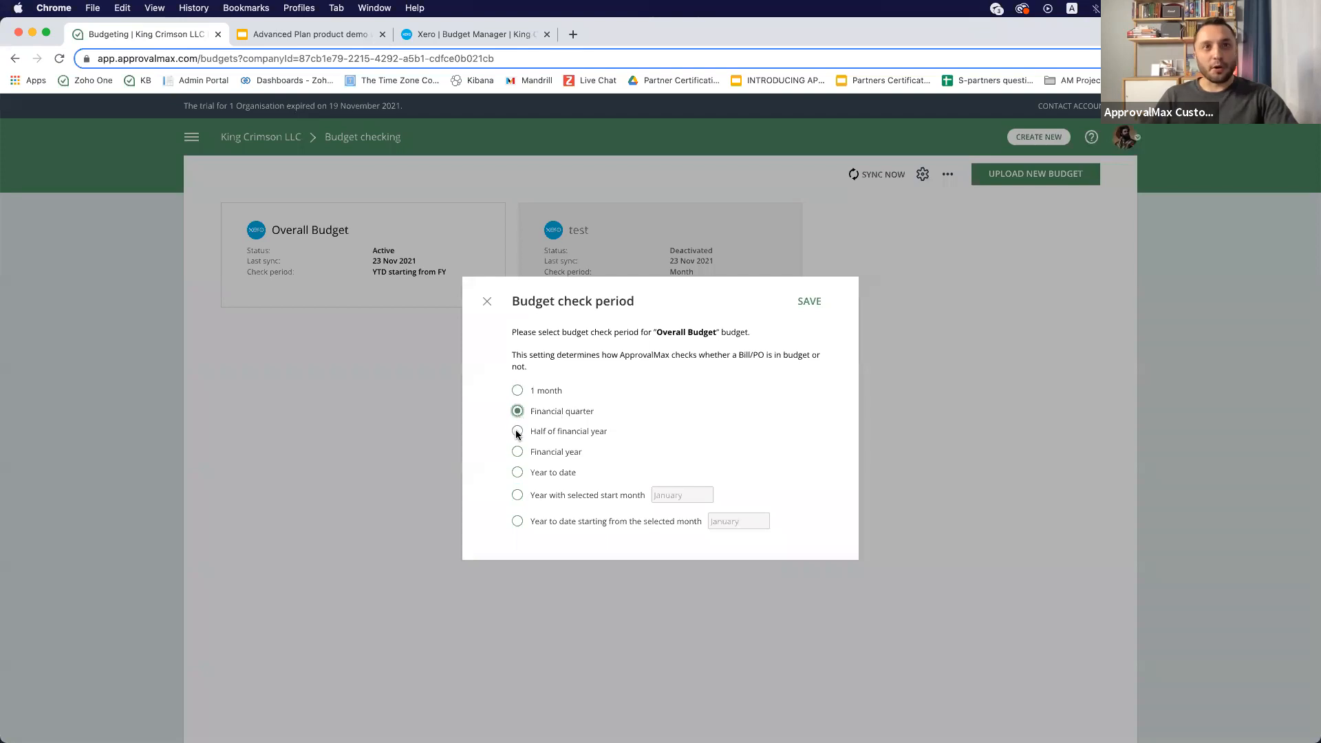
left_click(520, 470)
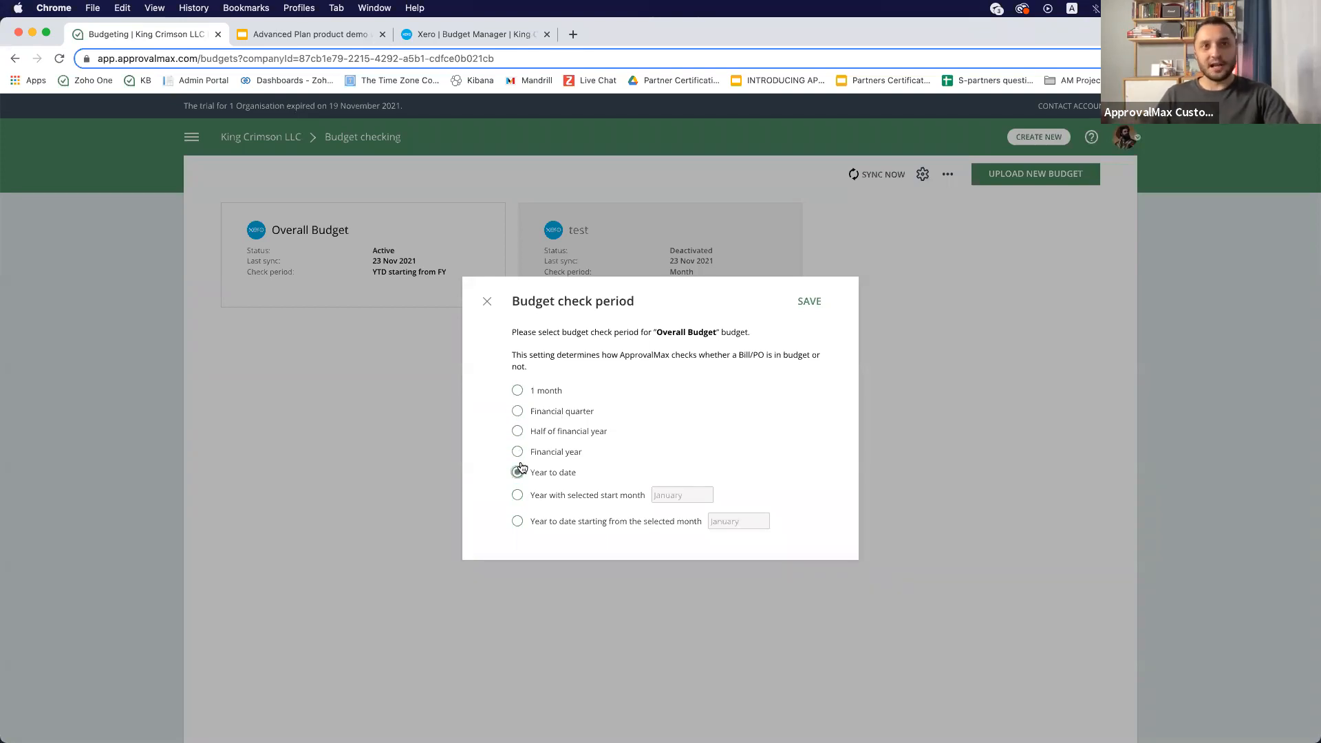
left_click(812, 301)
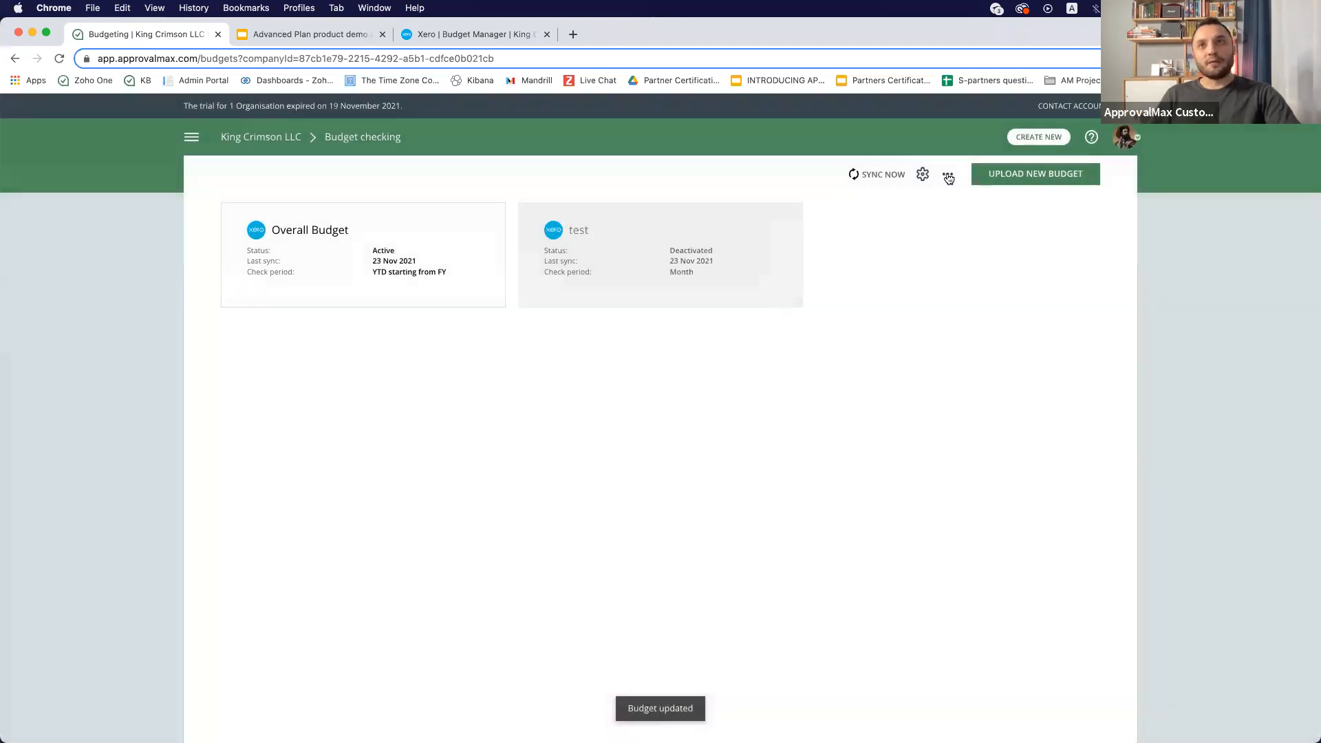
left_click(924, 174)
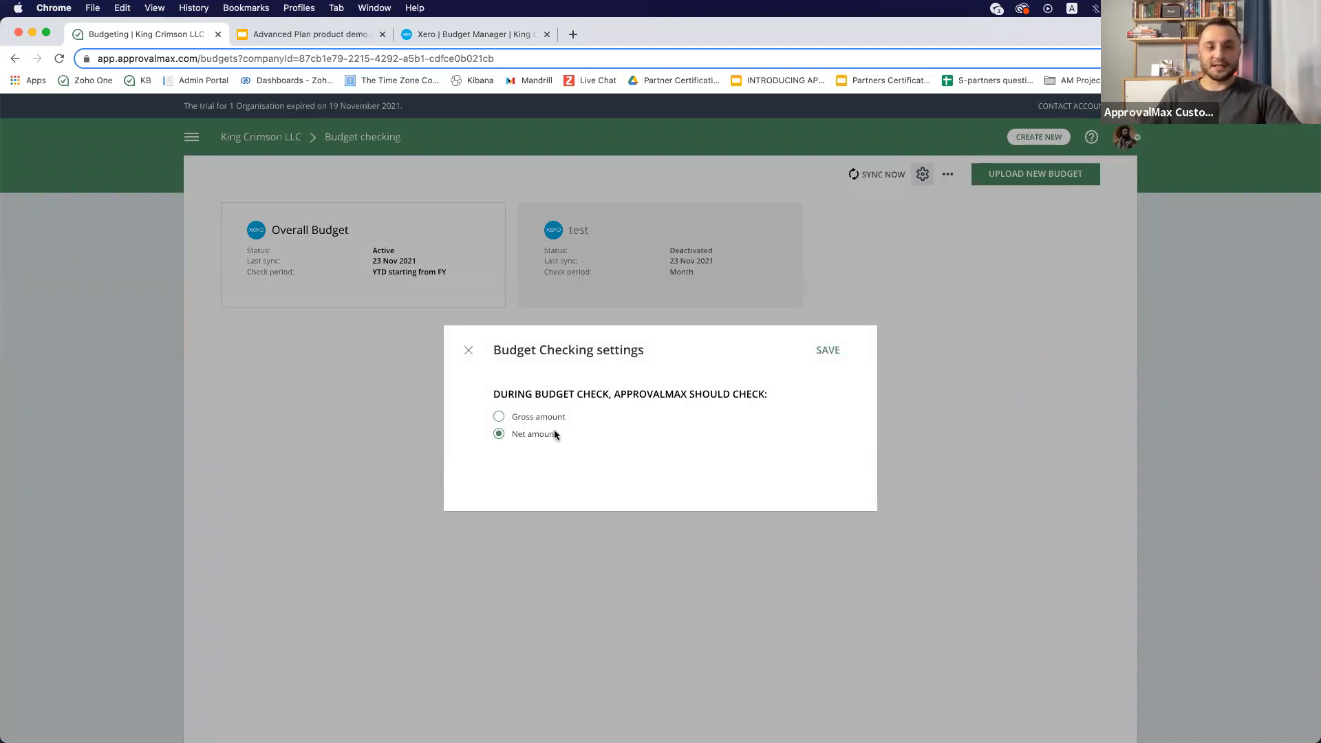
left_click(828, 350)
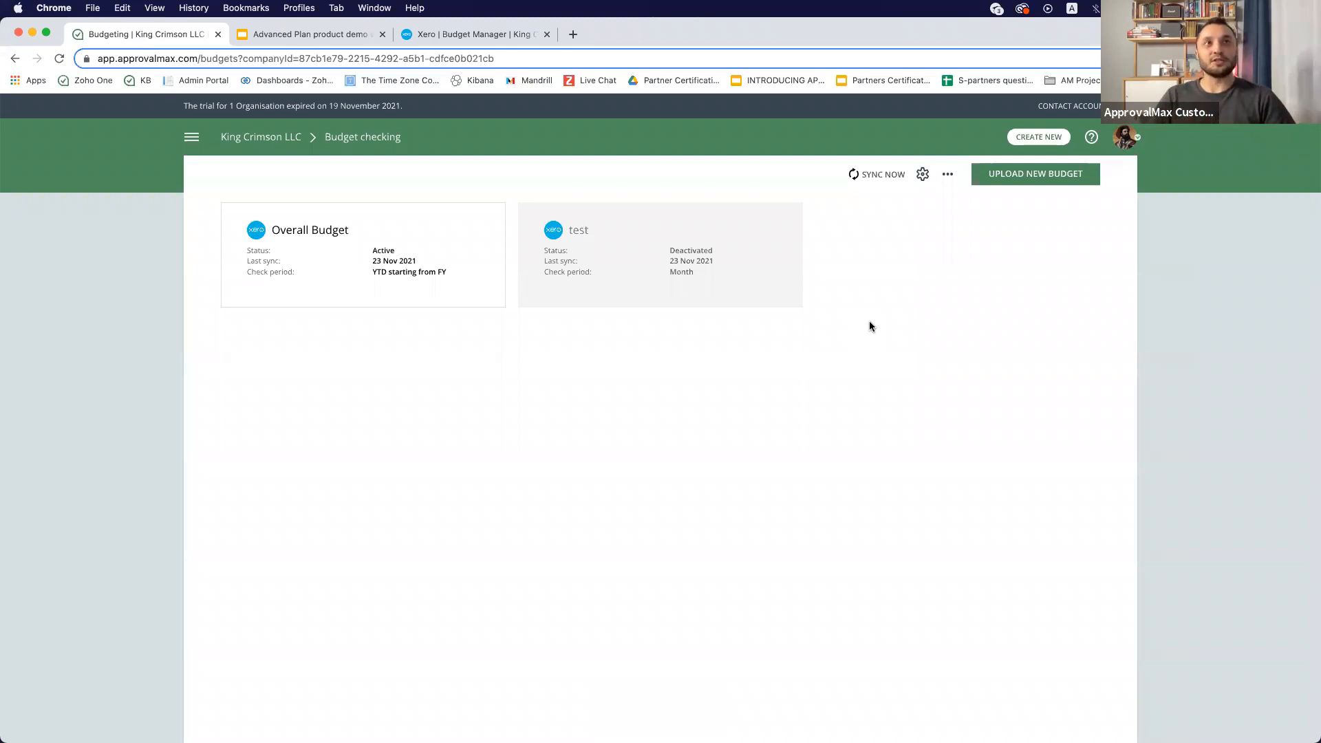
- Start creating a new Bill request for King Crimson LLC
left_click(1036, 140)
scroll(477, 553, "down", 3)
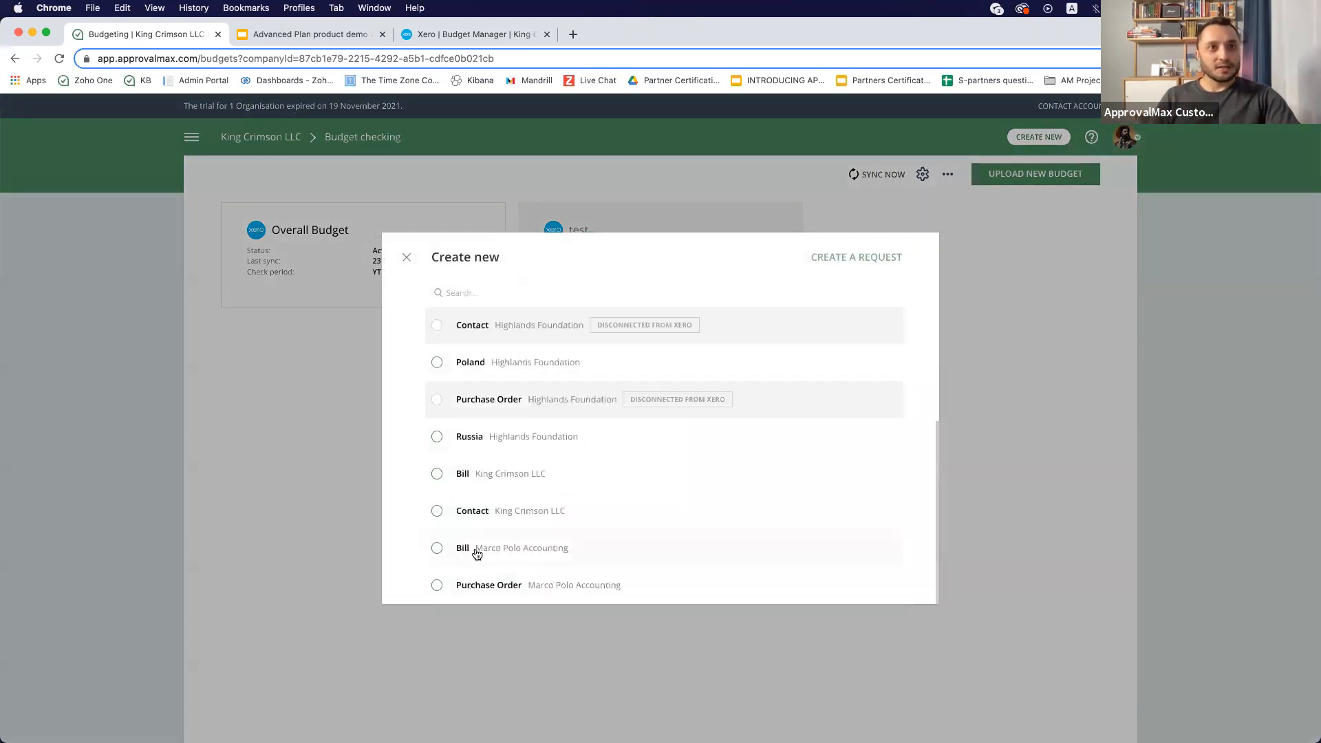
left_click(437, 474)
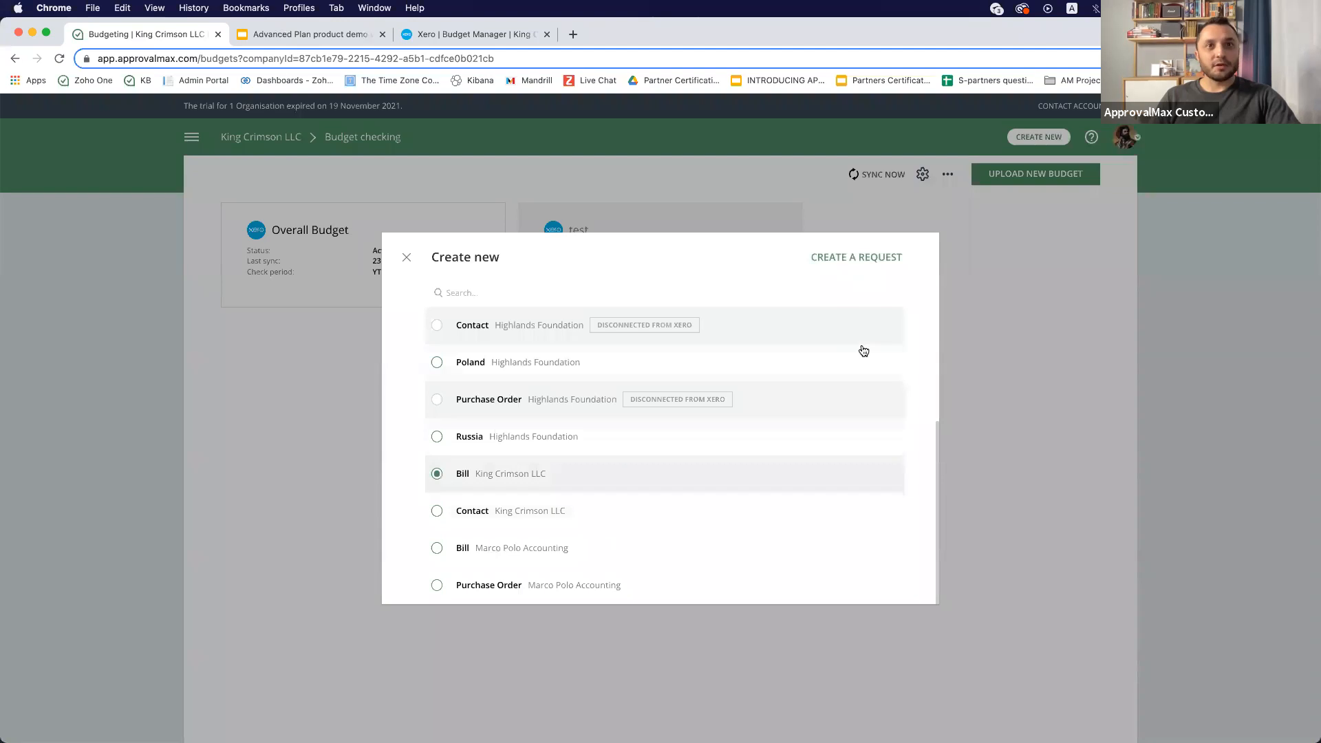
left_click(869, 259)
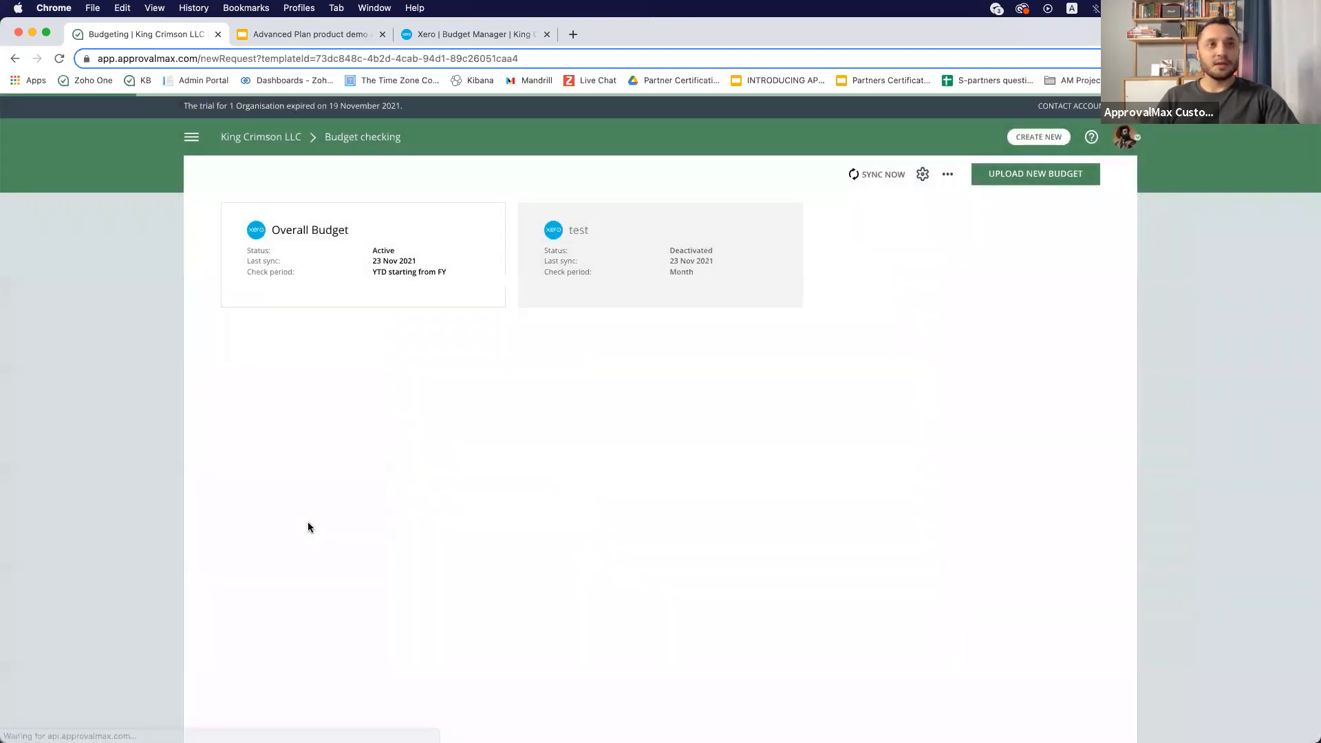
- Set the Bill's contact to ApprovalMax and its due date to 30 Nov 2021
left_click(259, 235)
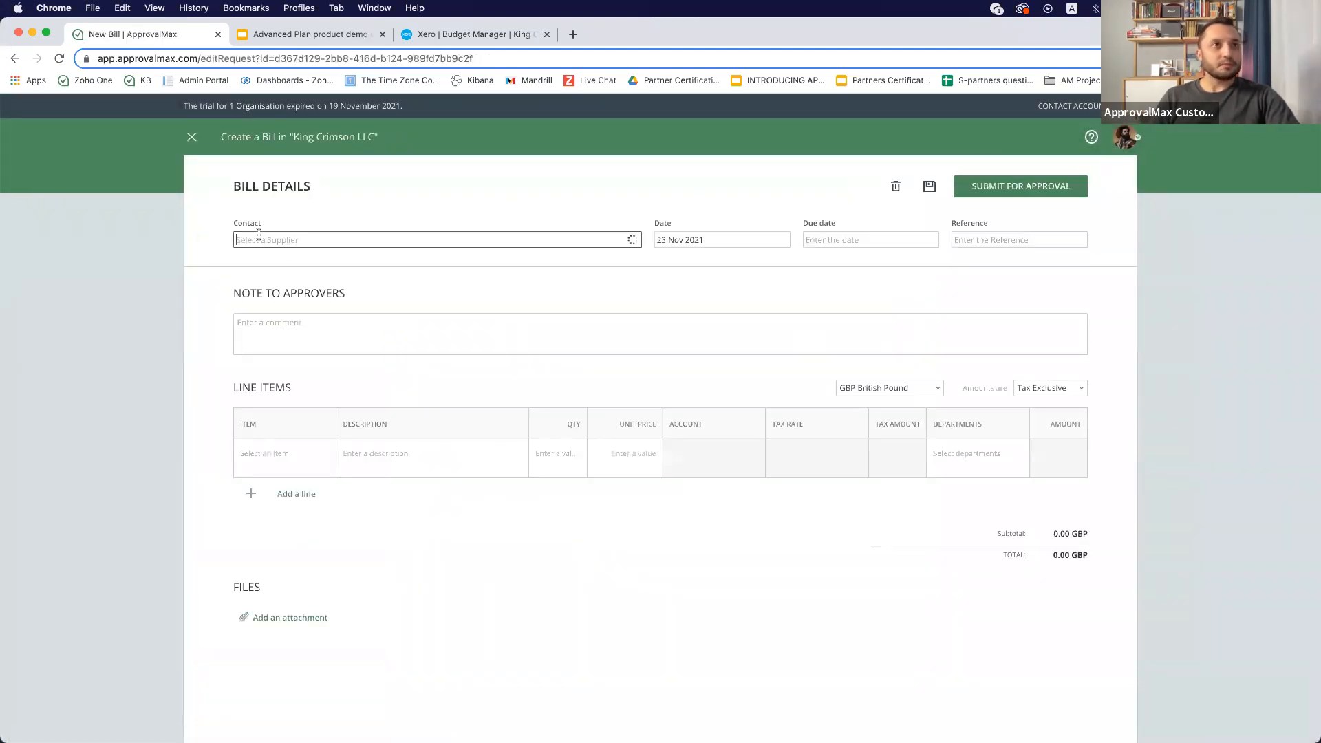
left_click(300, 278)
left_click(860, 239)
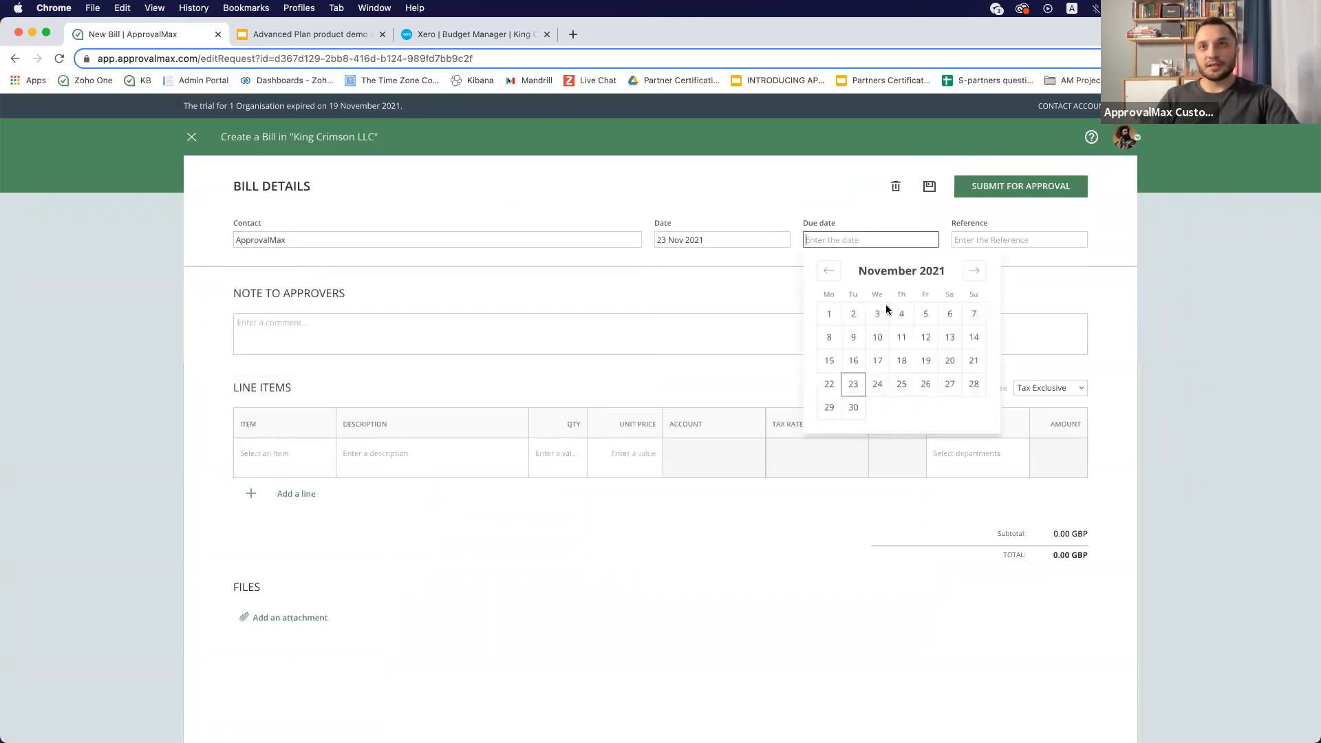
left_click(853, 407)
- Add a line item "Setup&Training Package" with quantity 10 and unit price 299
left_click(353, 455)
type("Setup&Training Package")
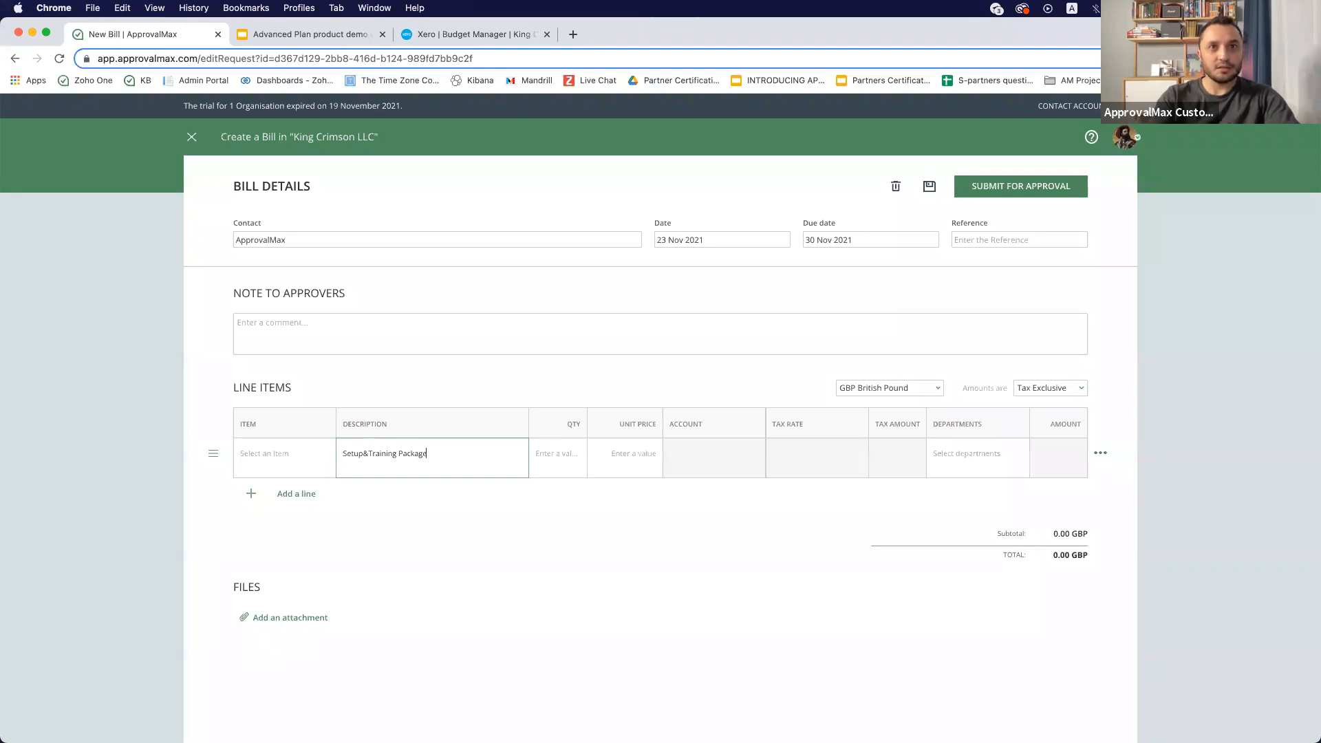
key("Tab")
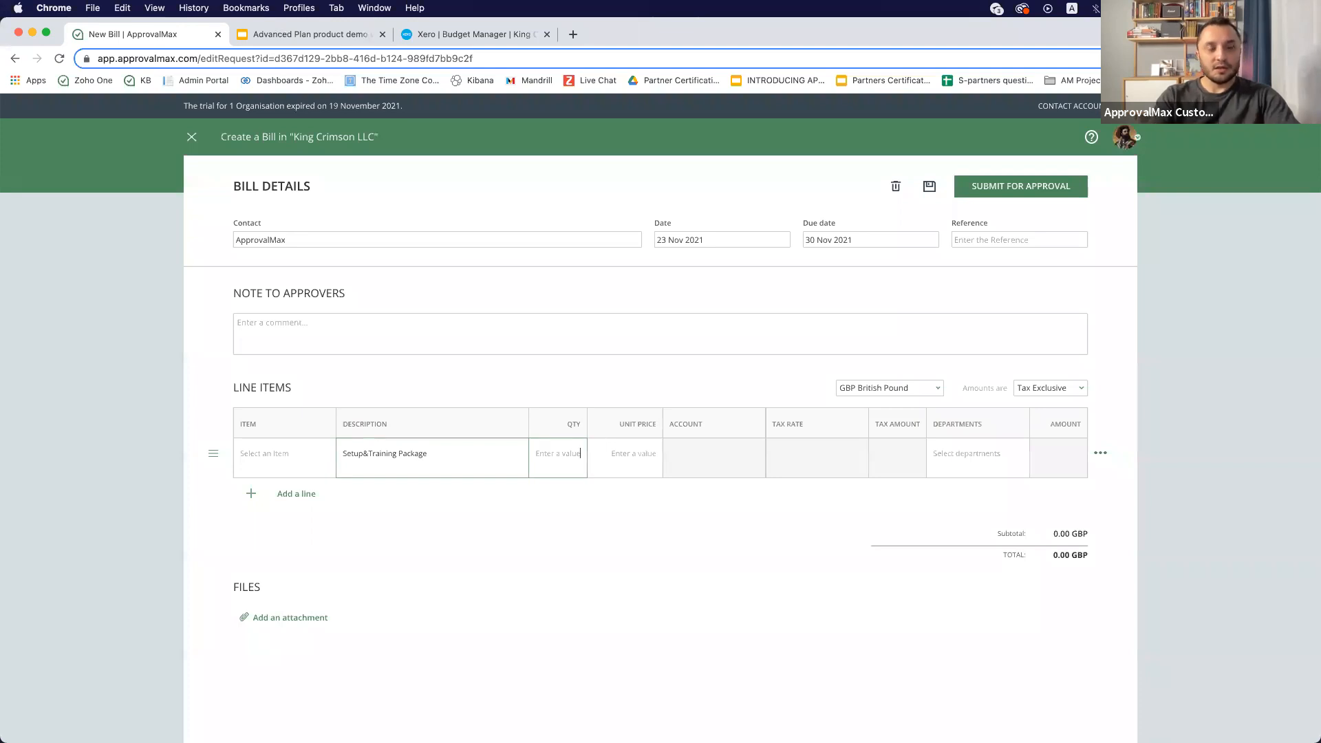
type("10")
key("Tab")
type("299")
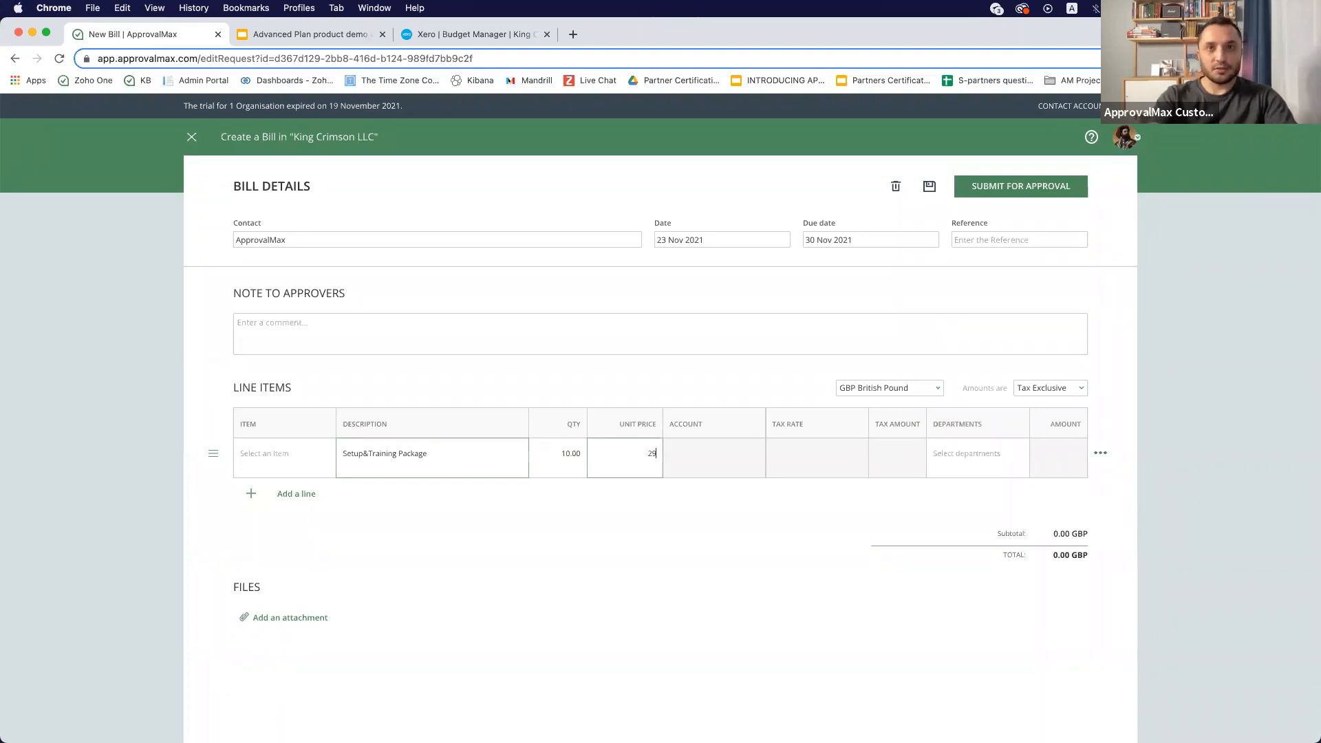
- Assign account 485 - Subscriptions and department Product to the line, and submit the Bill for approval
left_click(700, 455)
type("48")
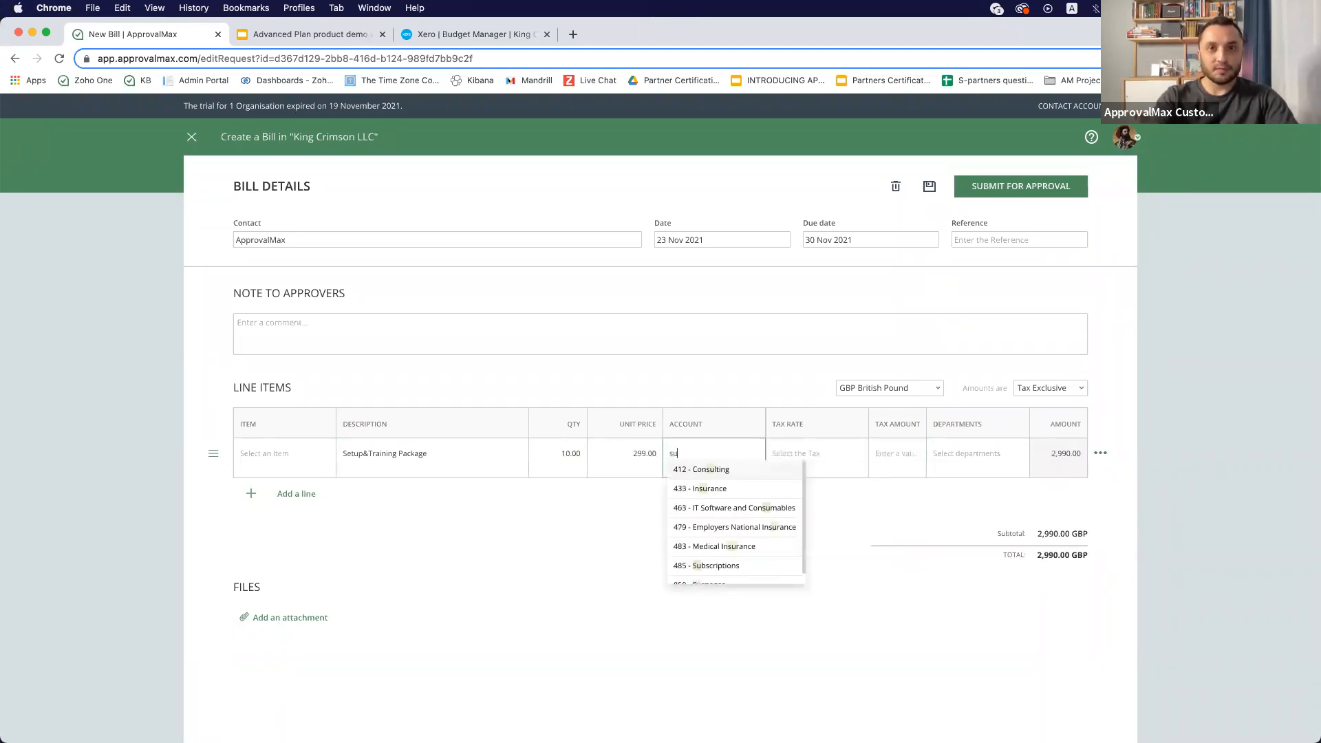
left_click(734, 475)
left_click(990, 458)
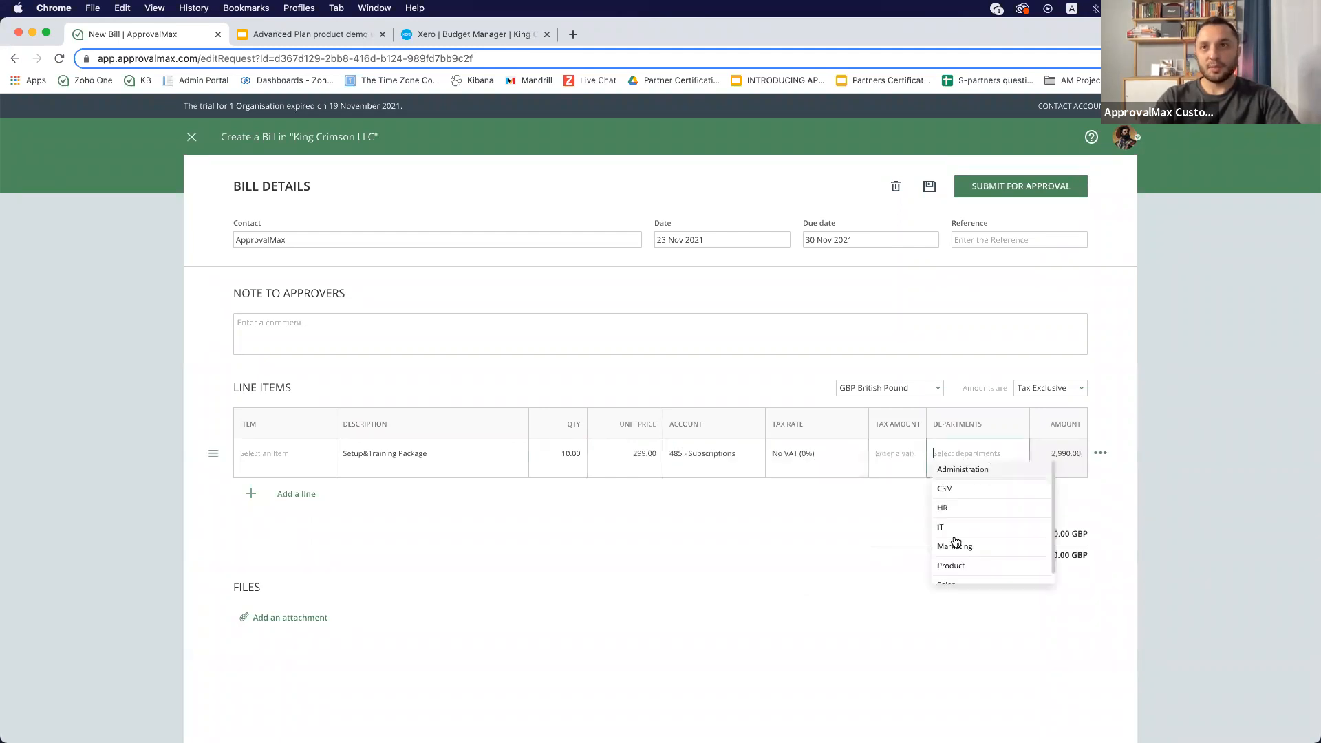
left_click(961, 566)
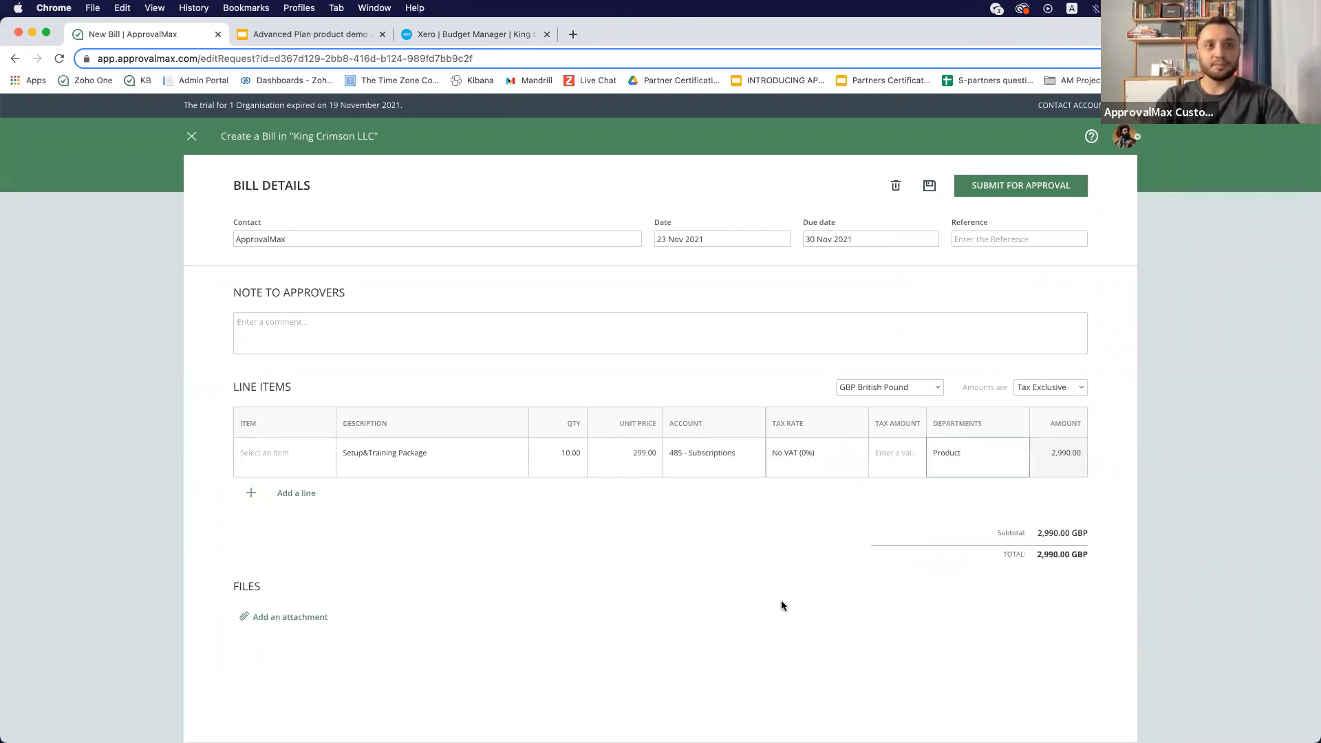
left_click(1000, 189)
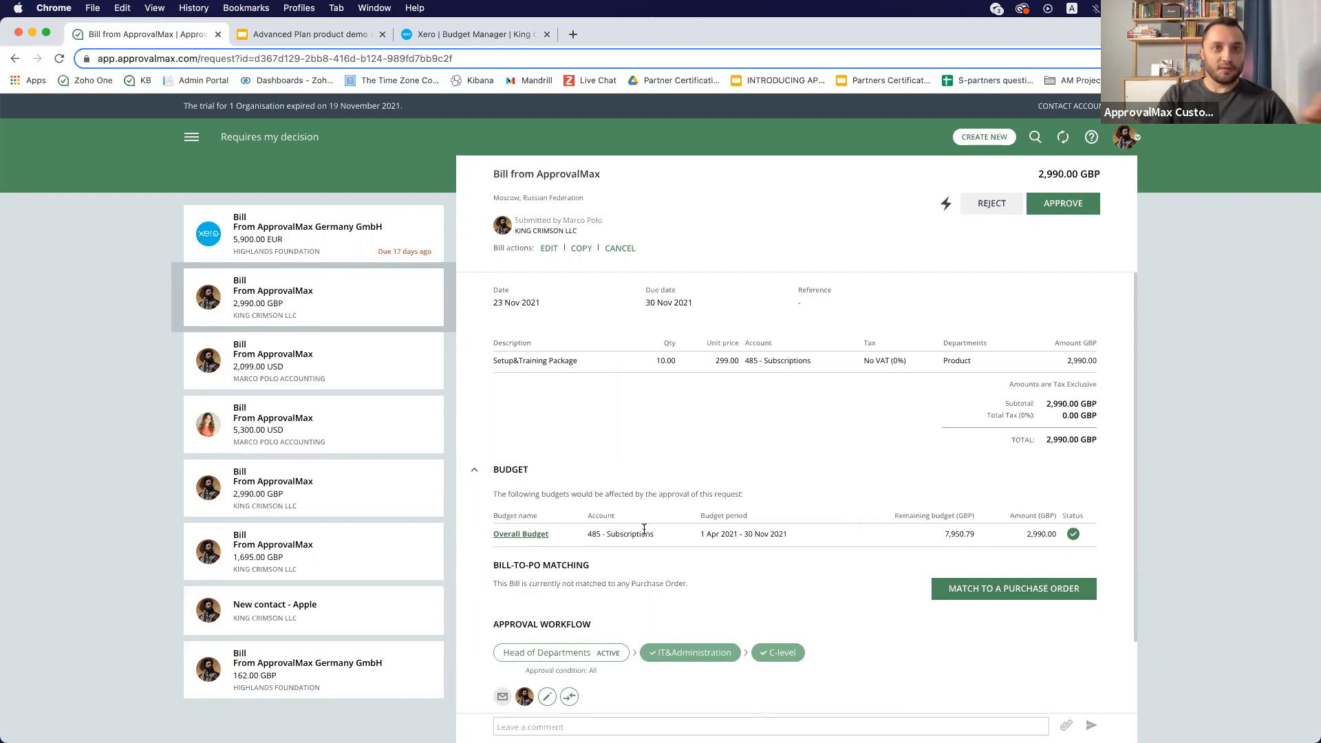
- Review the submitted Bill's budget section and the Overall Budget check for the full period and each month
left_click_drag(660, 535, 575, 525)
left_click(695, 515)
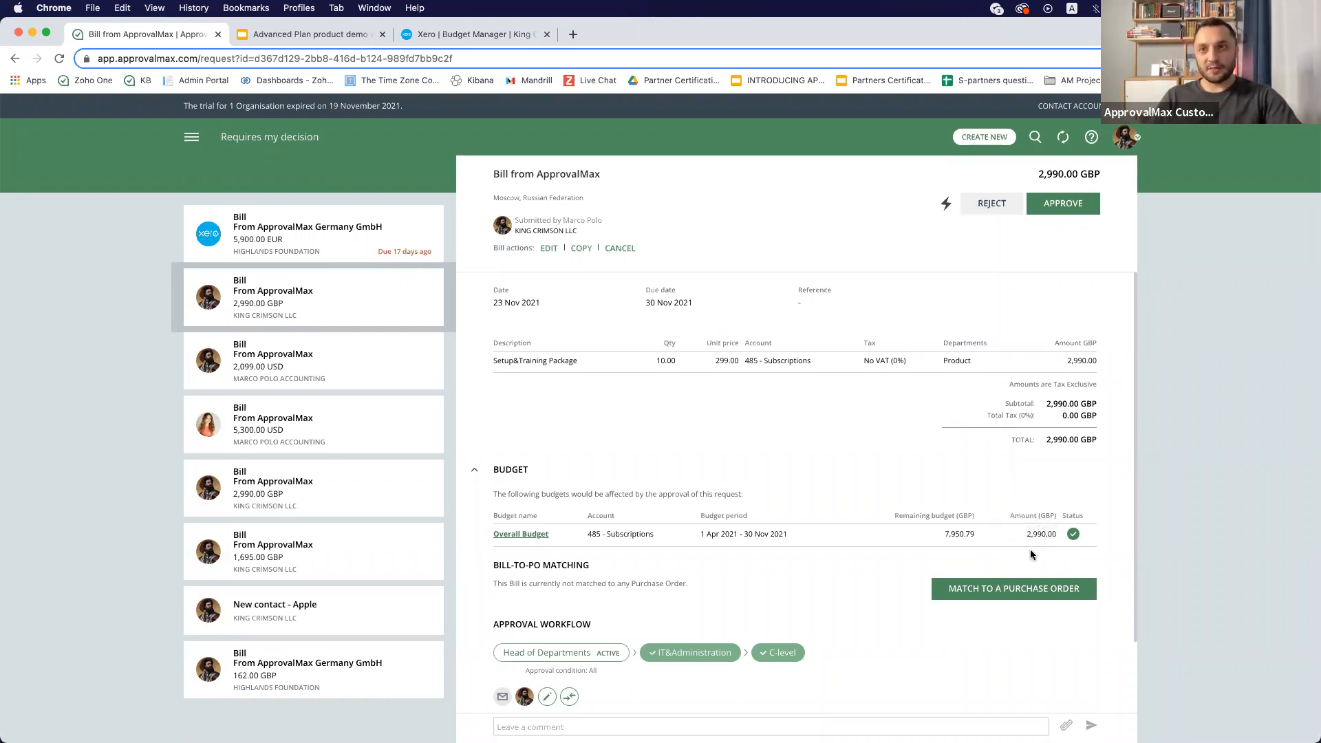
mouse_move(1071, 541)
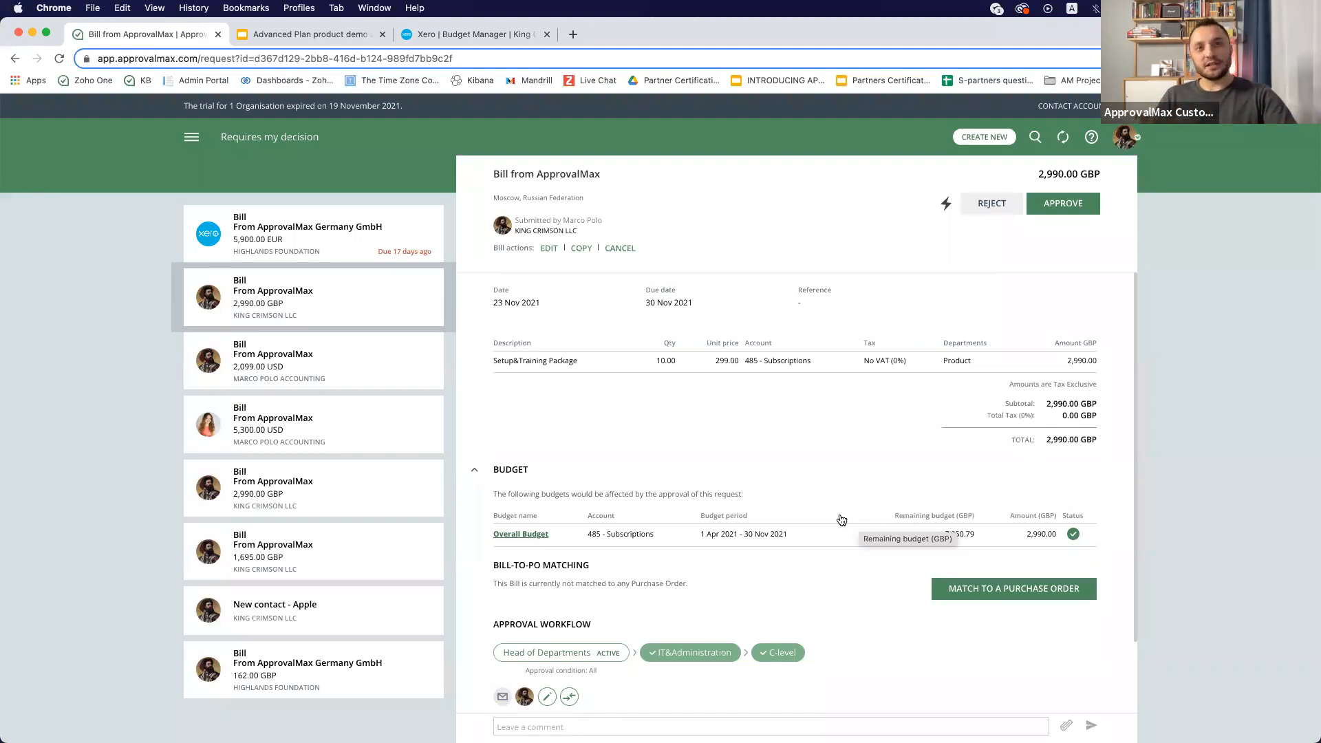
left_click(515, 533)
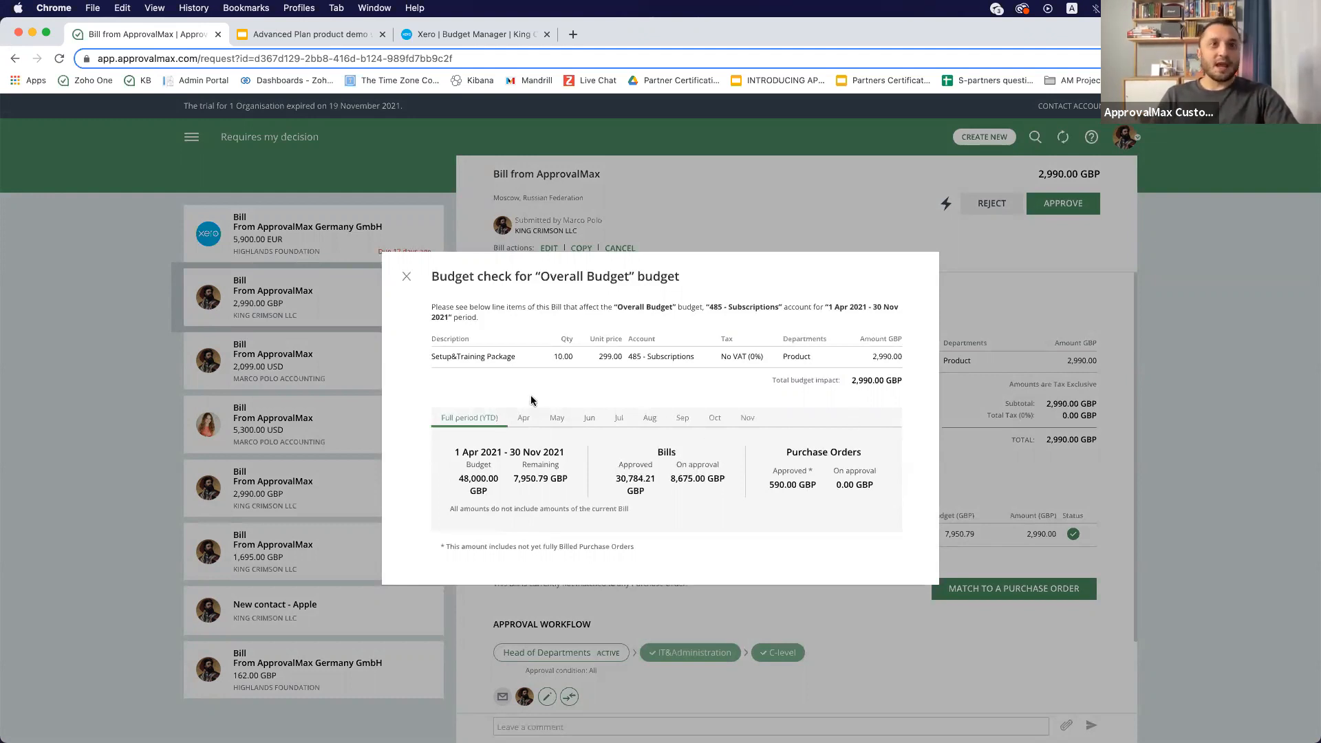
left_click(523, 421)
left_click(558, 421)
left_click(587, 421)
left_click(521, 421)
left_click(559, 421)
left_click(590, 421)
left_click(619, 421)
left_click(649, 421)
left_click(682, 421)
left_click(715, 421)
left_click(747, 421)
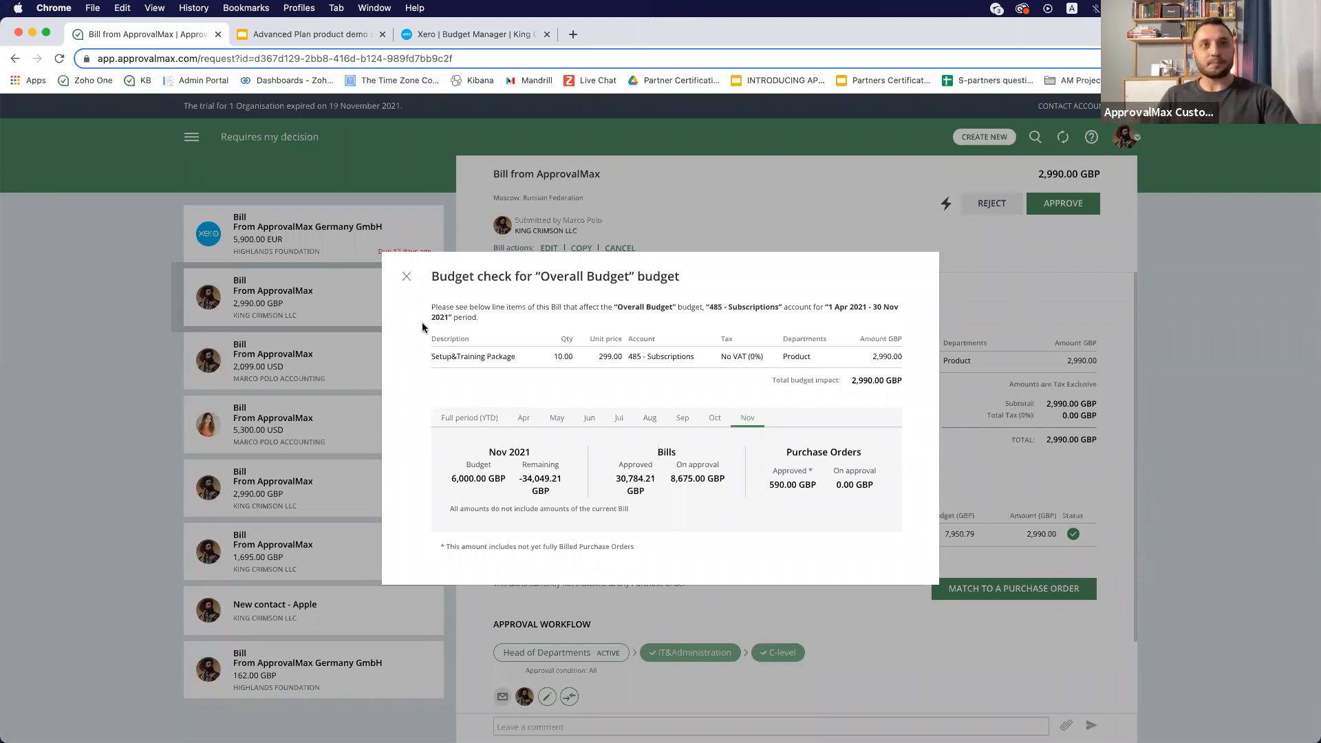
left_click(406, 280)
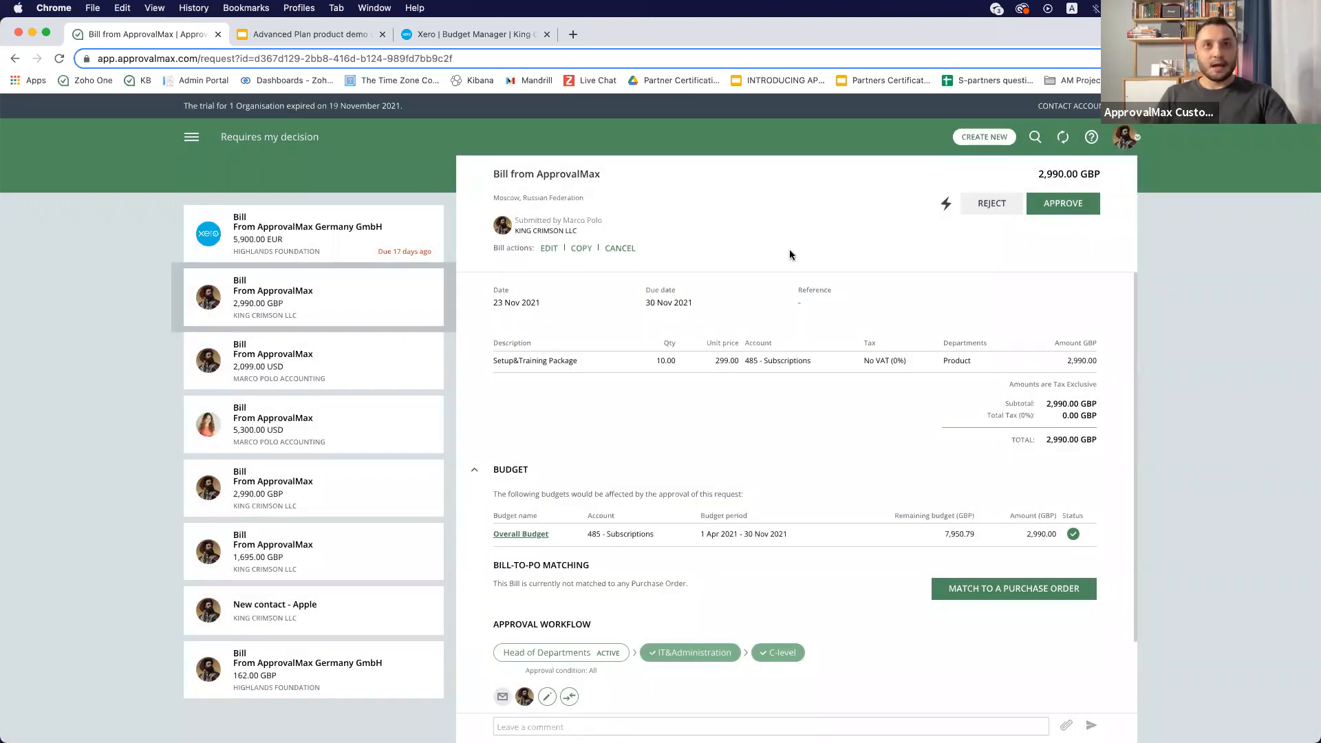
- Switch to the Advanced Plan product demo presentation and advance to the next slide
left_click(280, 35)
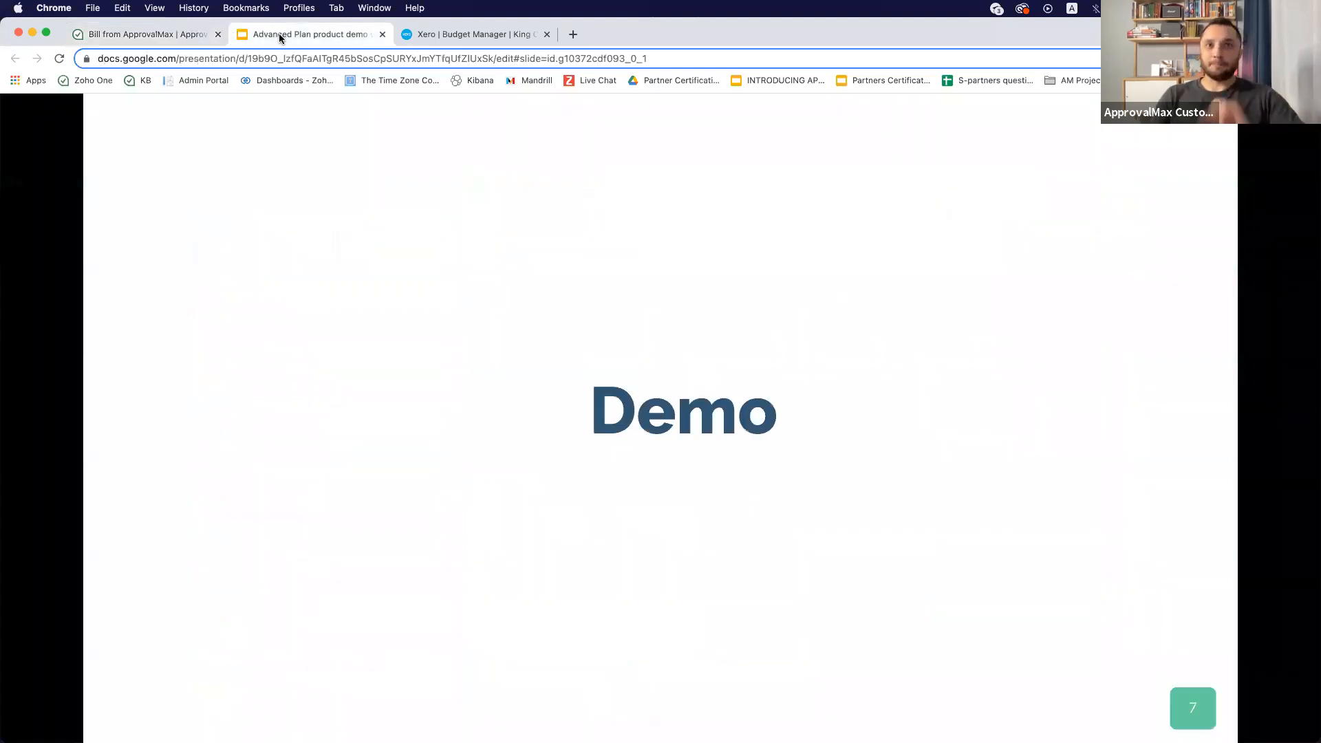
left_click(648, 375)
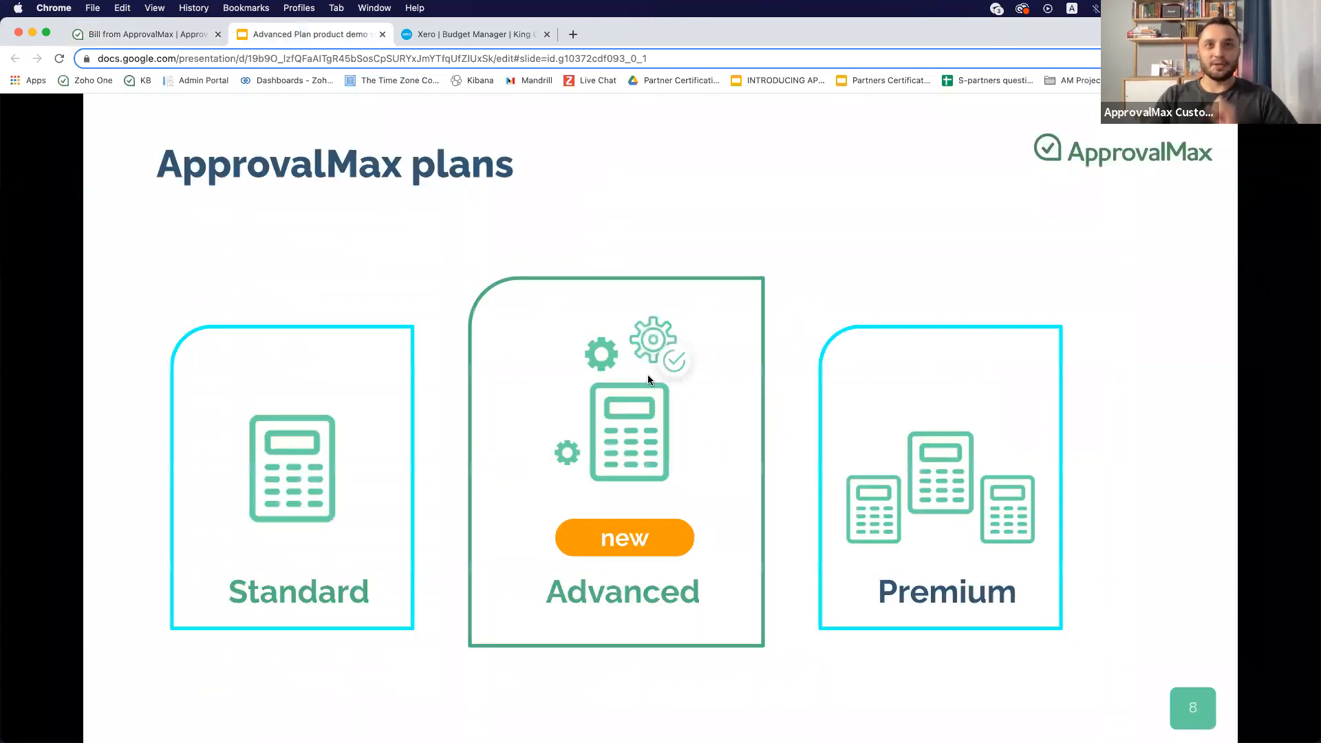